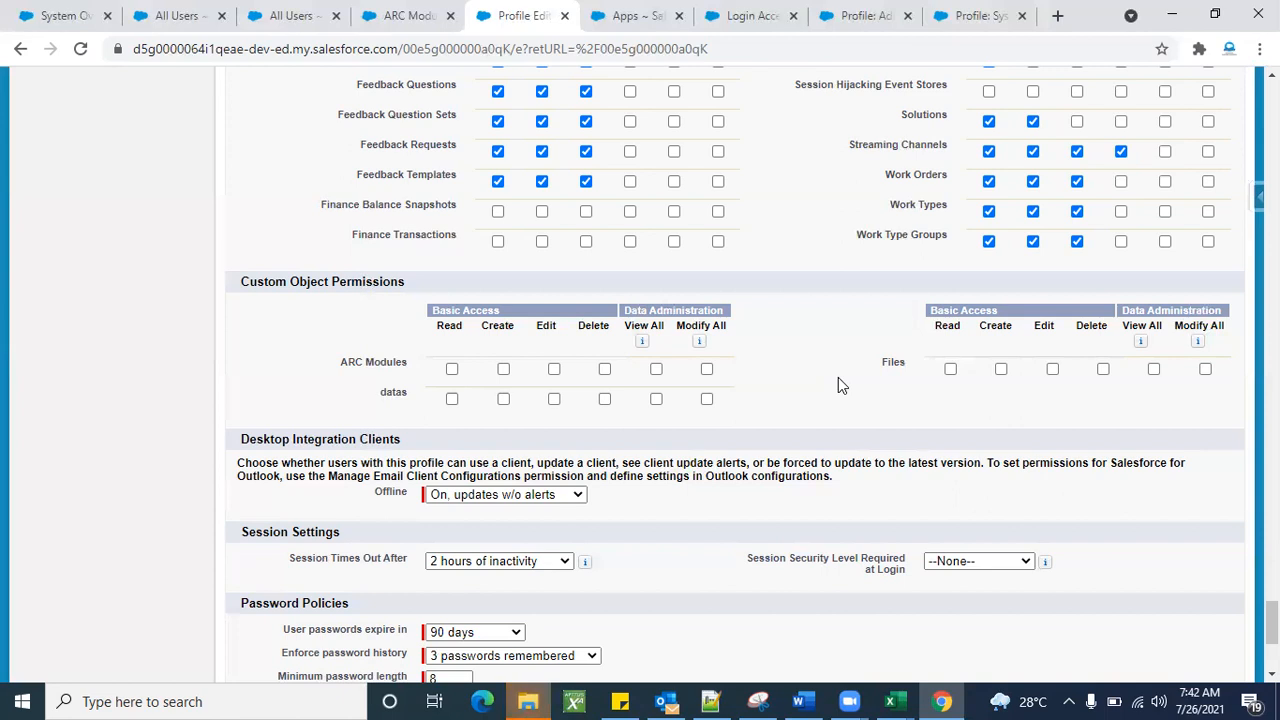
pyautogui.scroll(1, 838, 377)
pyautogui.click(452, 465)
pyautogui.click(452, 464)
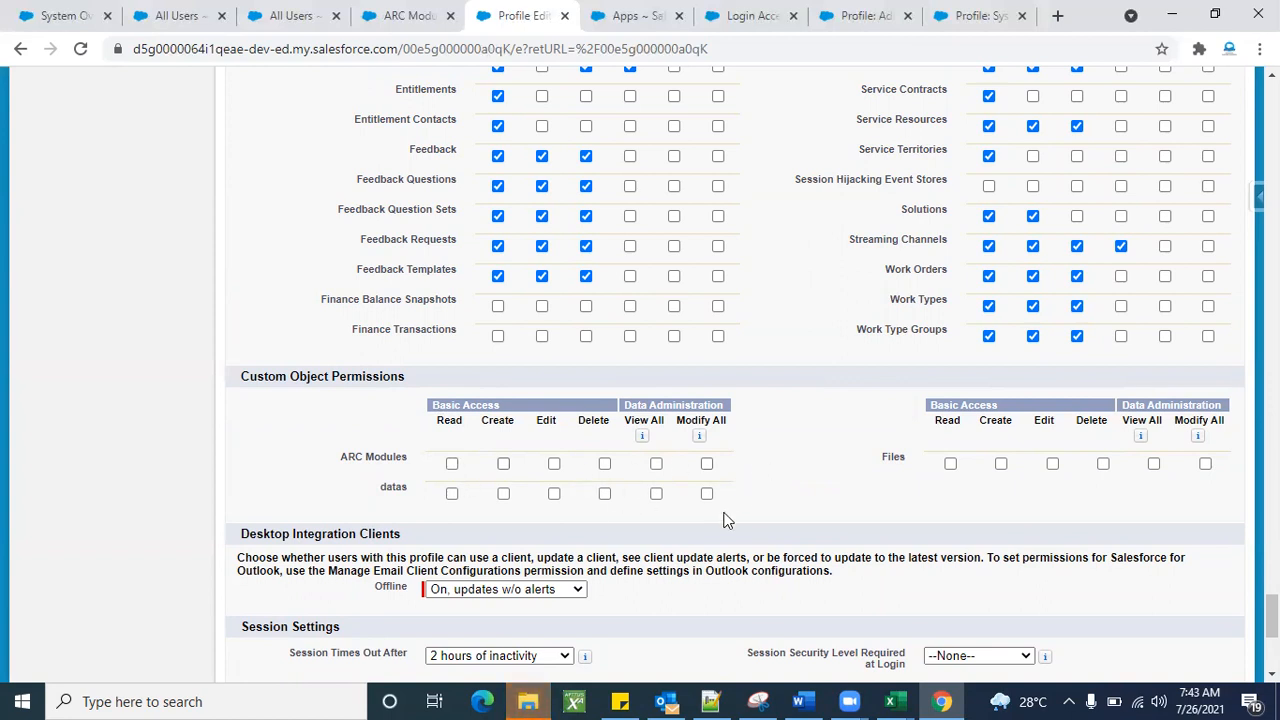
pyautogui.scroll(-3, 714, 557)
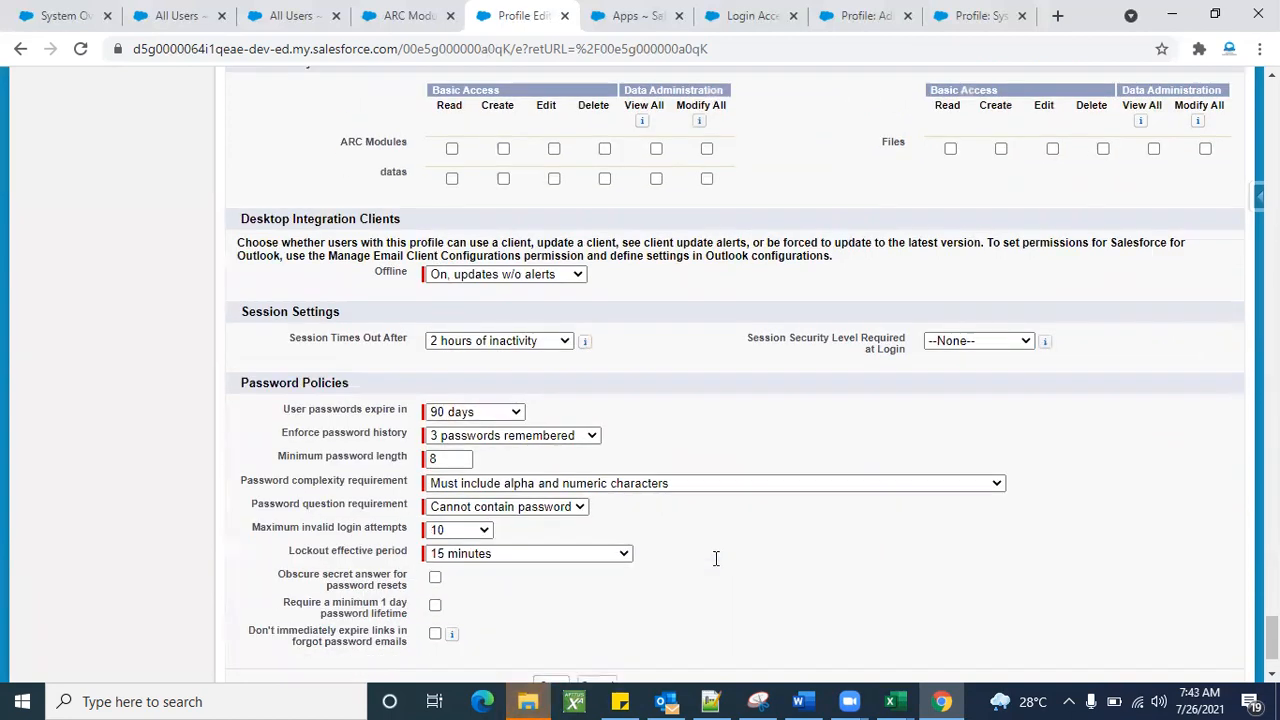
pyautogui.scroll(3, 716, 558)
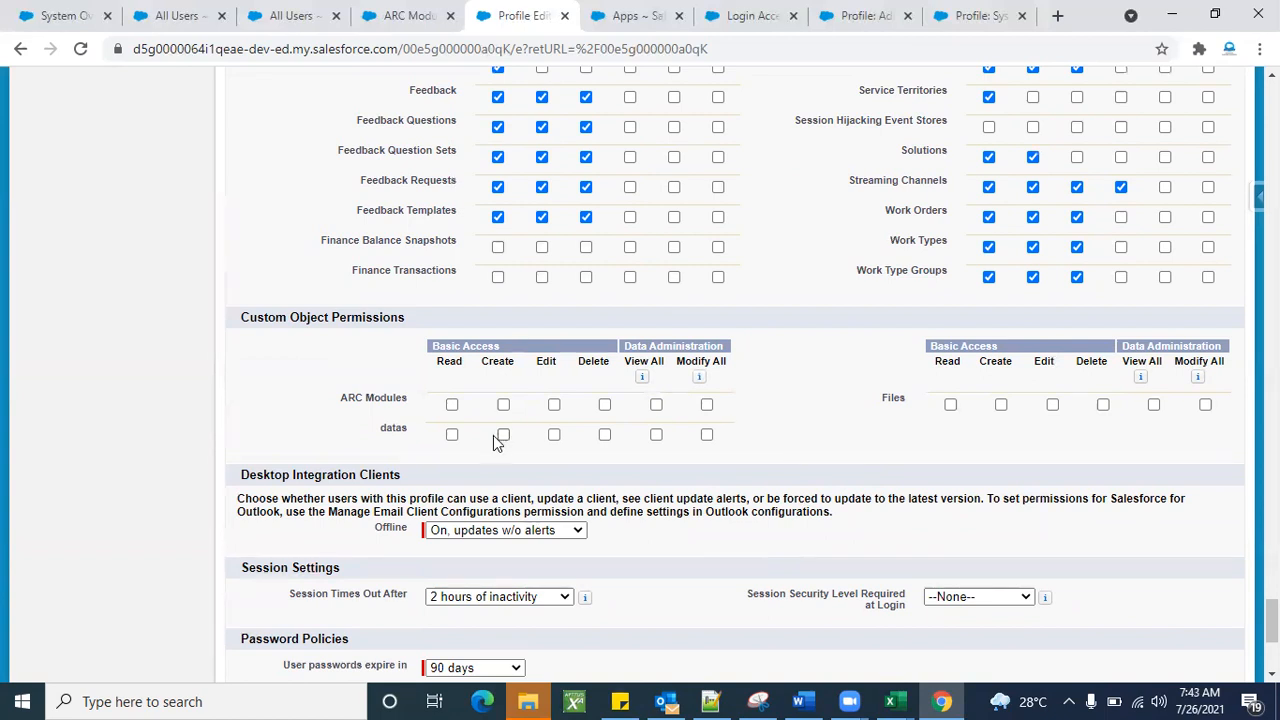
# Step: Try to grant Read, Create, Edit, Delete, View All and Modify All on the ARC Modules, datas and Files custom objects
pyautogui.click(452, 406)
pyautogui.click(707, 405)
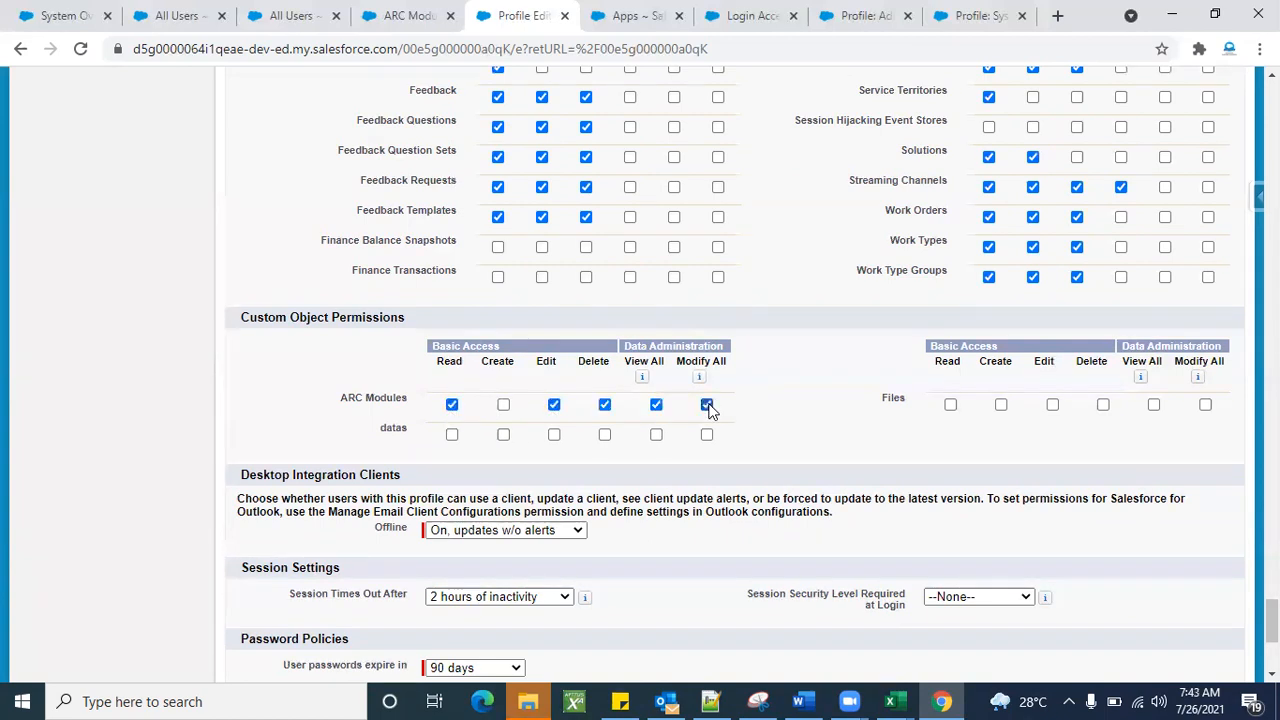
pyautogui.click(503, 405)
pyautogui.click(707, 435)
pyautogui.click(503, 435)
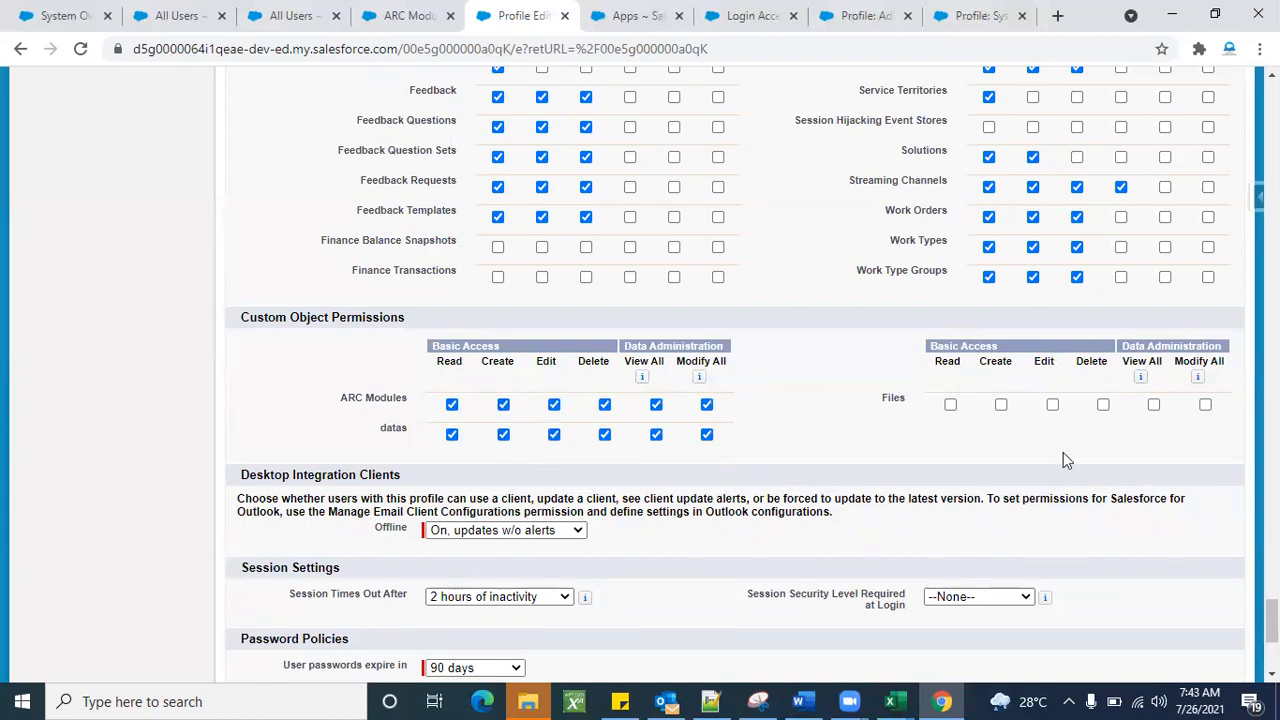
pyautogui.click(1205, 404)
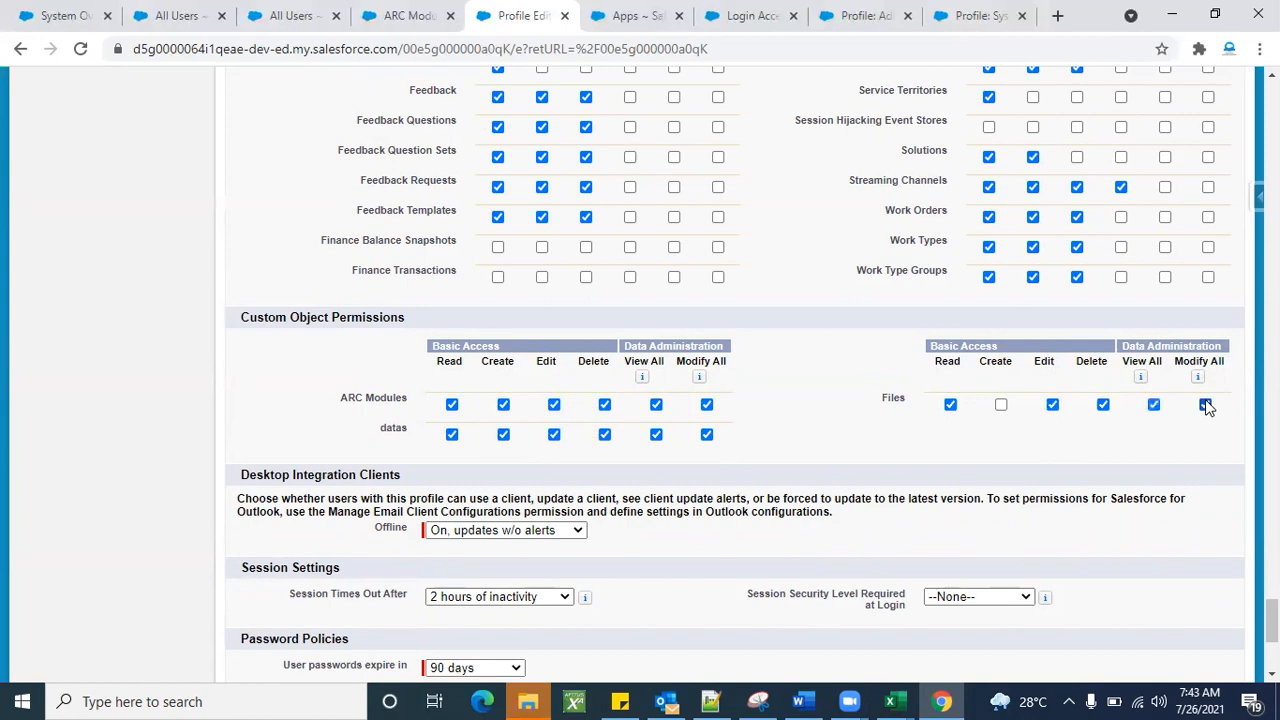
pyautogui.click(1001, 405)
# Step: Try to save the custom object permission changes to the Admin 1 profile
pyautogui.scroll(18, 760, 434)
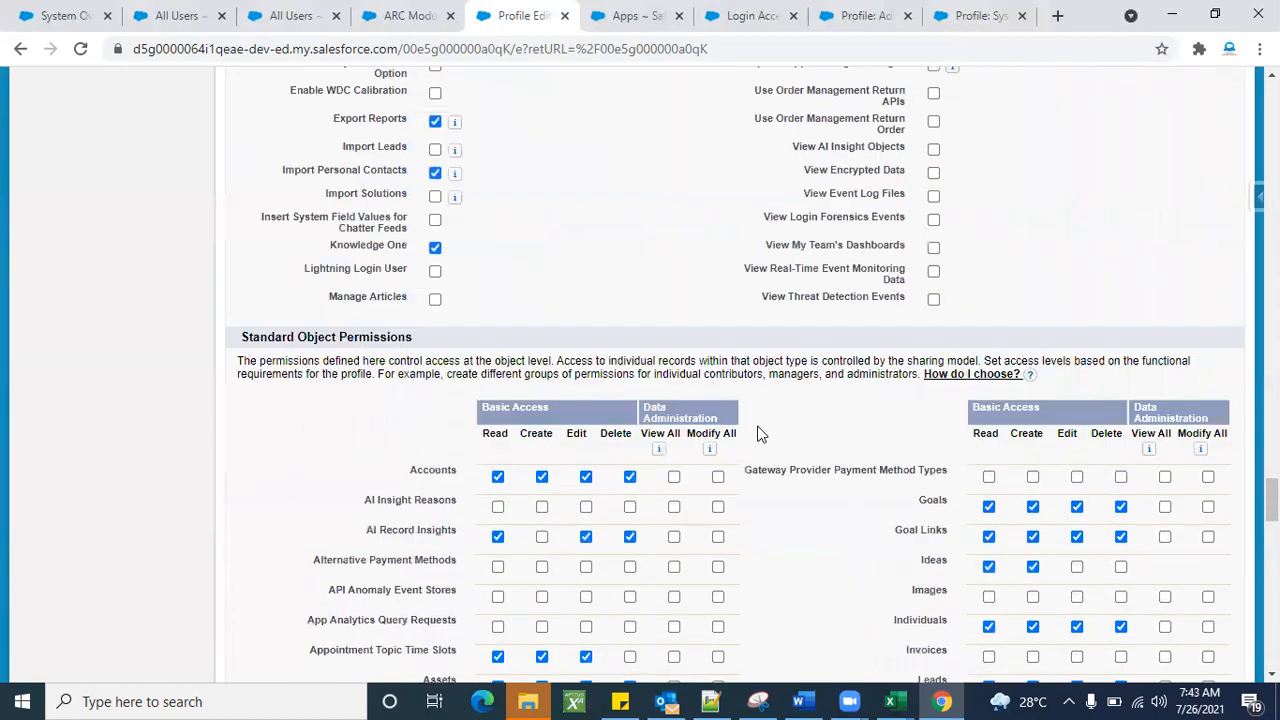
pyautogui.scroll(20, 760, 434)
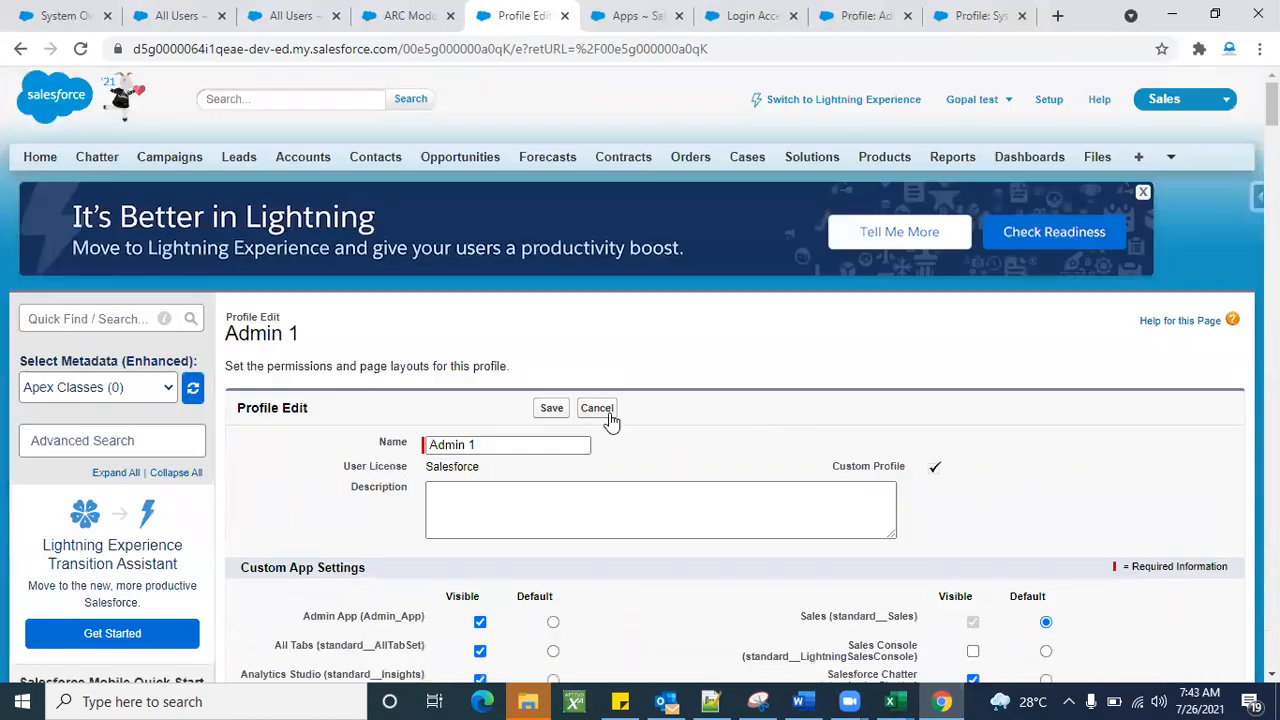
pyautogui.click(550, 410)
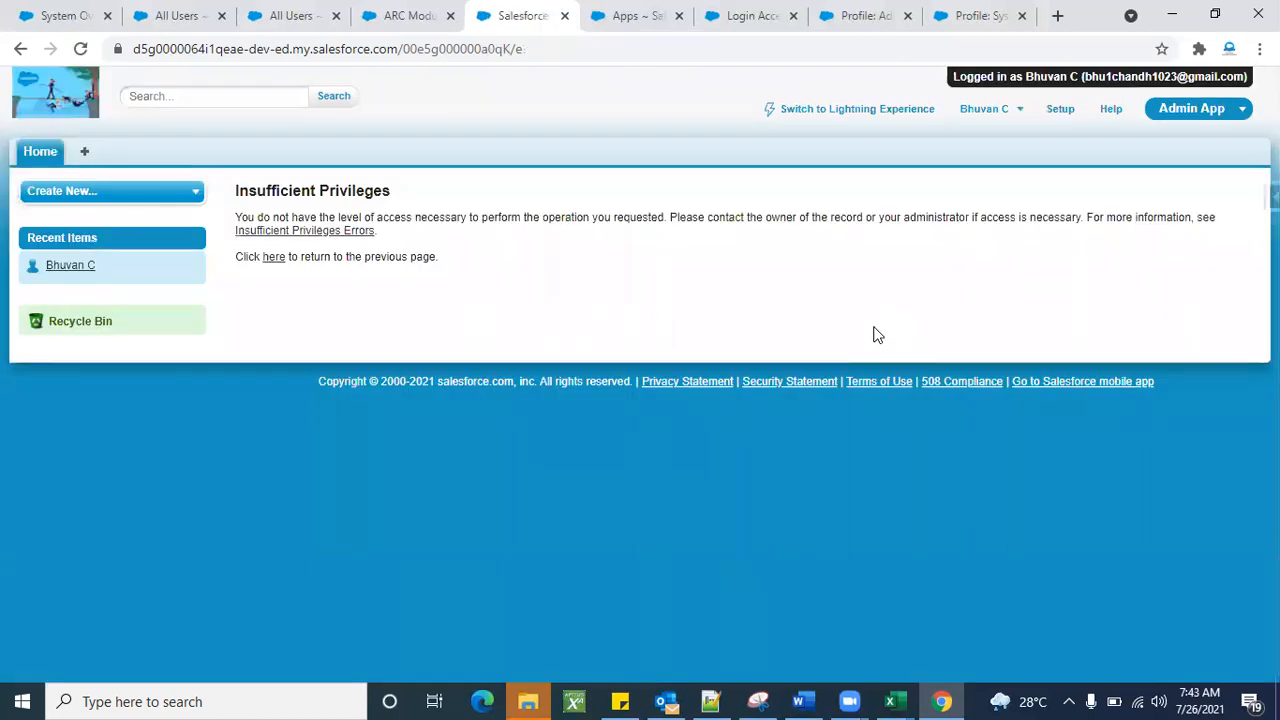
# Step: Log out of the current user session and log back in with the saved username and account password, postponing mobile phone registration
pyautogui.click(993, 118)
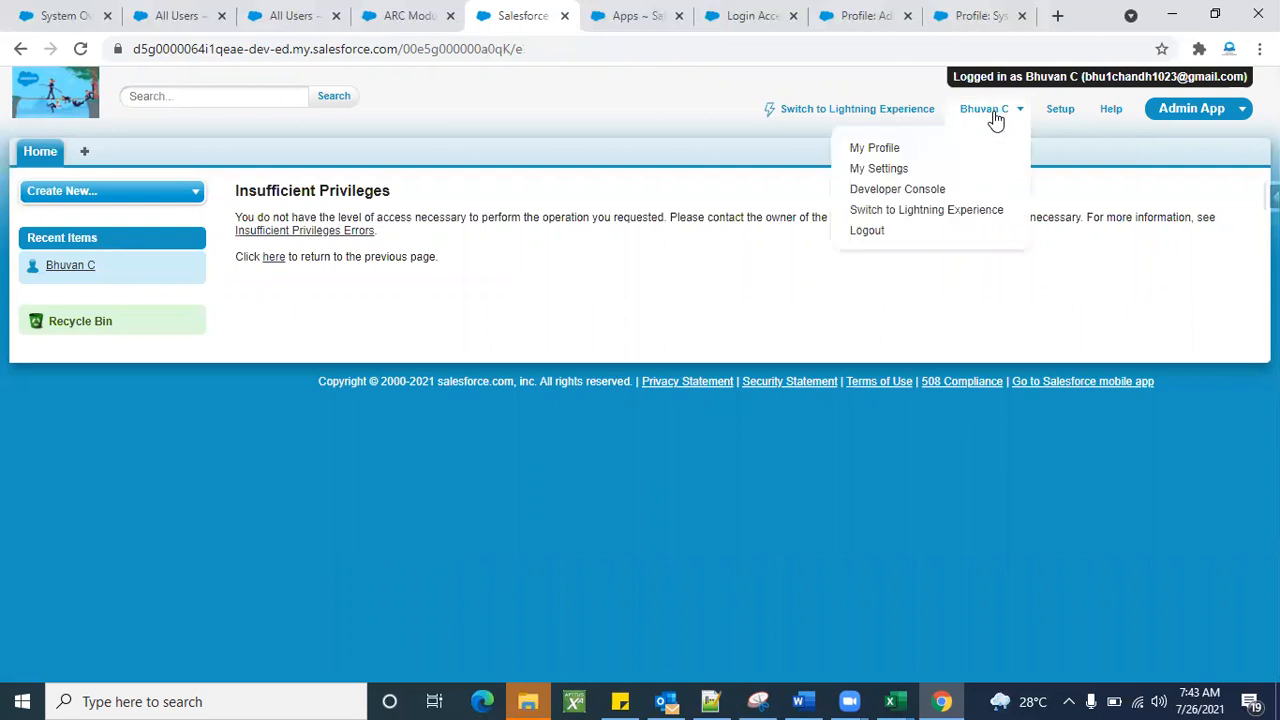
pyautogui.click(864, 234)
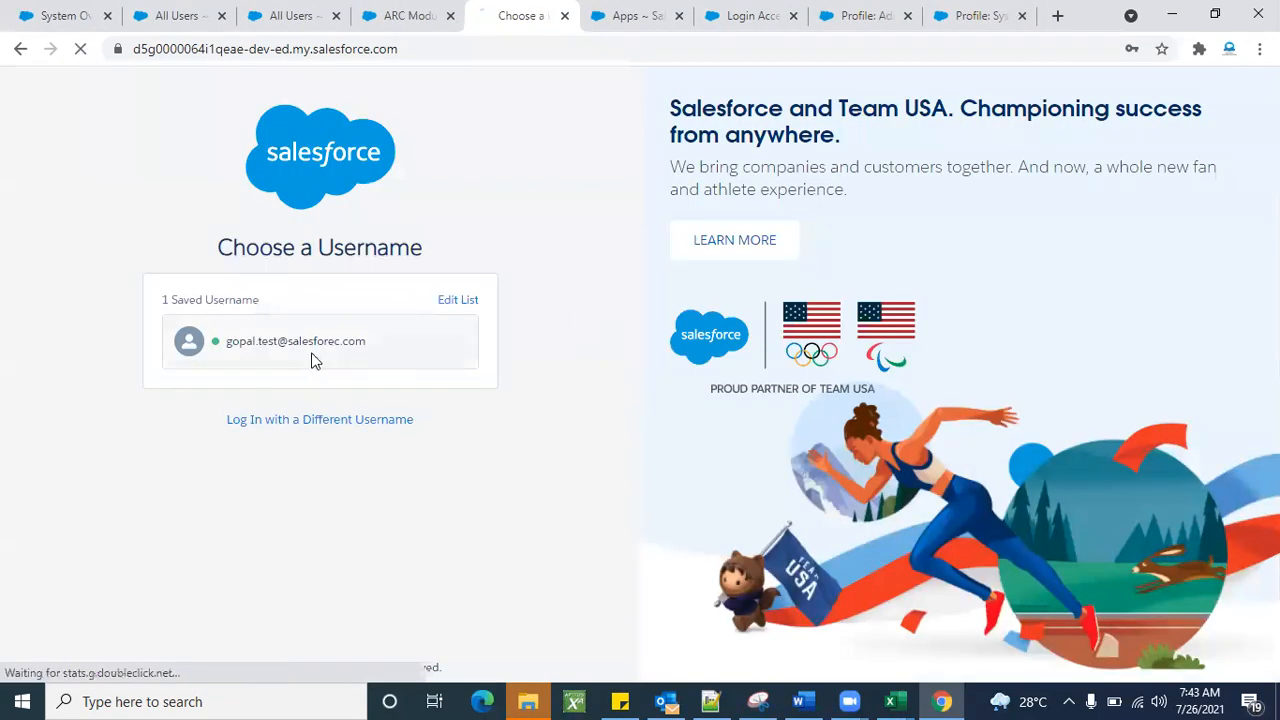
pyautogui.click(312, 360)
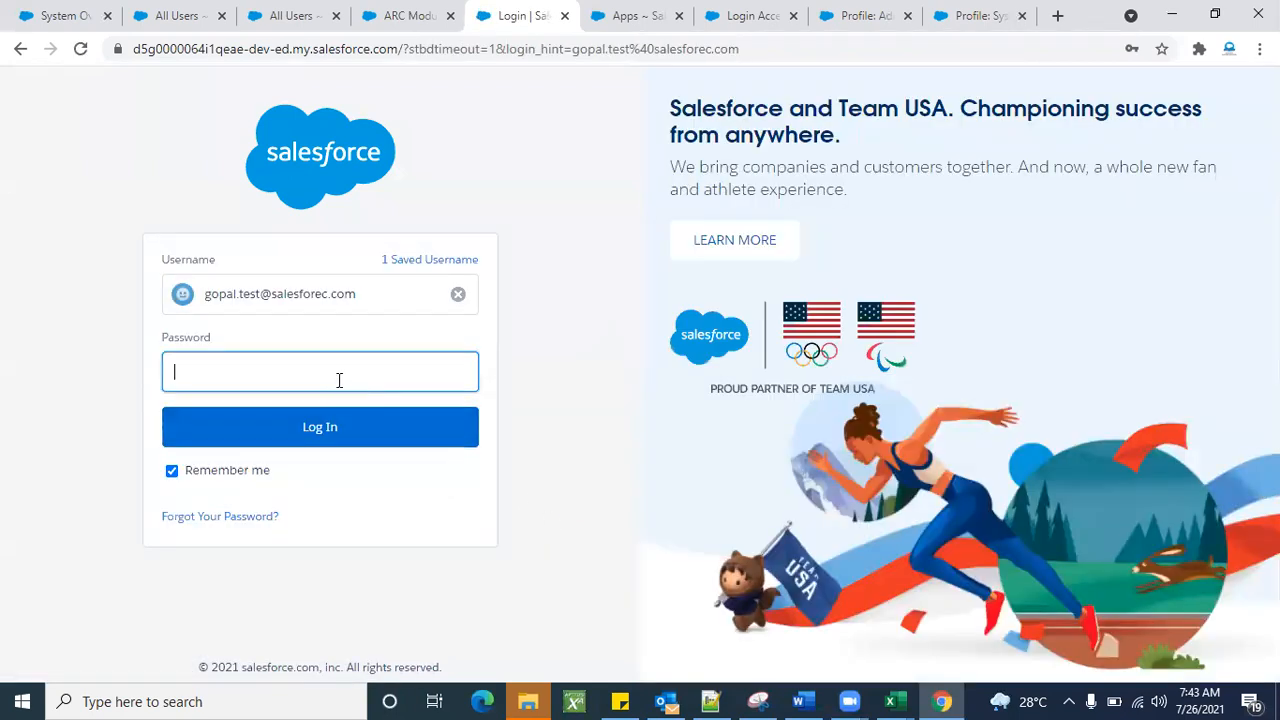
pyautogui.click(339, 380)
pyautogui.write('**********')
pyautogui.click(321, 437)
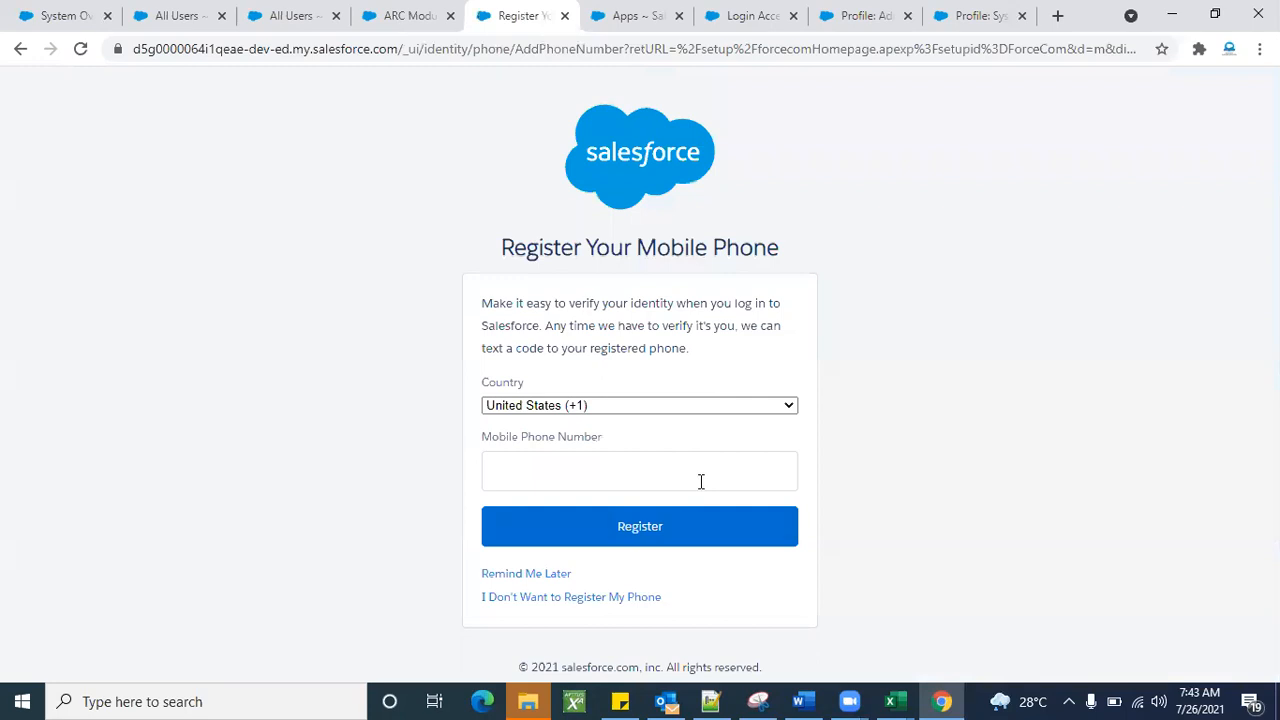
pyautogui.click(553, 577)
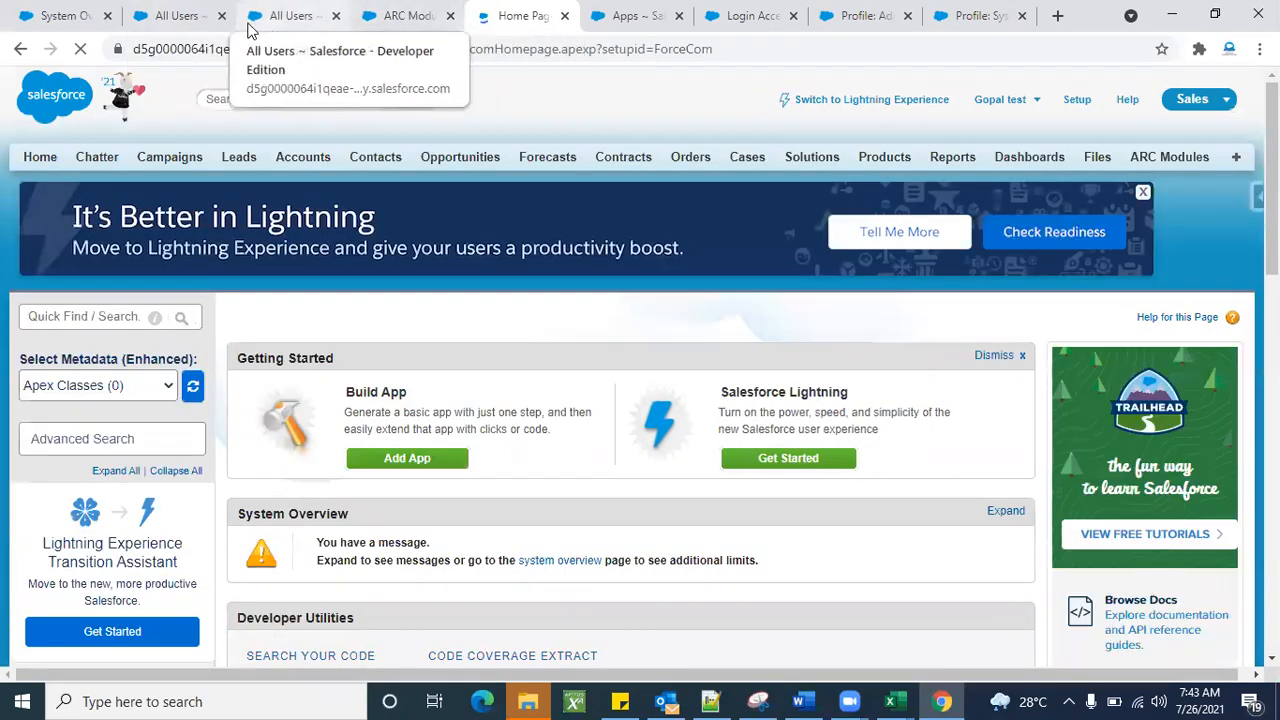
# Step: Close both All Users pages and the ARC Modules, Apps and Login Access pages, leaving the Admin 1 profile page showing
pyautogui.click(221, 16)
pyautogui.click(221, 16)
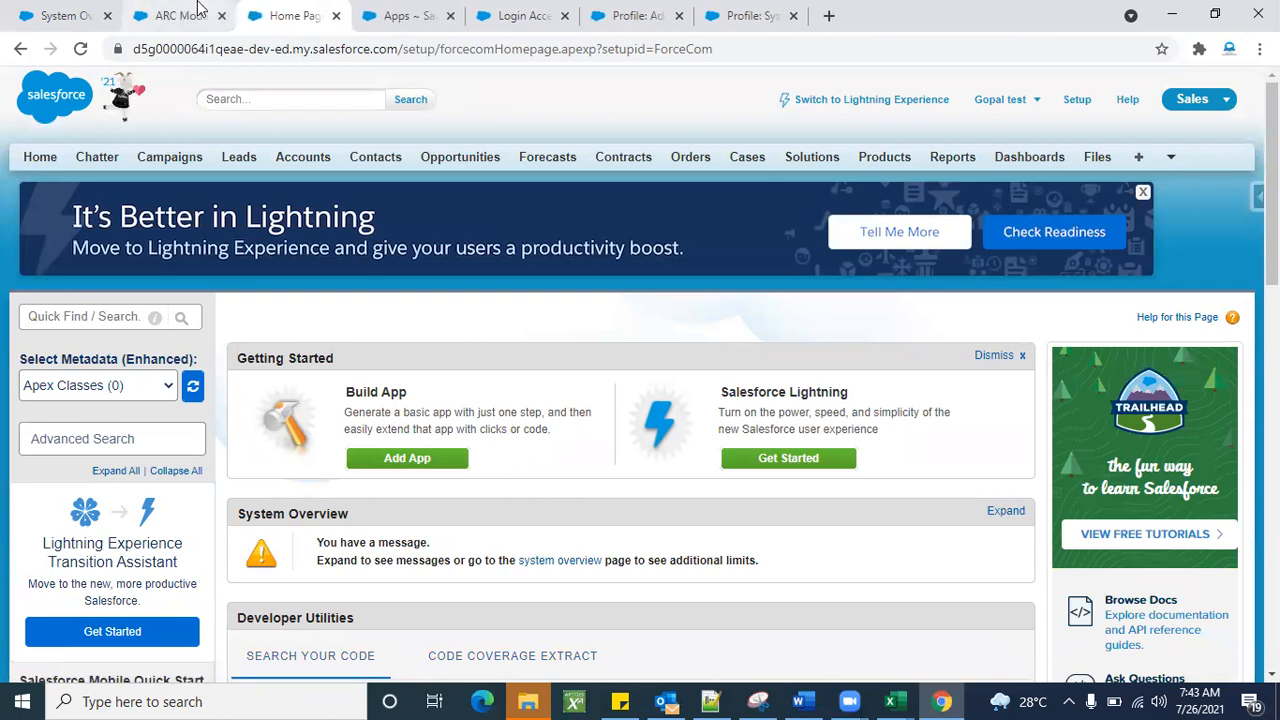
pyautogui.click(210, 17)
pyautogui.click(221, 16)
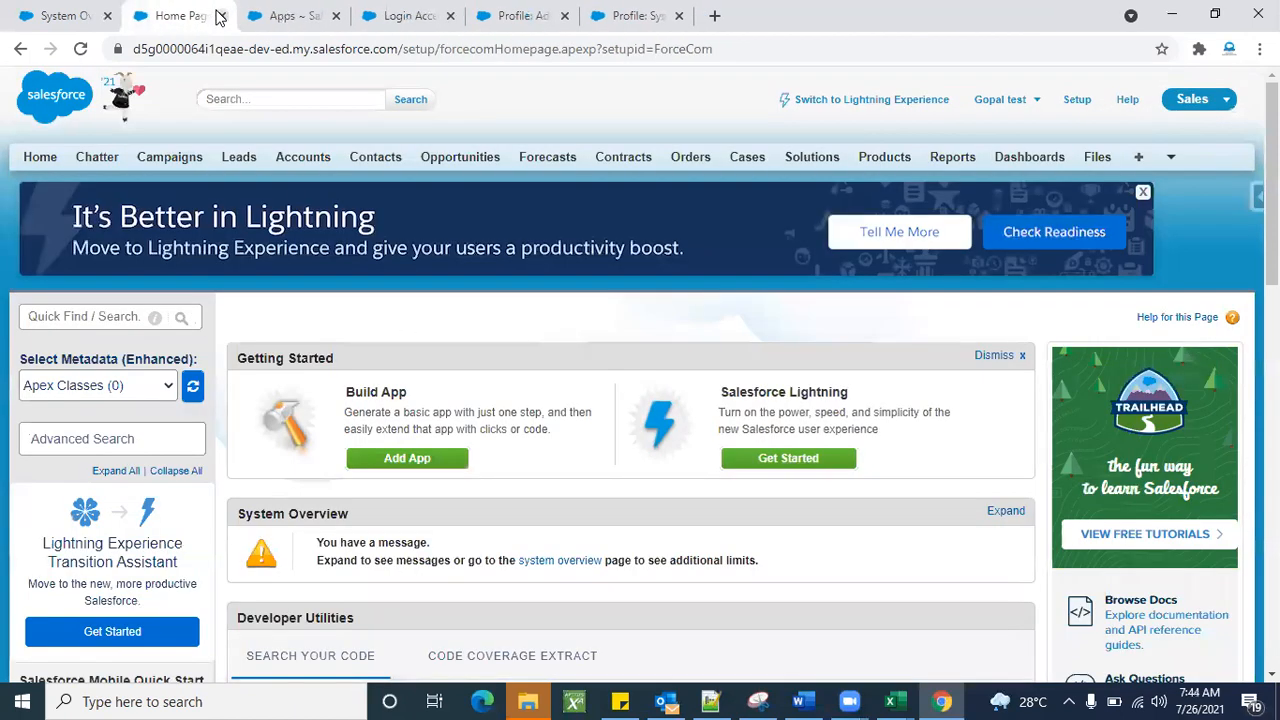
pyautogui.click(100, 9)
pyautogui.click(283, 15)
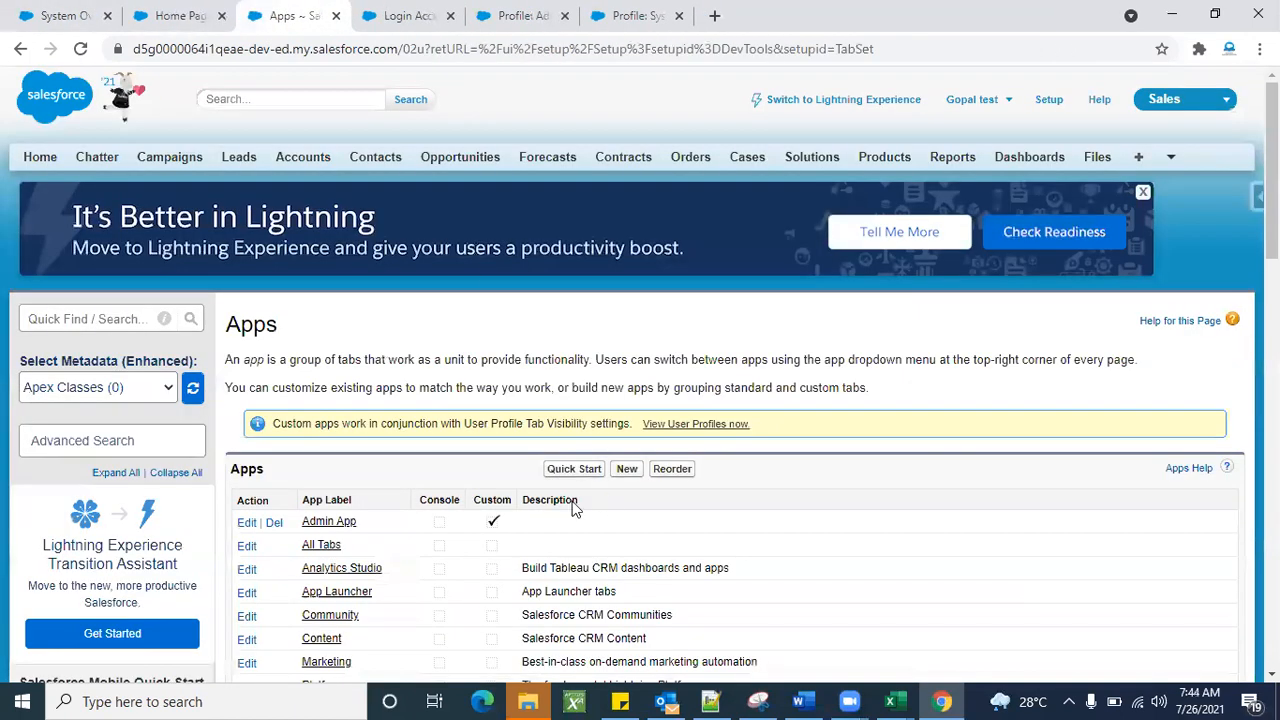
pyautogui.click(507, 16)
pyautogui.click(507, 16)
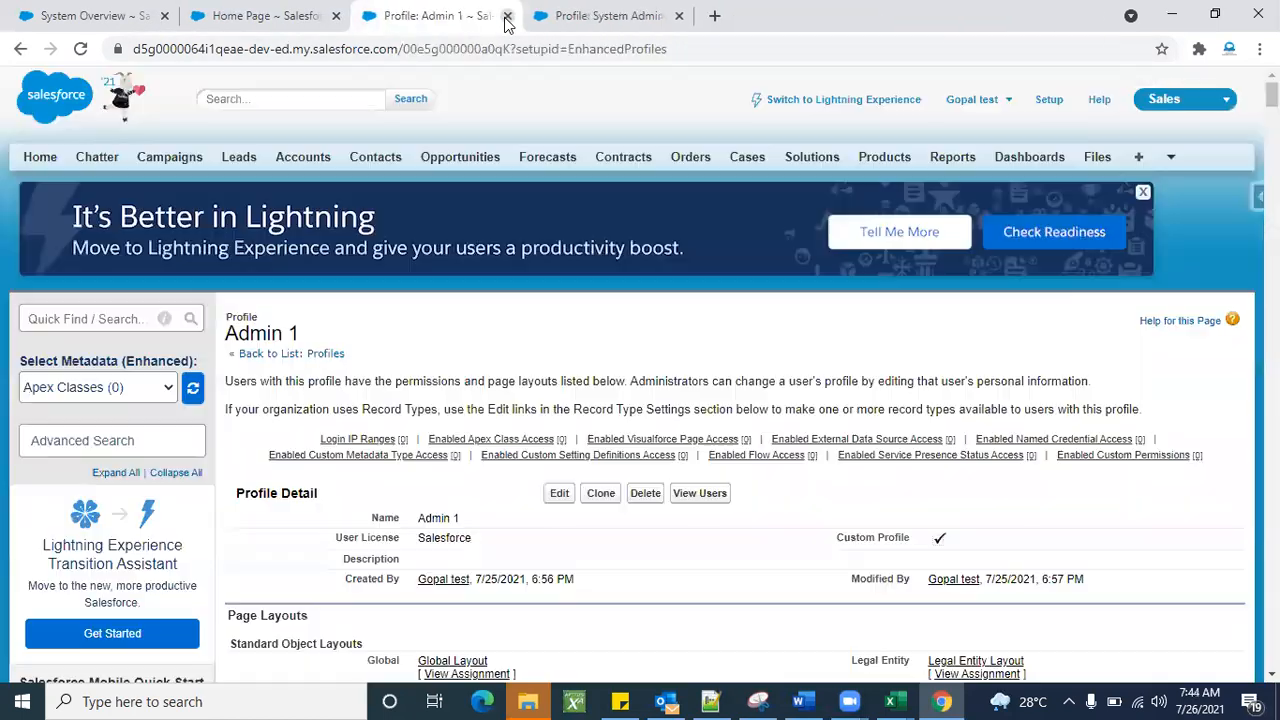
# Step: Reload the Admin 1 profile, open it for editing and locate its Custom Object Permissions section
pyautogui.click(80, 48)
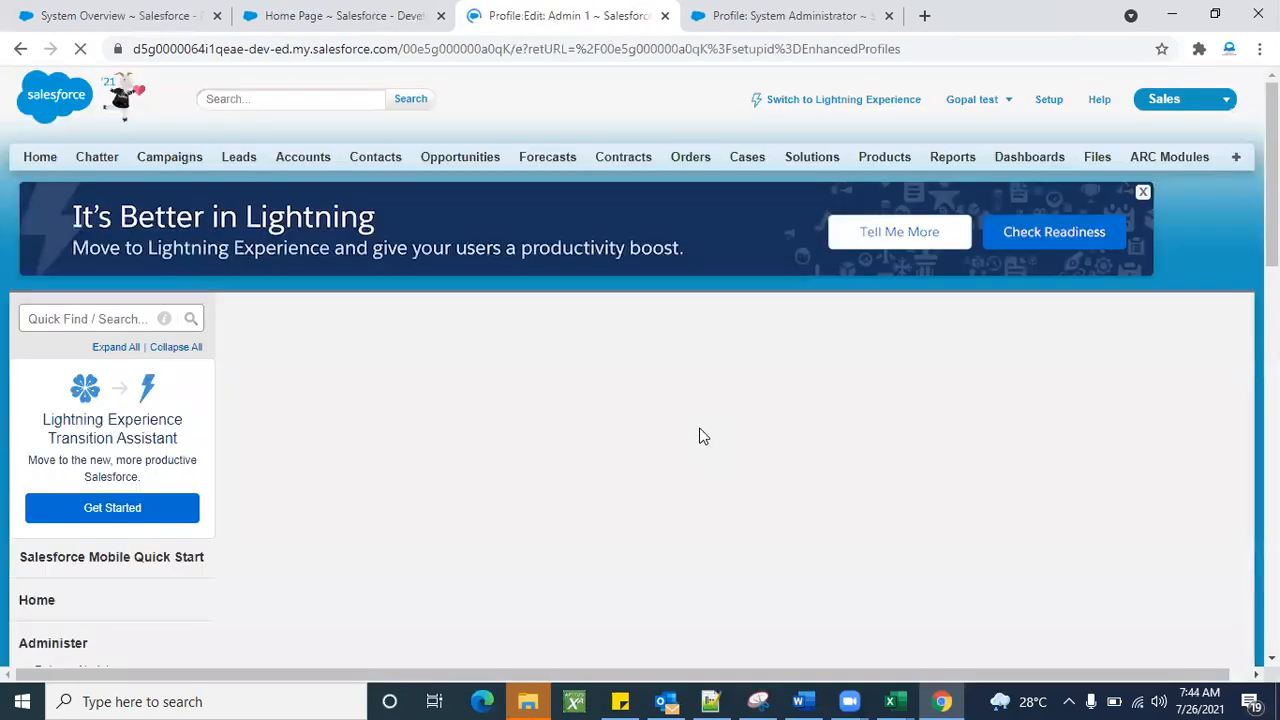
pyautogui.scroll(-10, 752, 507)
pyautogui.scroll(-20, 752, 507)
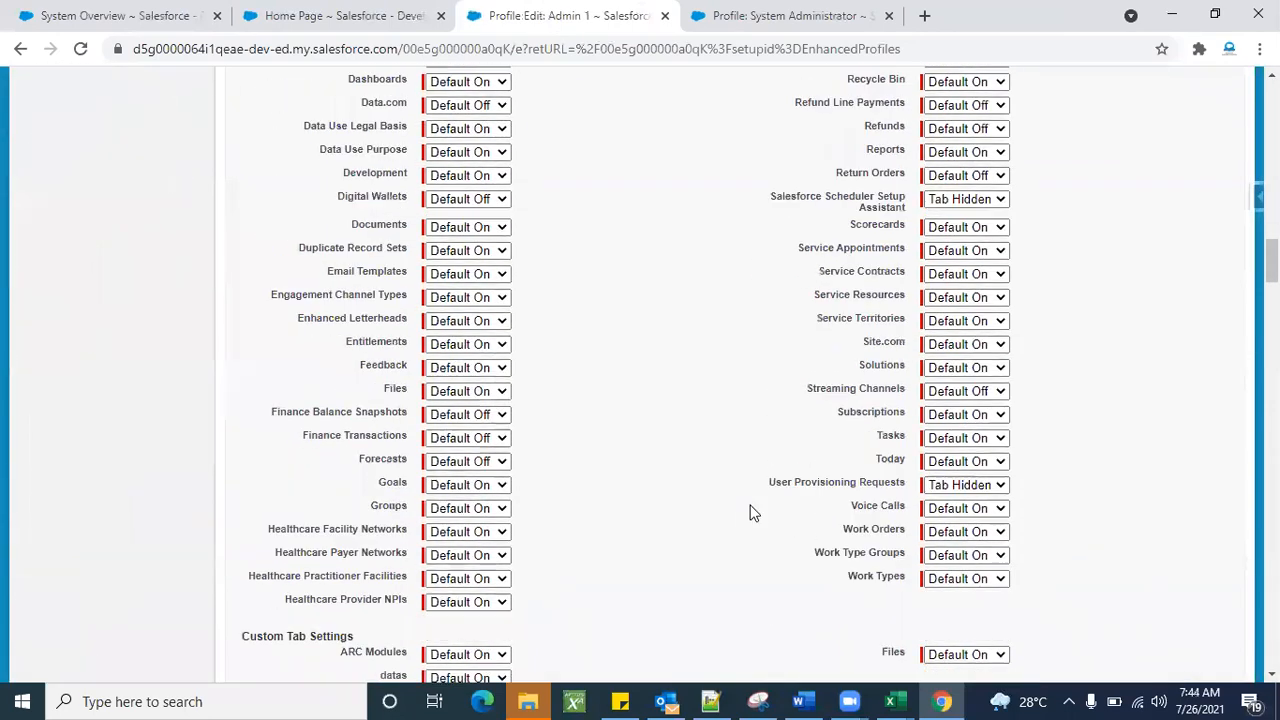
pyautogui.scroll(-12, 752, 512)
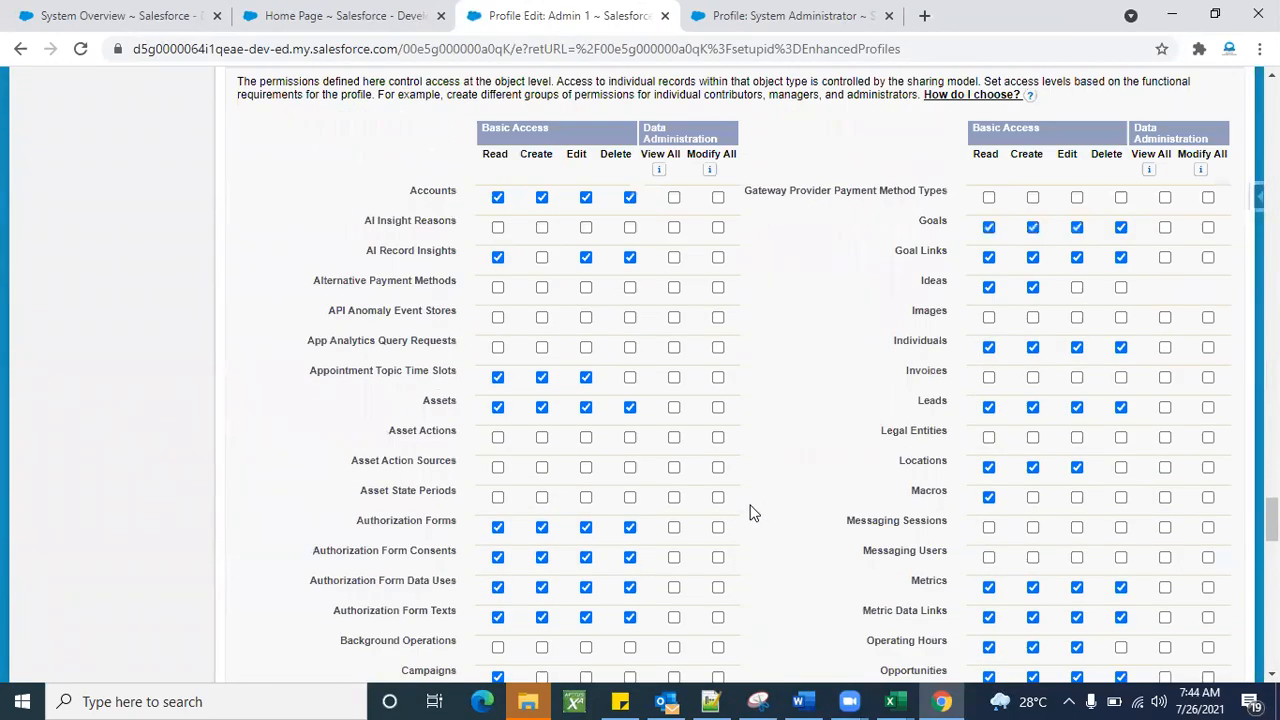
pyautogui.scroll(3, 752, 512)
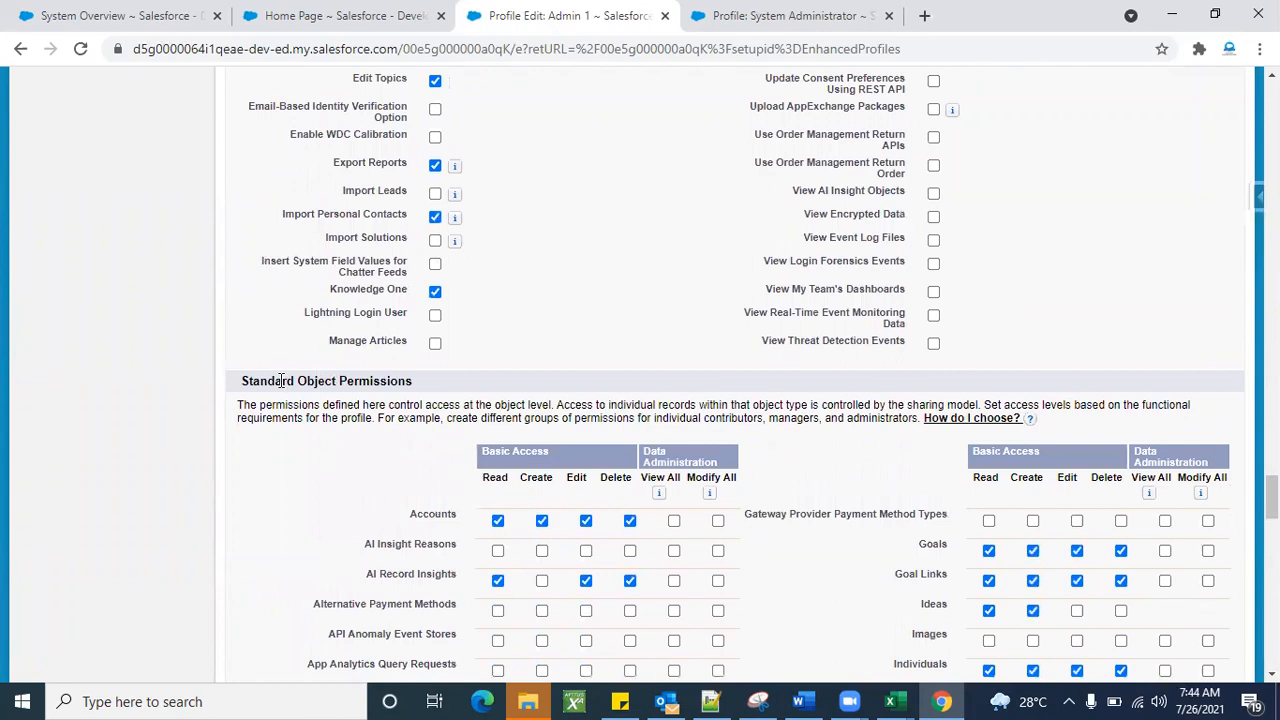
pyautogui.tripleClick(283, 381)
pyautogui.scroll(-10, 308, 557)
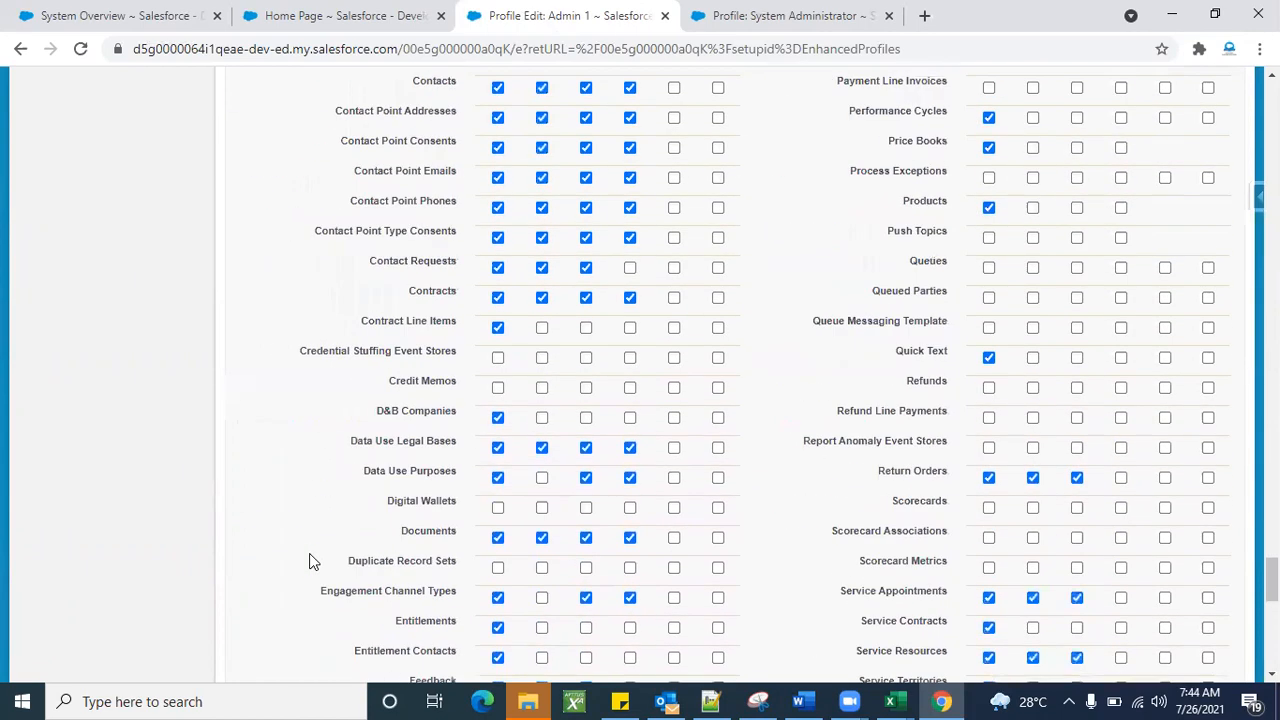
pyautogui.scroll(-9, 309, 561)
pyautogui.scroll(3, 309, 561)
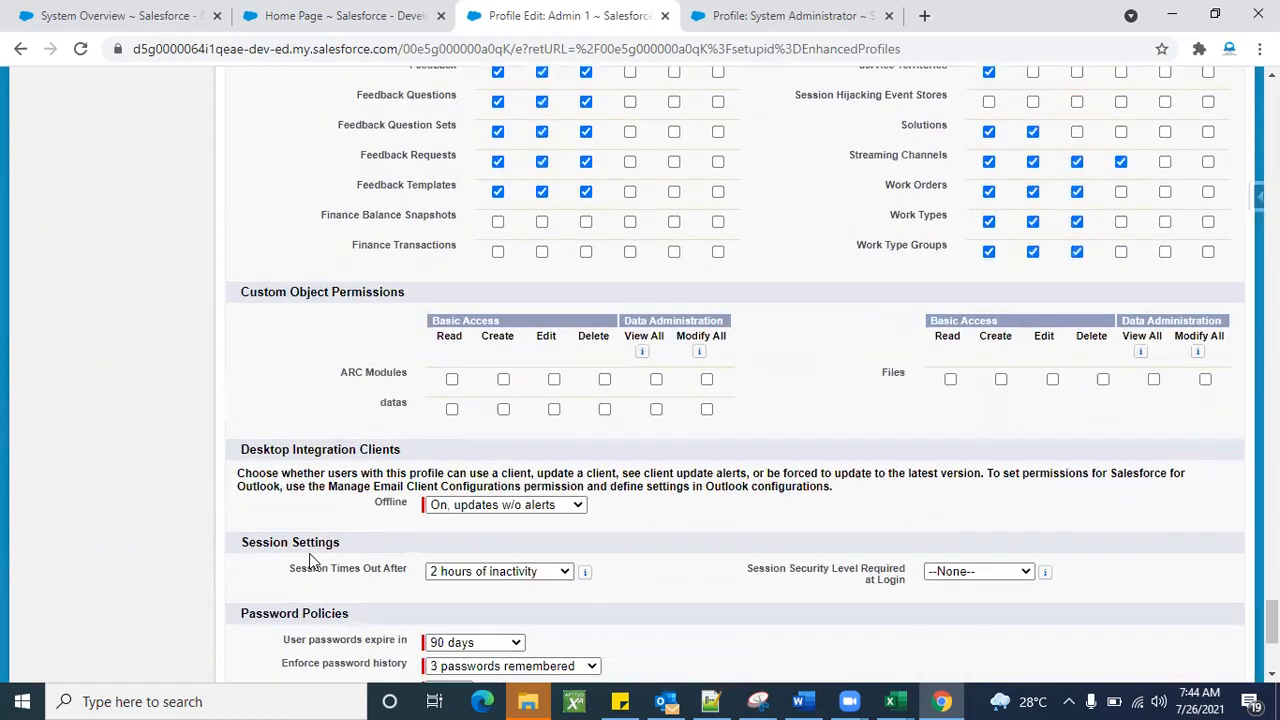
pyautogui.tripleClick(305, 290)
# Step: Grant Read, Create, Edit, Delete, View All and Modify All on ARC Modules, datas and Files, and save the profile
pyautogui.click(503, 380)
pyautogui.click(706, 380)
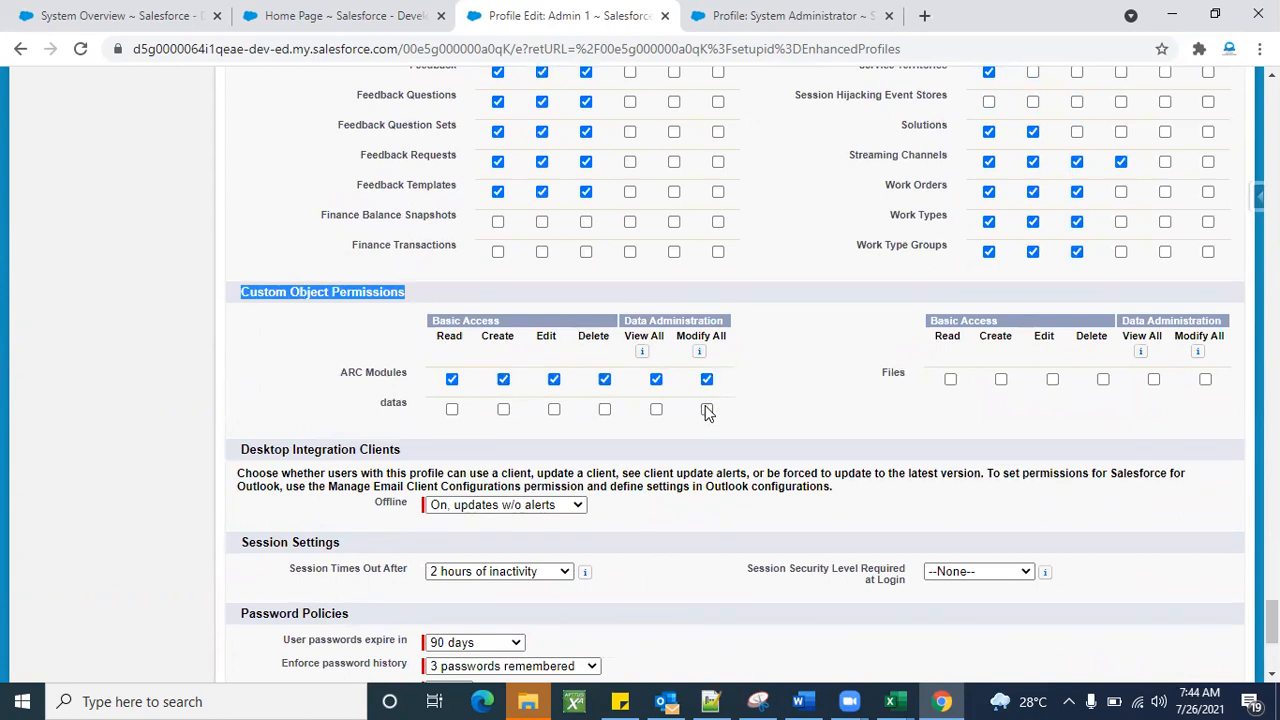
pyautogui.click(707, 410)
pyautogui.click(503, 409)
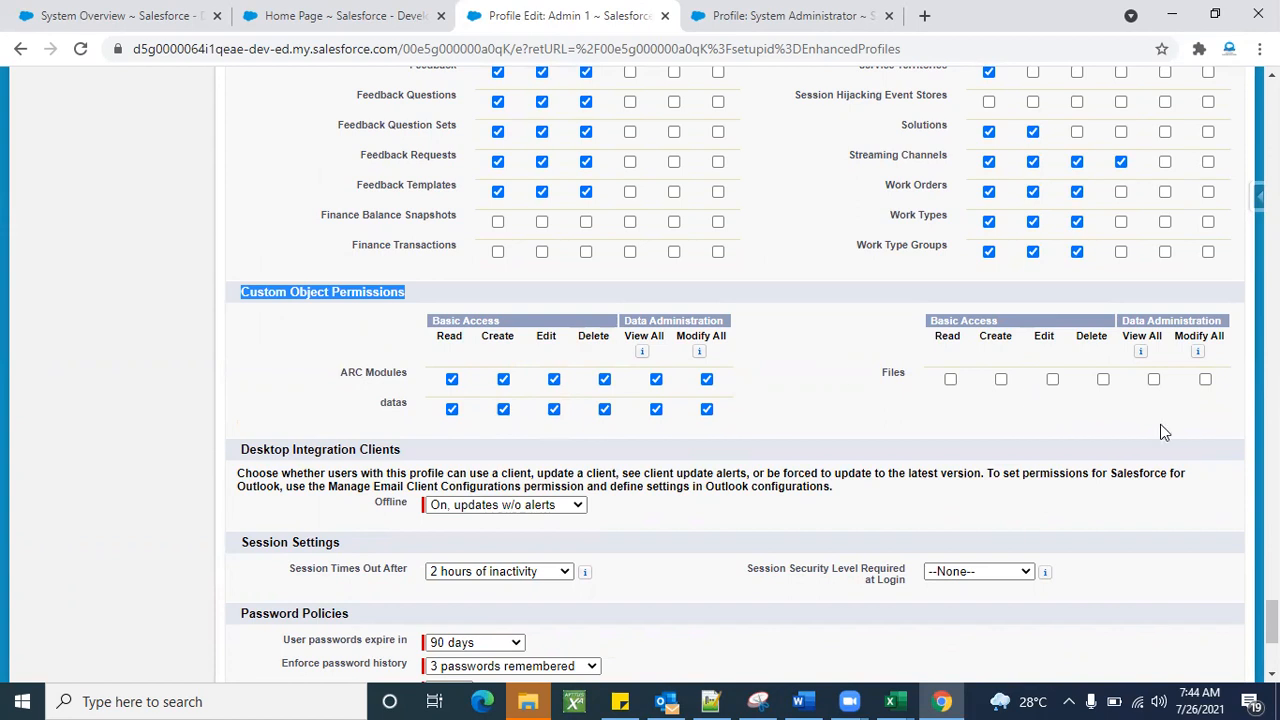
pyautogui.click(1205, 380)
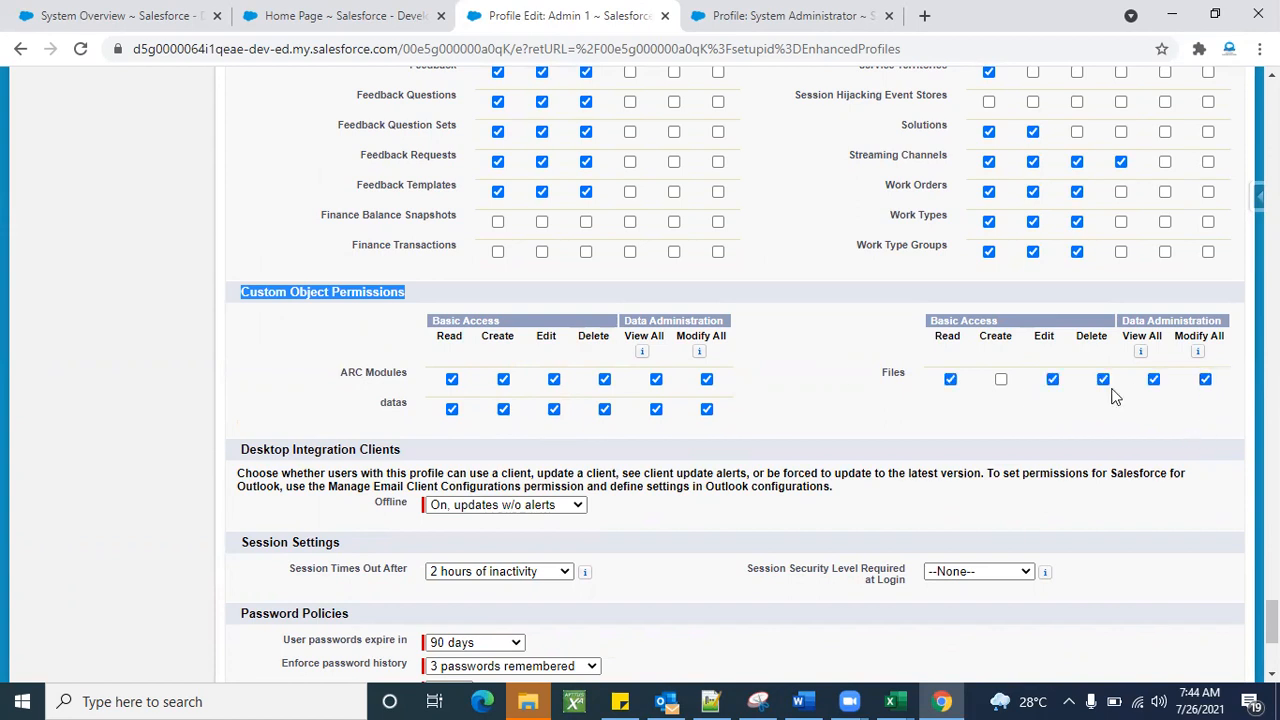
pyautogui.click(1001, 380)
pyautogui.scroll(-3, 742, 458)
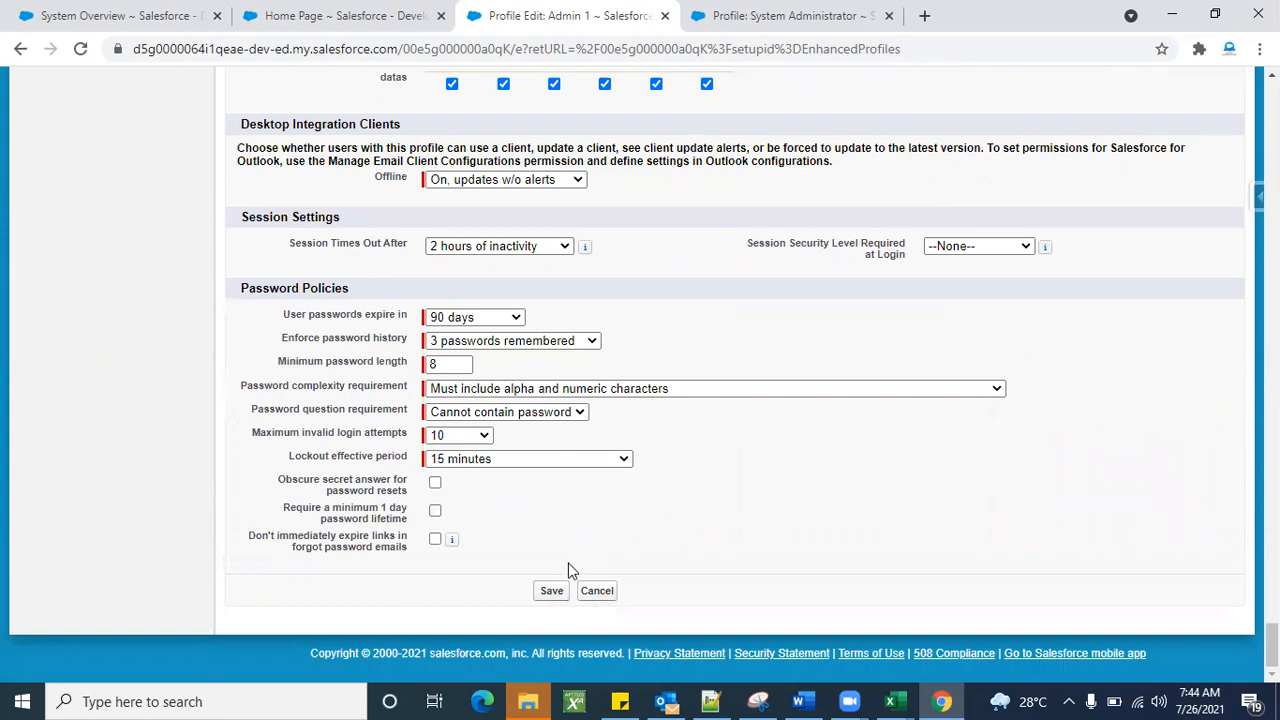
pyautogui.click(553, 591)
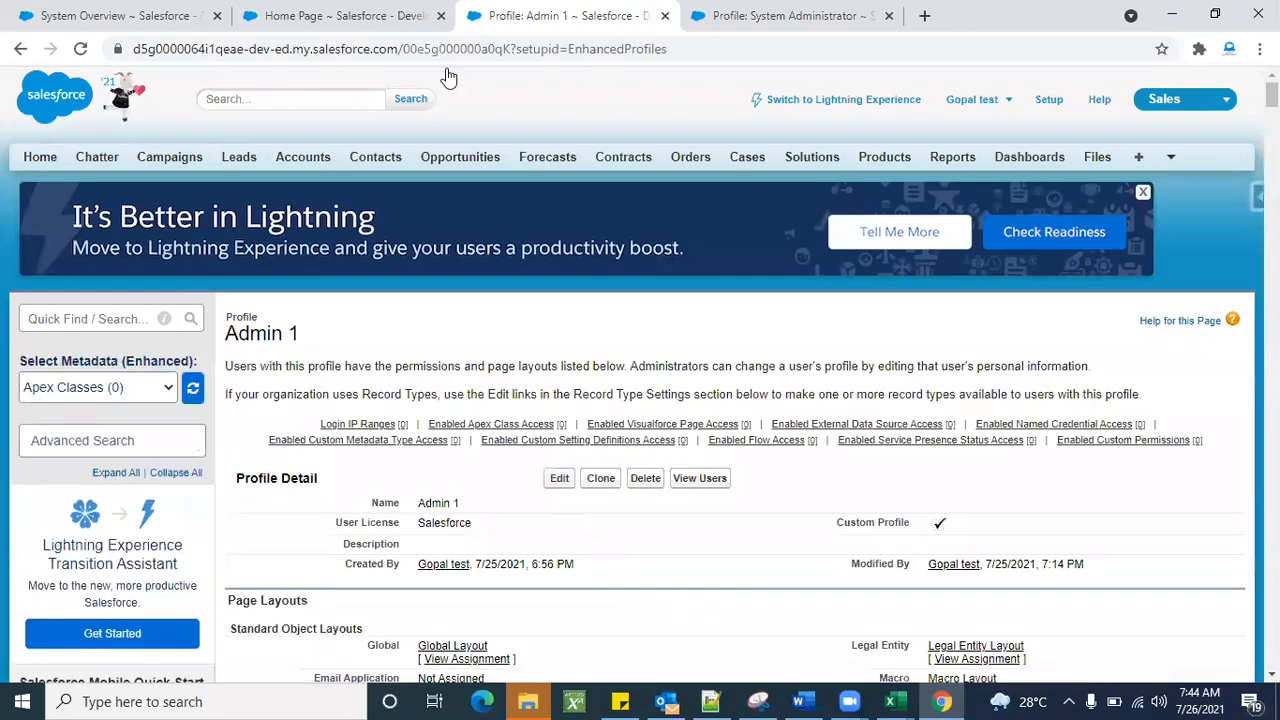
# Step: Review the saved Admin 1 profile's details and the list of available apps, including Admin App
pyautogui.tripleClick(270, 333)
pyautogui.click(425, 335)
pyautogui.click(1180, 99)
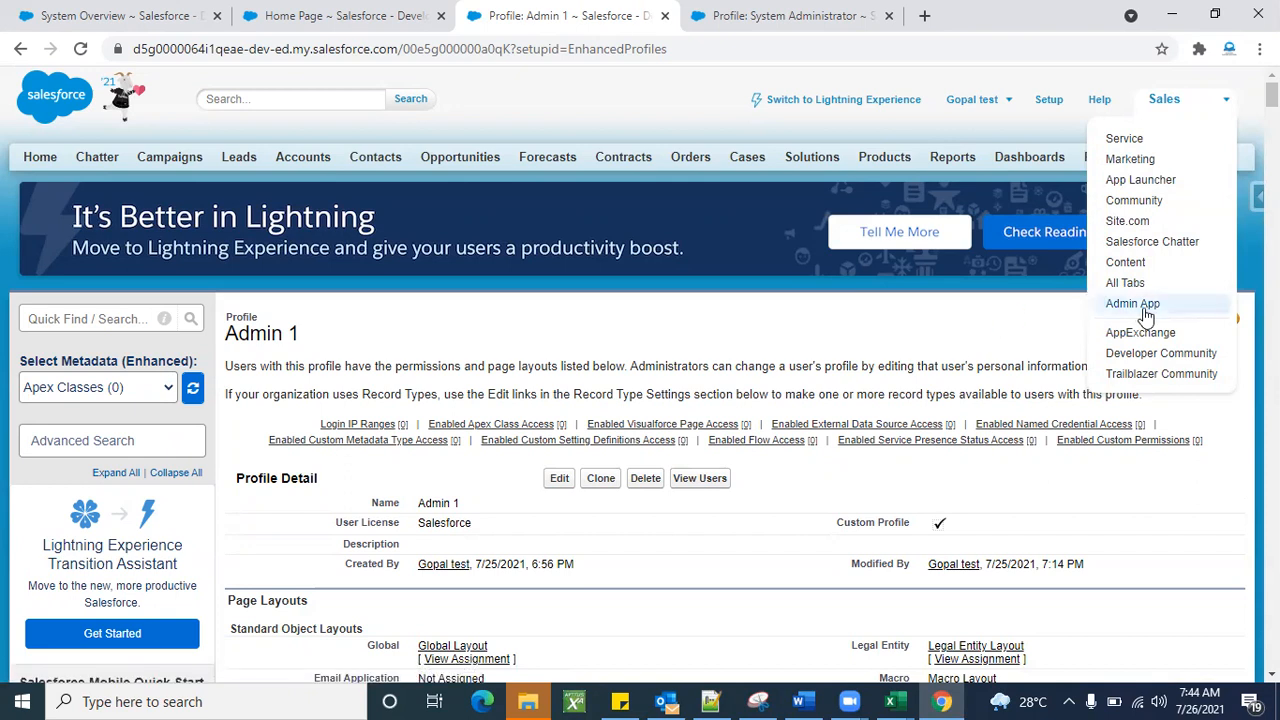
pyautogui.scroll(-3, 490, 527)
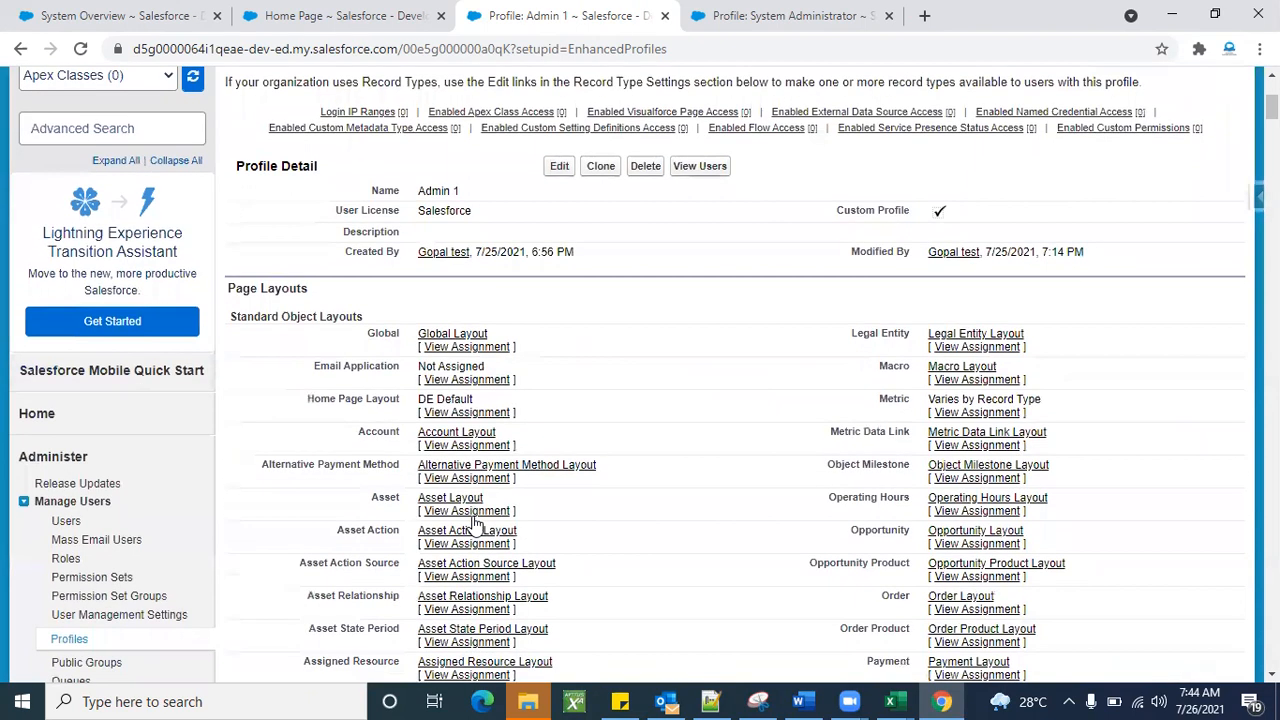
pyautogui.scroll(3, 640, 470)
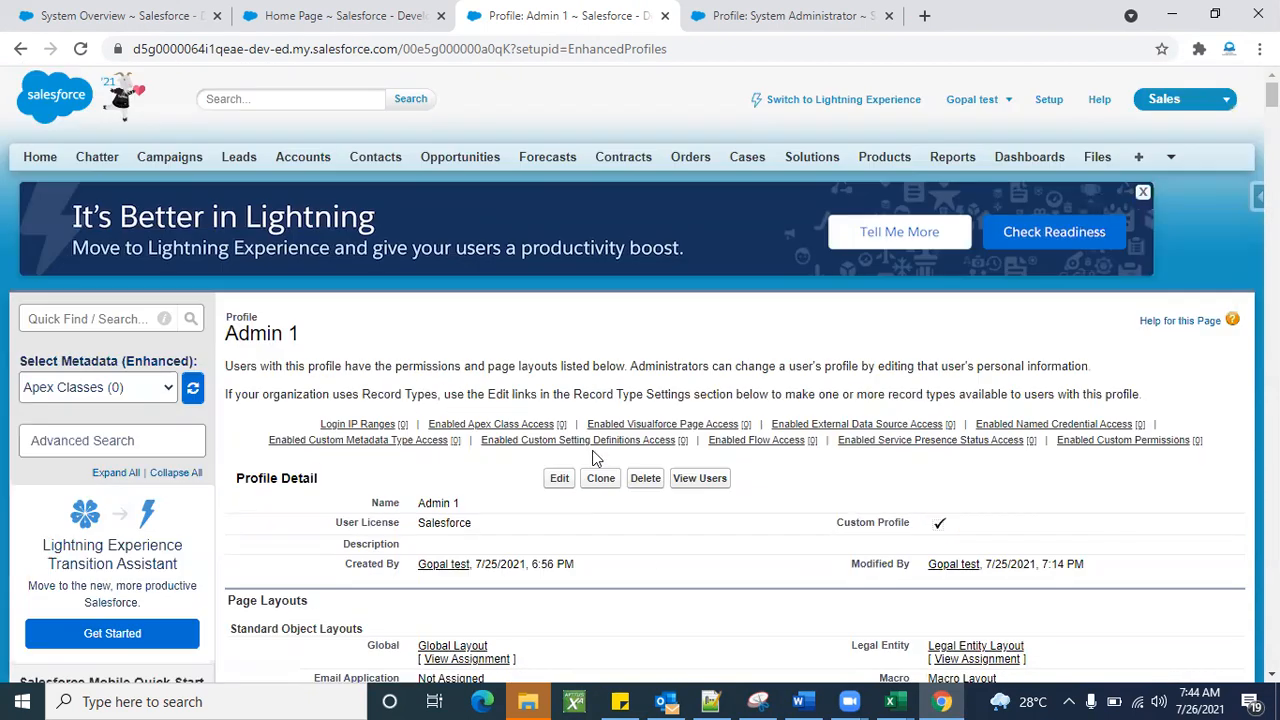
# Step: Close the System Overview page and return to the setup Home Page
pyautogui.click(338, 10)
pyautogui.click(91, 12)
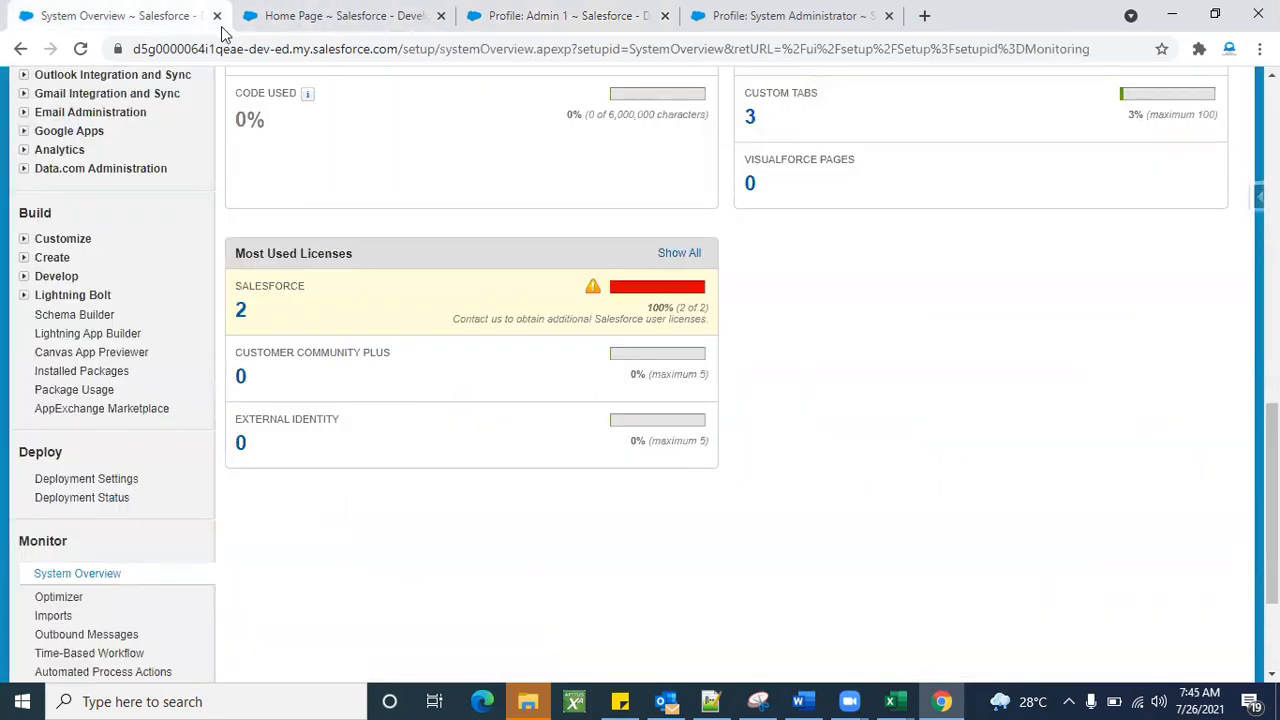
pyautogui.click(216, 15)
pyautogui.click(495, 15)
pyautogui.click(160, 14)
# Step: Find the Users list in setup and log in as the user assigned to the Admin 1 profile
pyautogui.click(129, 315)
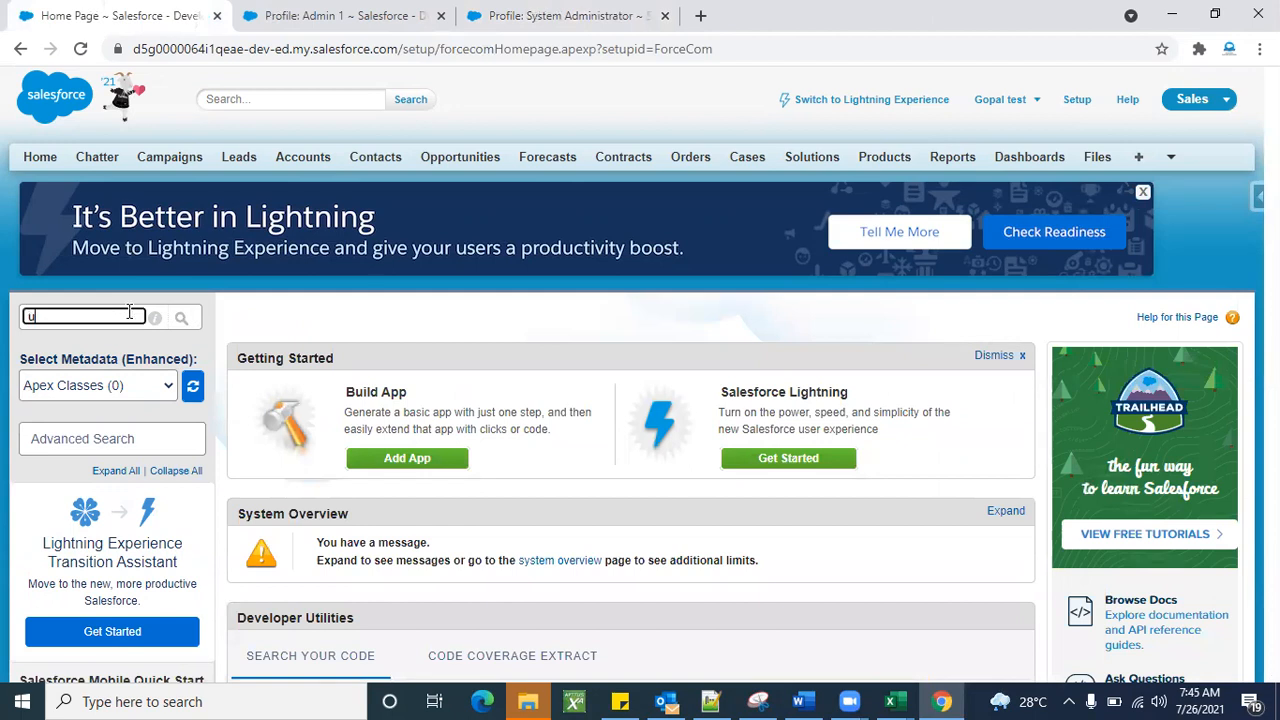
pyautogui.write('user')
pyautogui.scroll(-2, 70, 443)
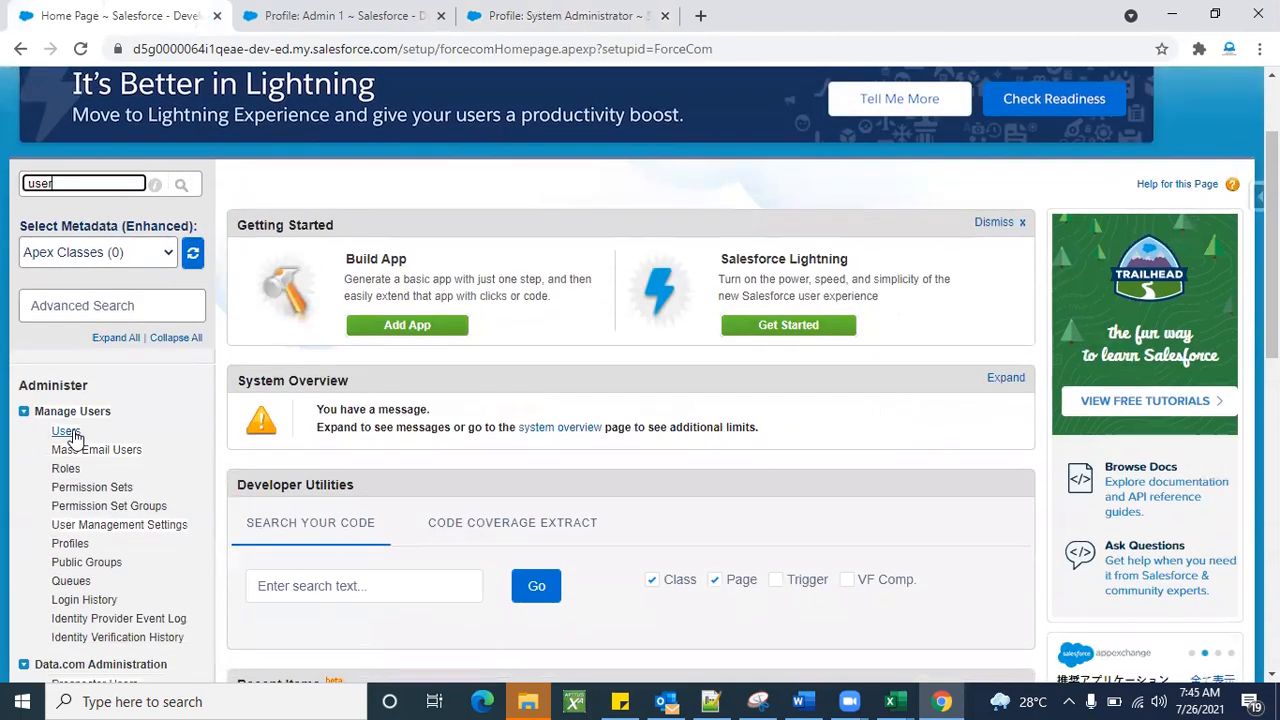
pyautogui.click(72, 432)
pyautogui.scroll(-2, 541, 460)
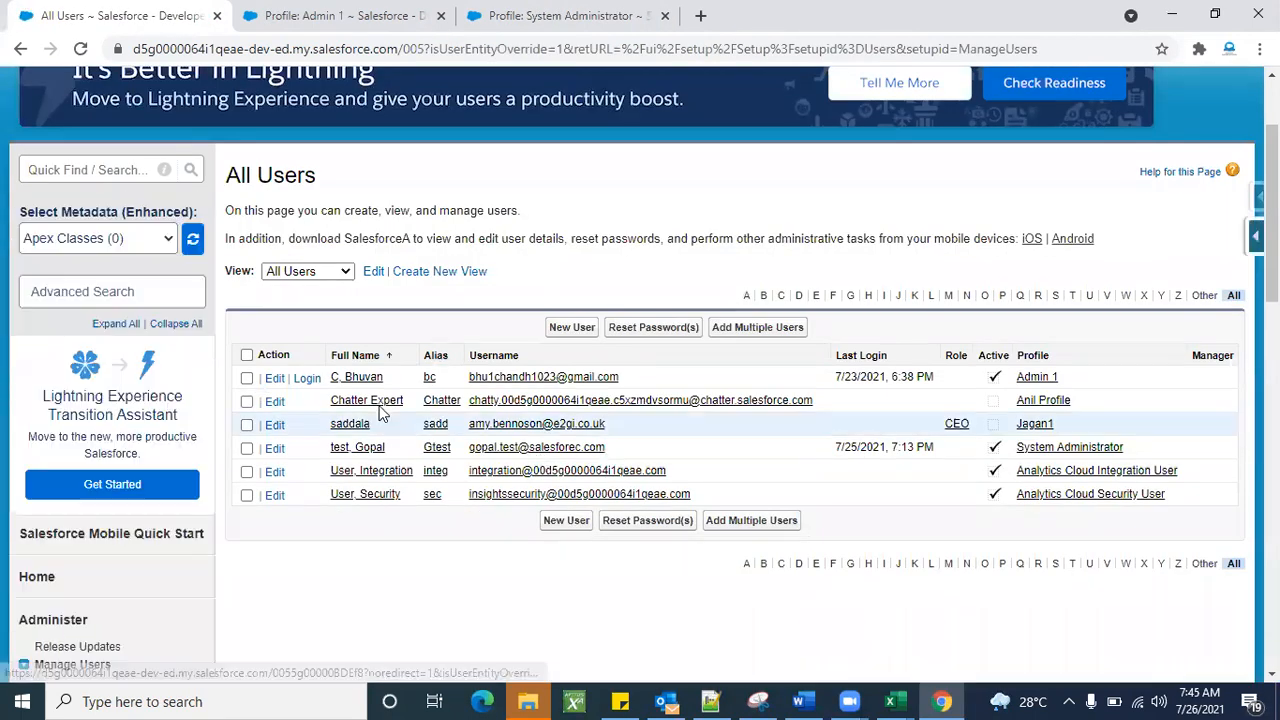
pyautogui.click(309, 387)
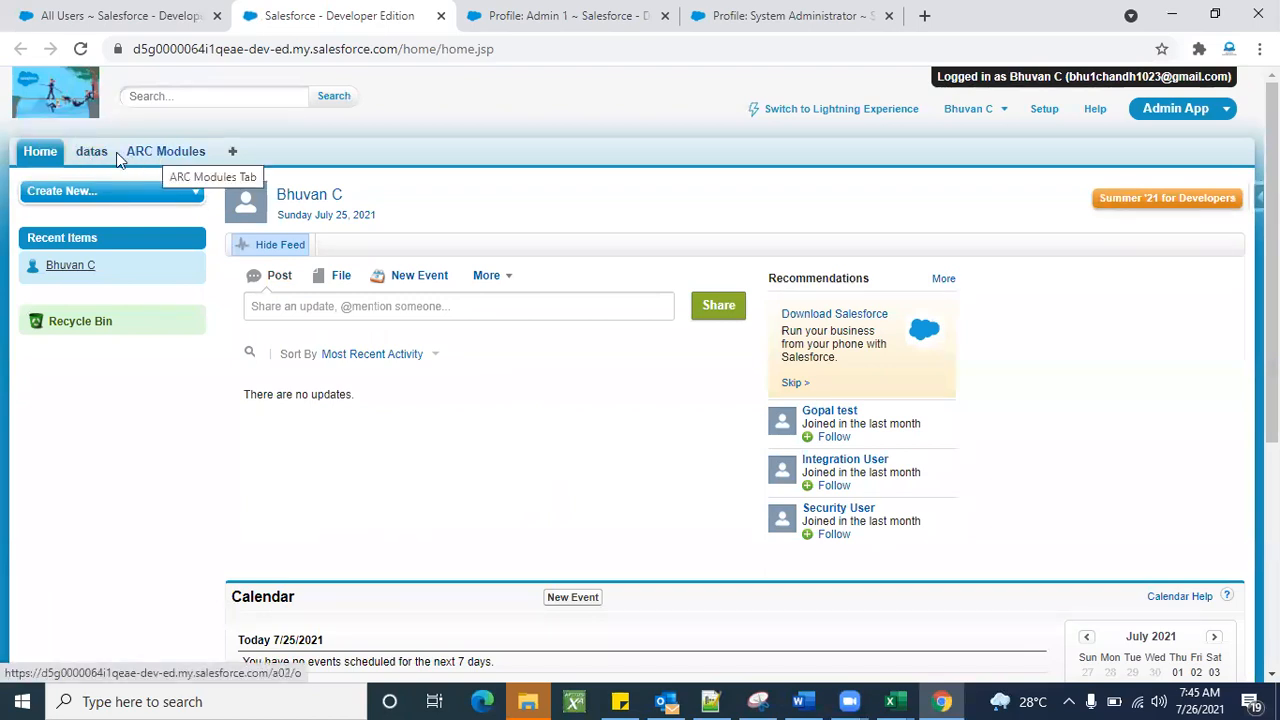
# Step: Add the Files tab to the selected tabs of the Admin App and save the tab customization
pyautogui.click(232, 152)
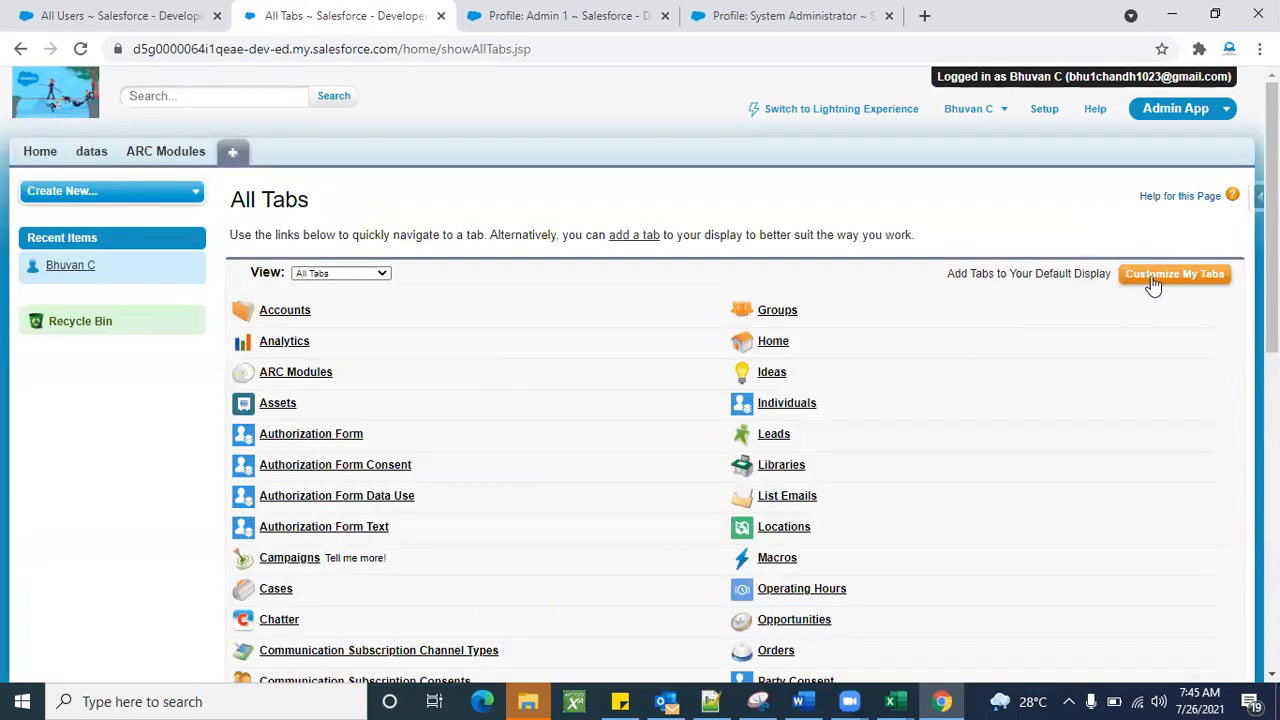
pyautogui.click(1153, 285)
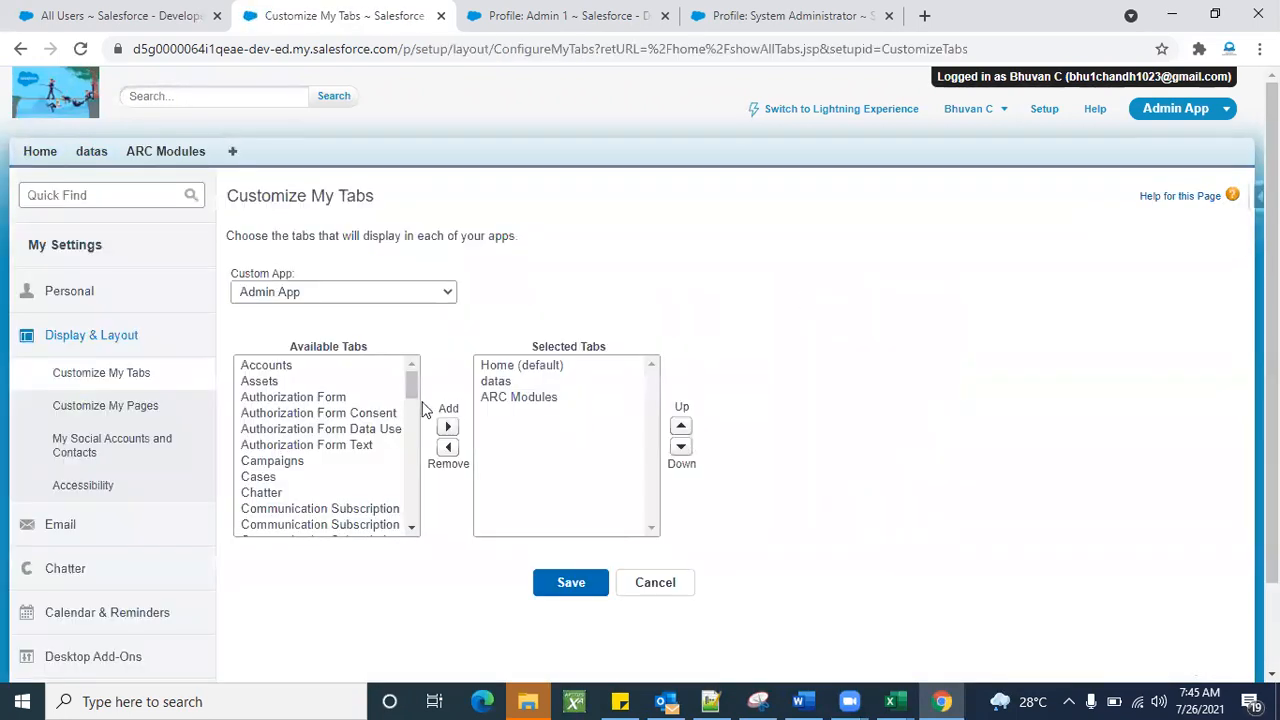
pyautogui.scroll(-6, 274, 484)
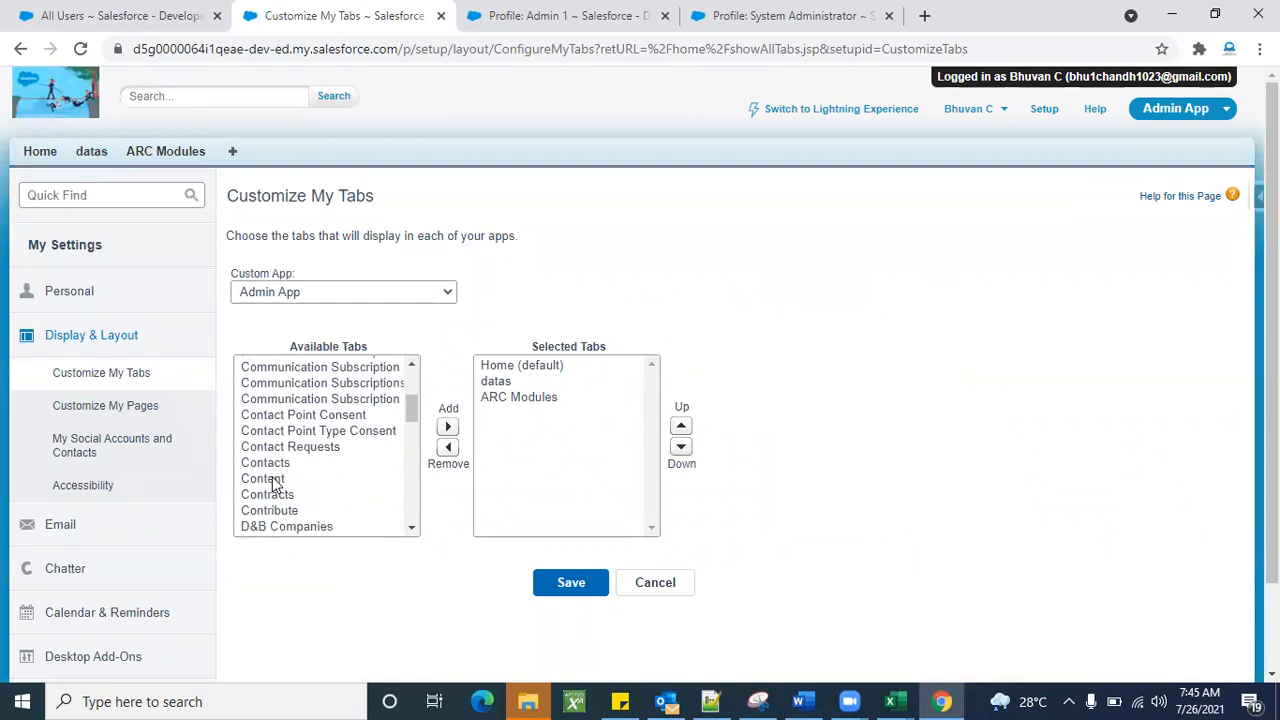
pyautogui.click(256, 496)
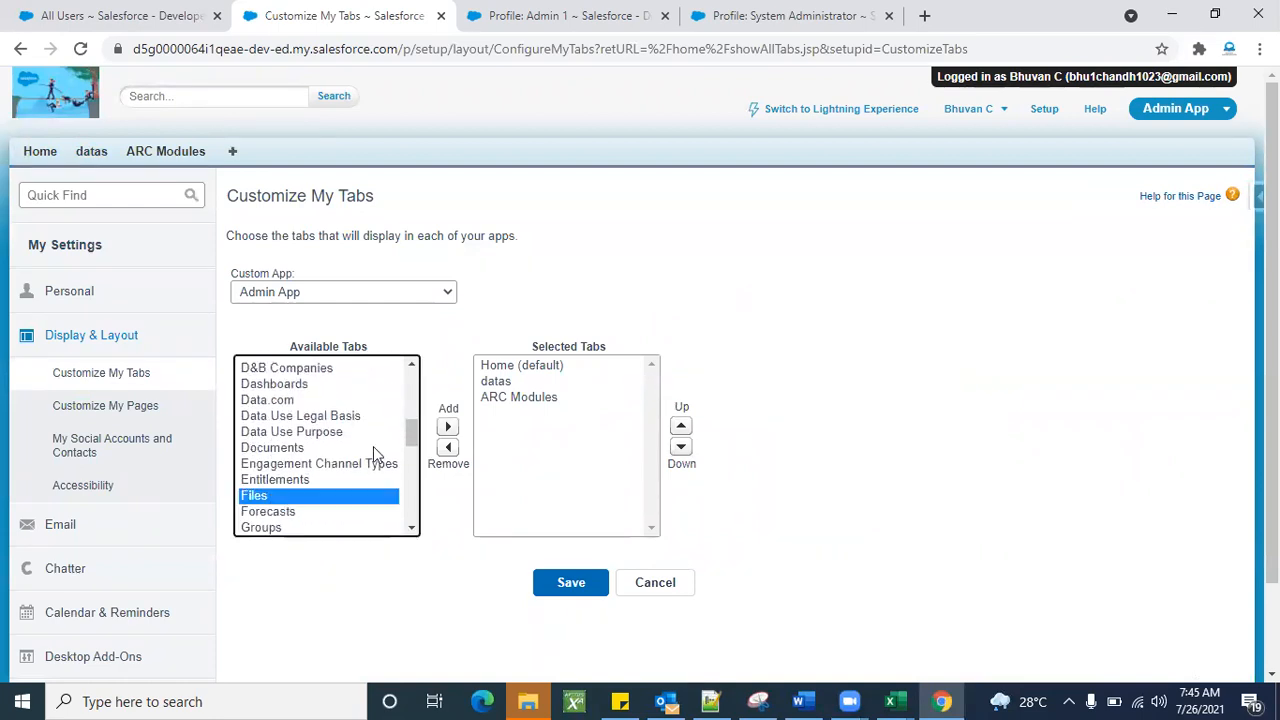
pyautogui.click(448, 427)
pyautogui.click(575, 584)
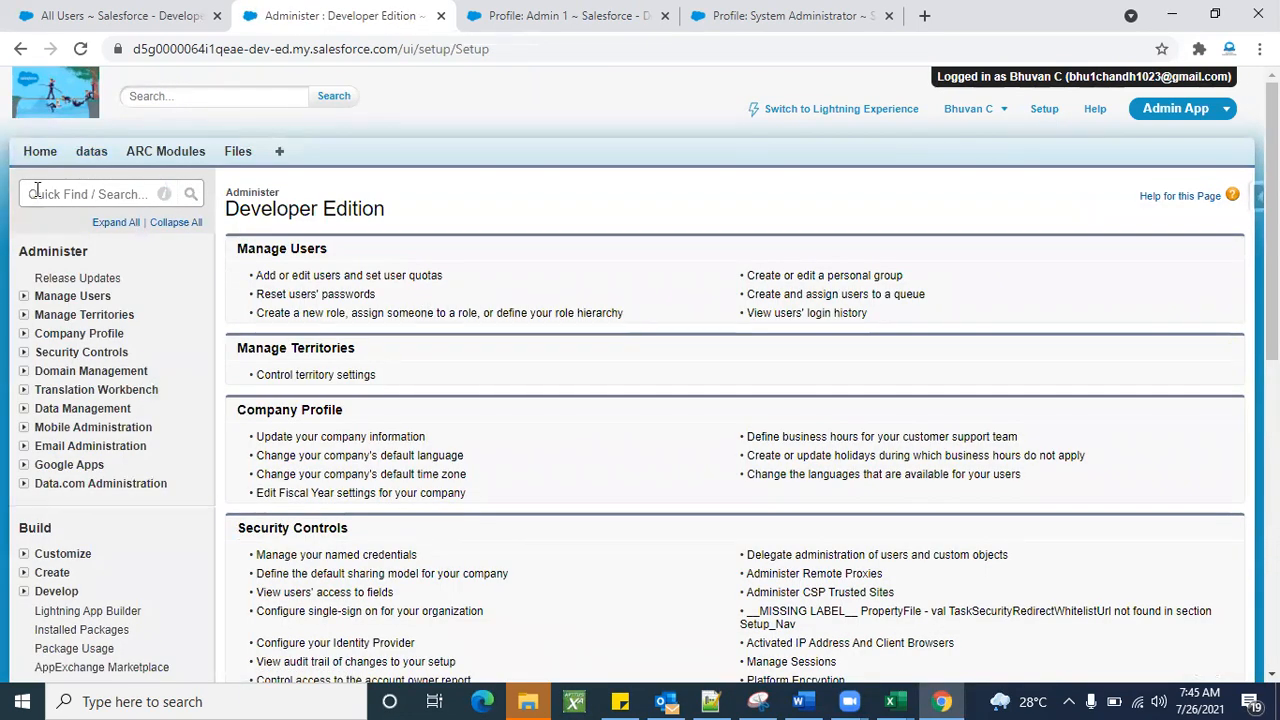
# Step: Find the custom objects in setup and examine the ARC Module object's definition, fields and relationships
pyautogui.click(36, 190)
pyautogui.write('obj')
pyautogui.scroll(-1, 108, 513)
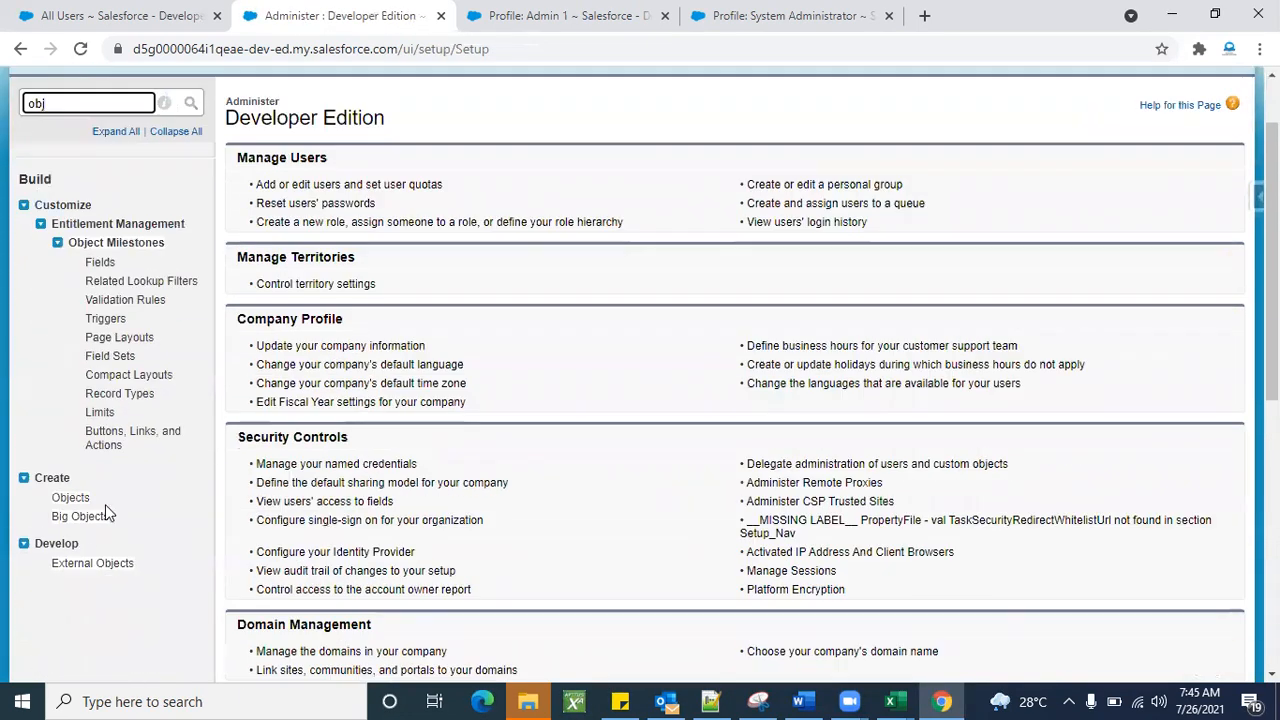
pyautogui.click(66, 497)
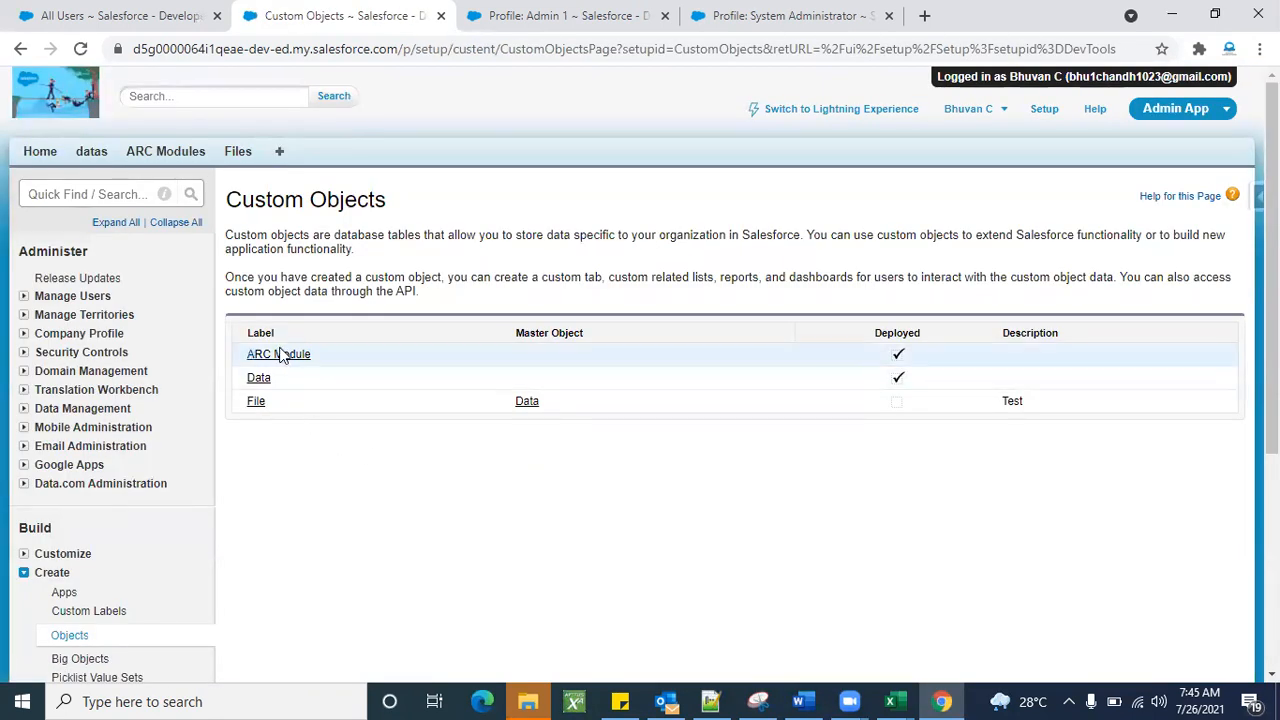
pyautogui.click(278, 356)
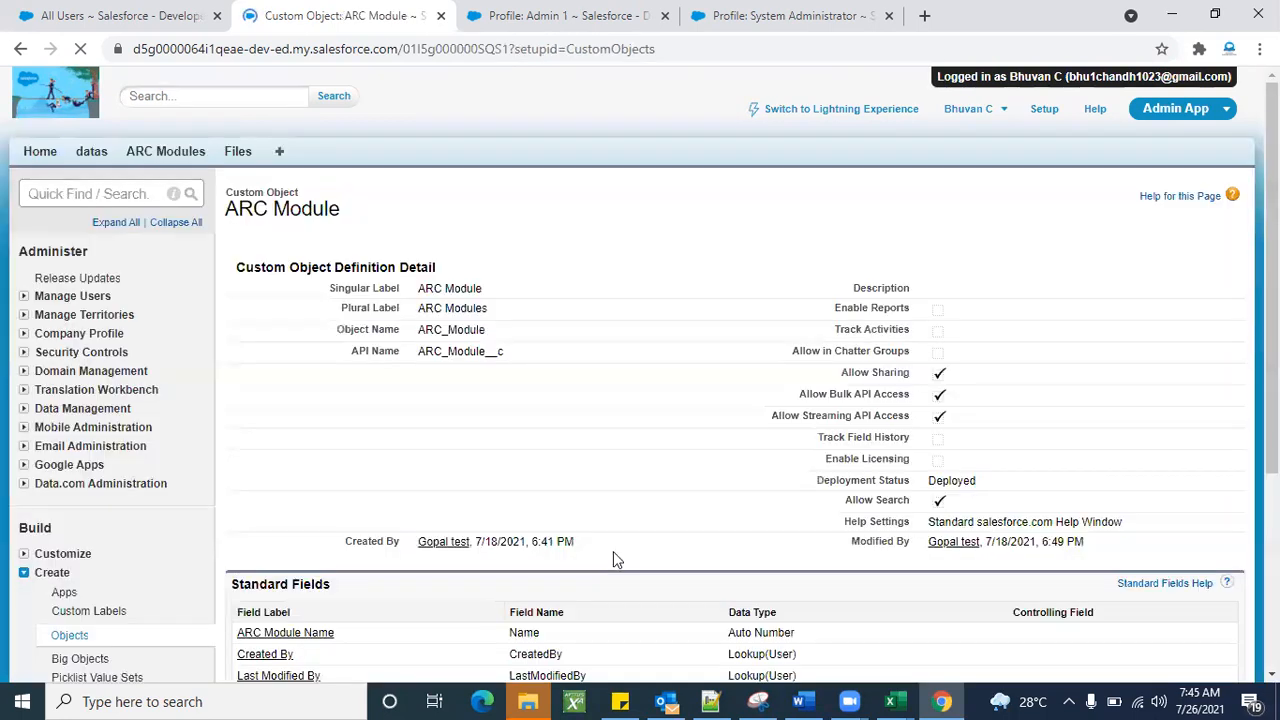
pyautogui.scroll(-4, 611, 503)
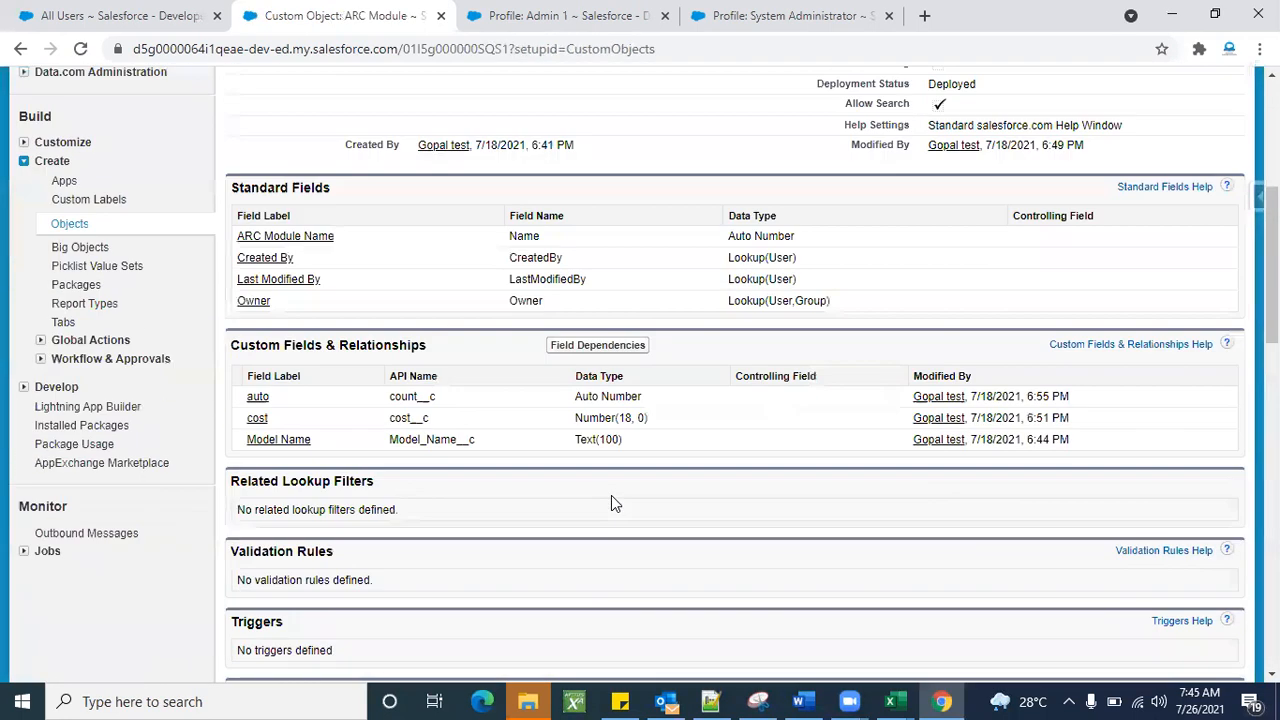
pyautogui.scroll(4, 611, 503)
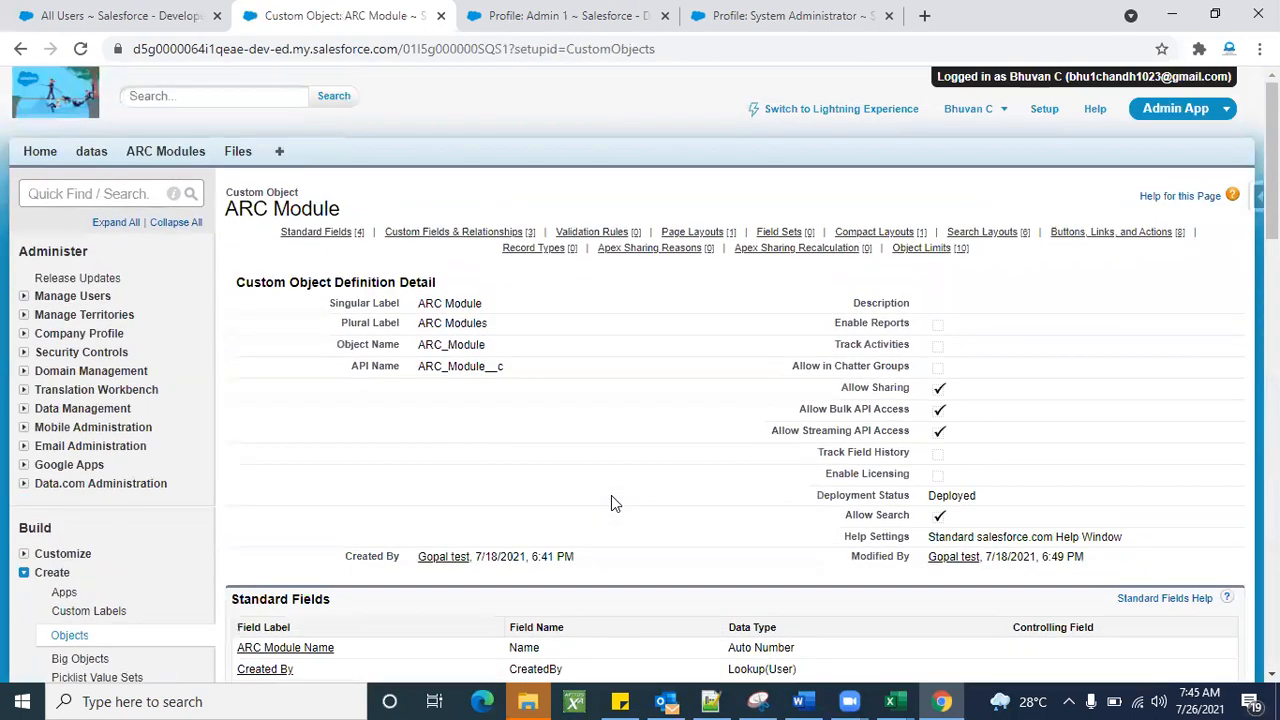
# Step: List all datas records, and create and save a new Data record with the Data Name Test
pyautogui.click(206, 150)
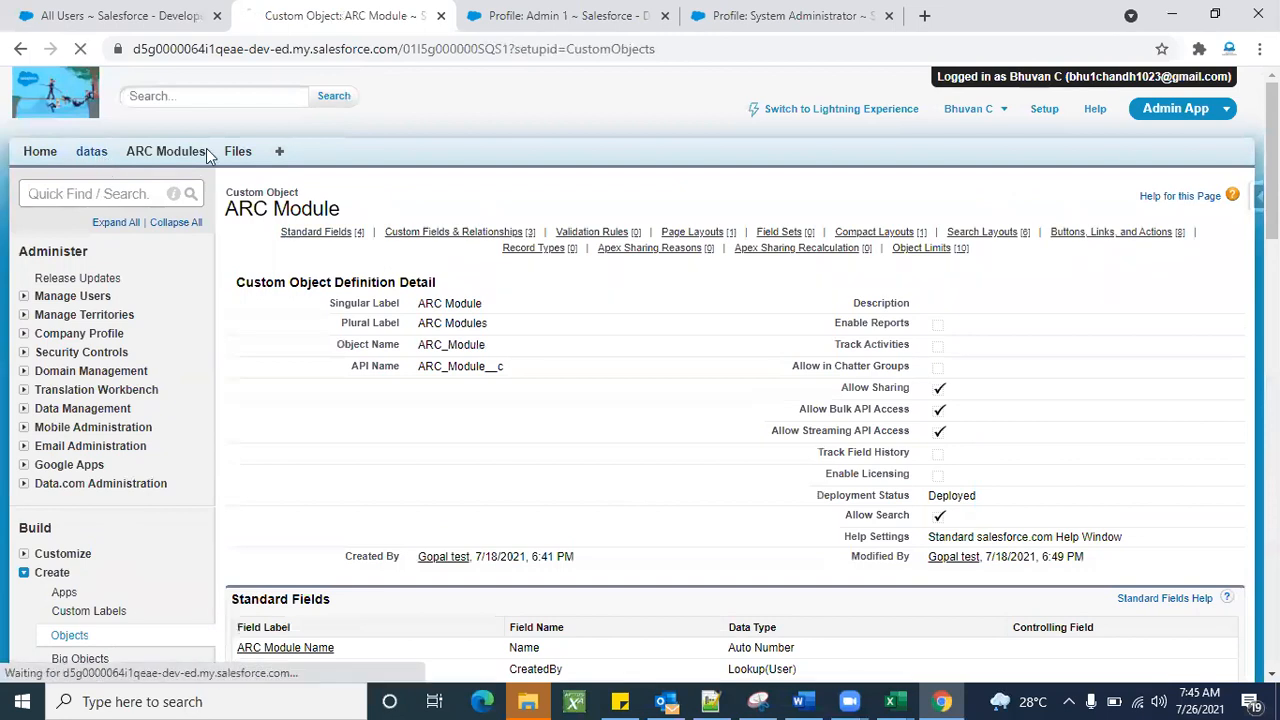
pyautogui.click(322, 247)
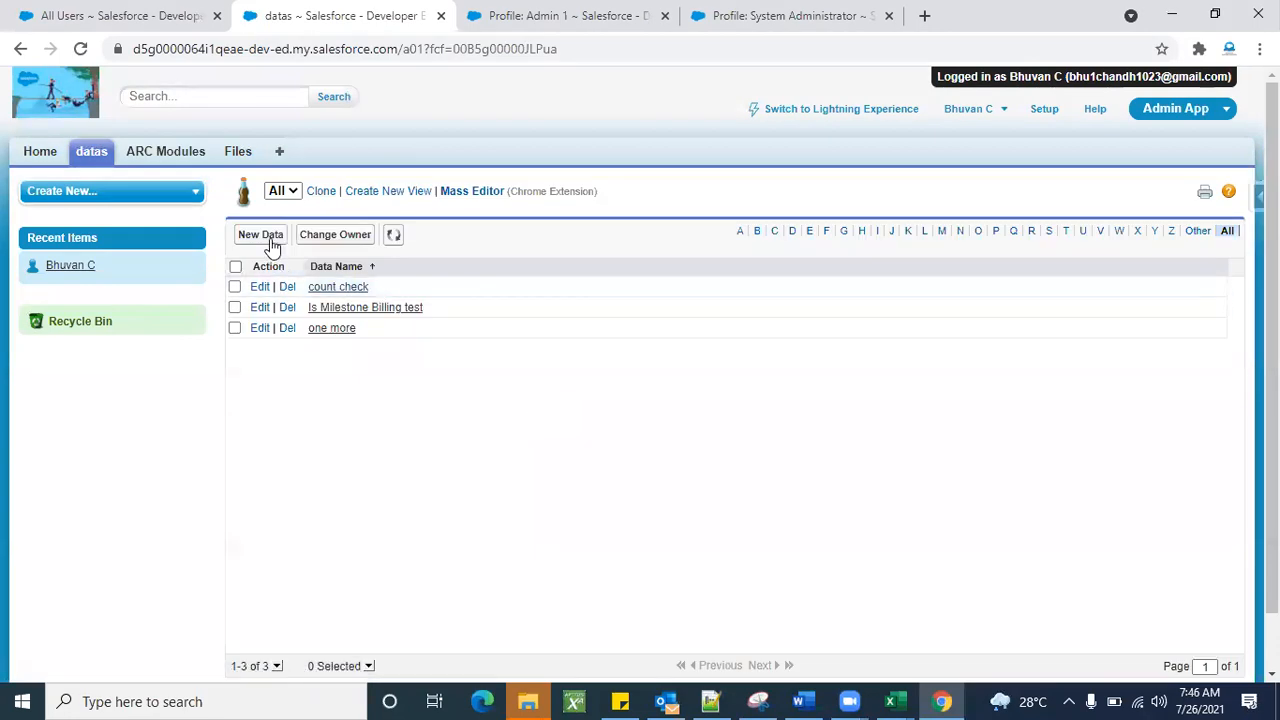
pyautogui.click(262, 236)
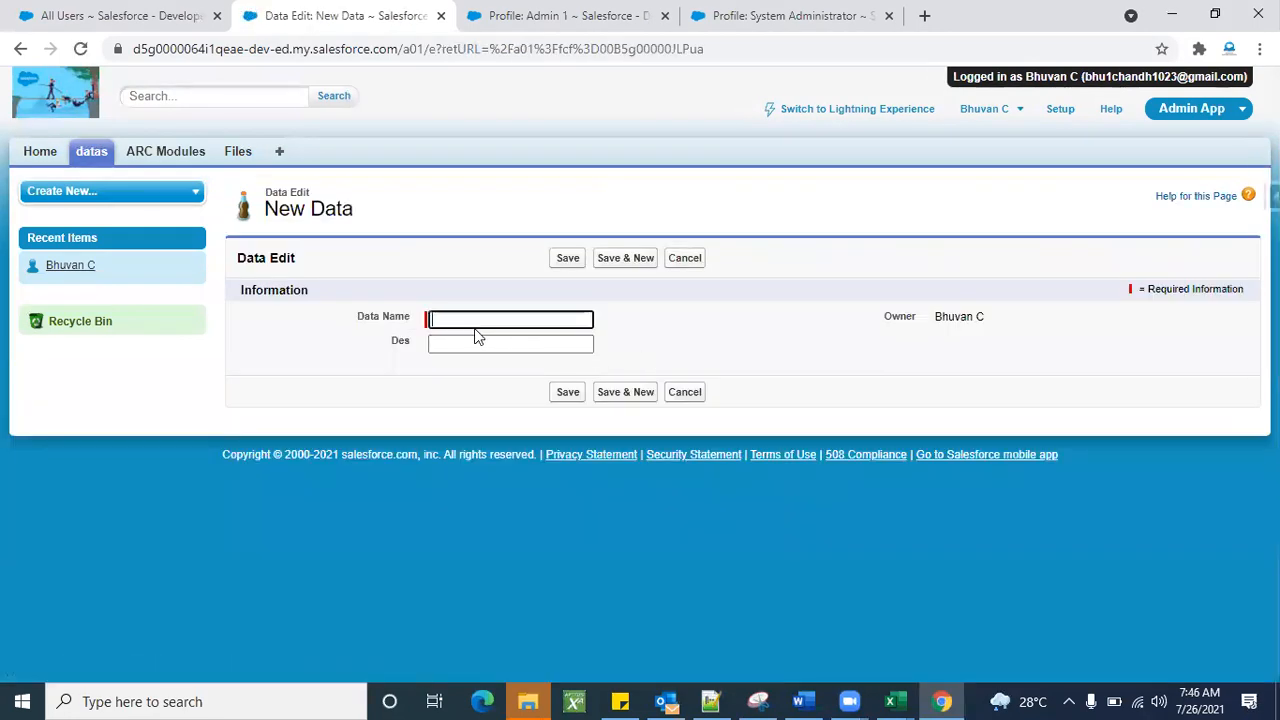
pyautogui.click(474, 323)
pyautogui.write('Te')
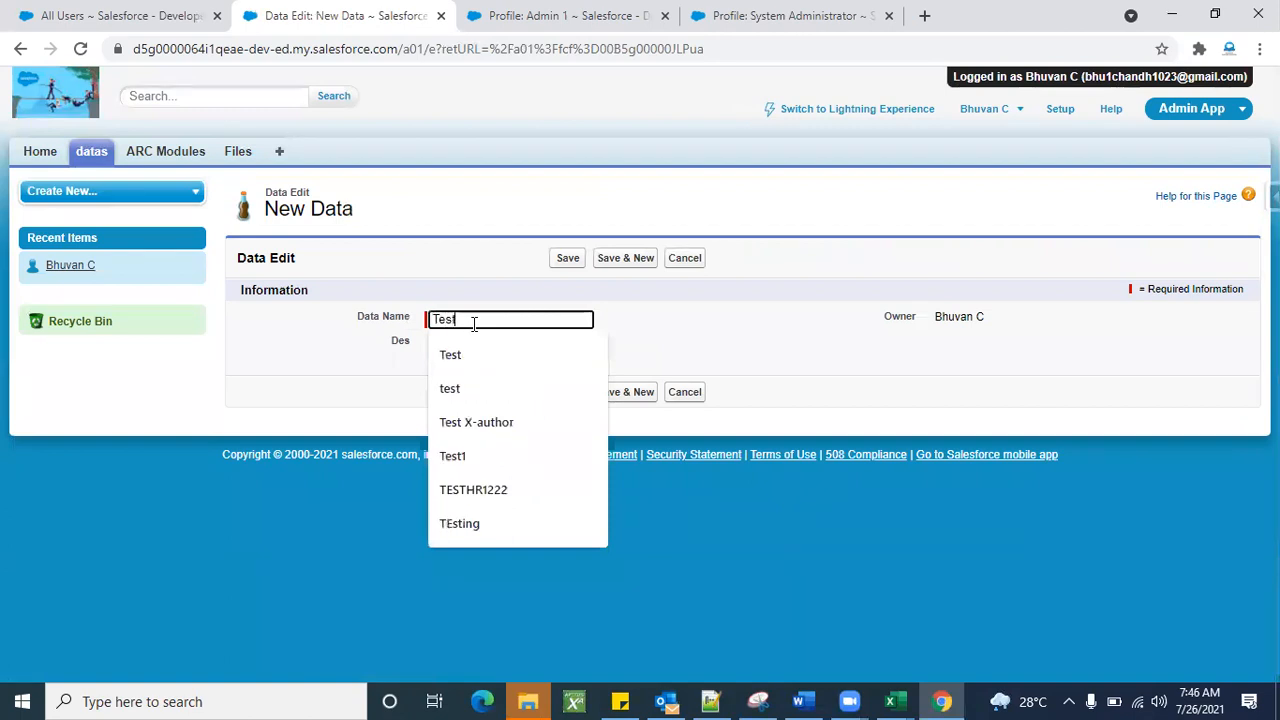
pyautogui.write('st')
pyautogui.click(474, 355)
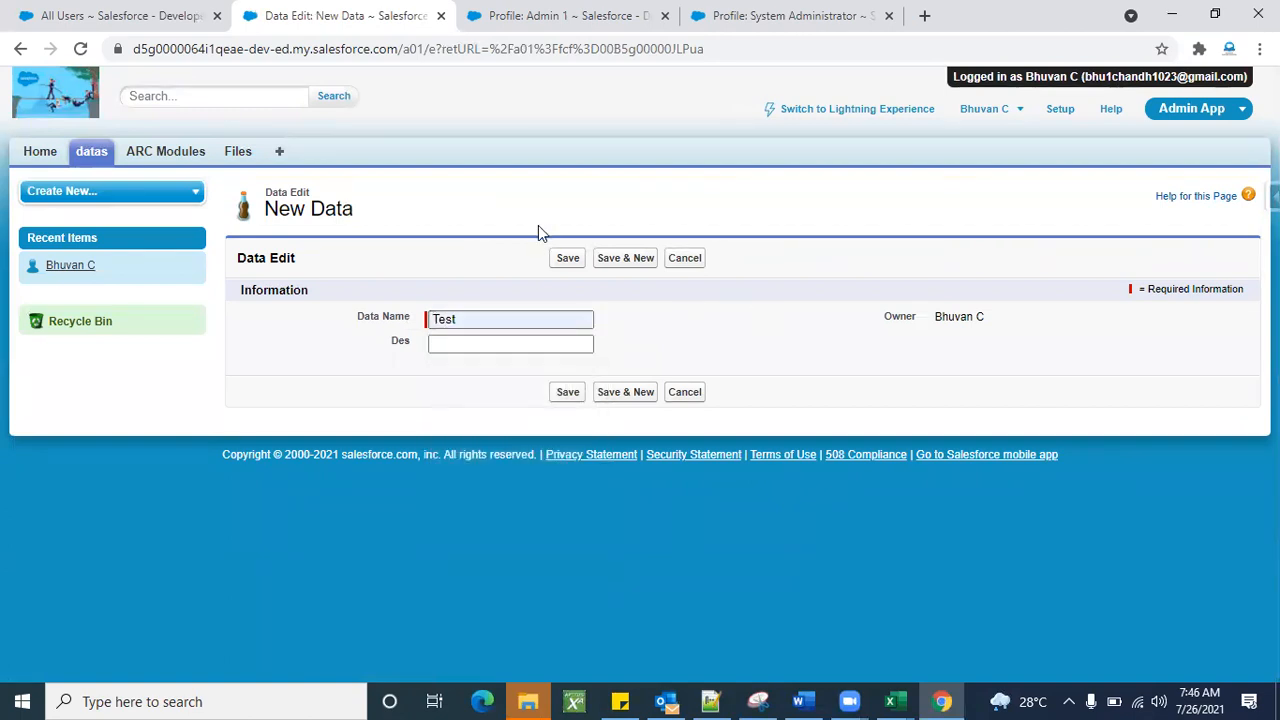
pyautogui.click(565, 258)
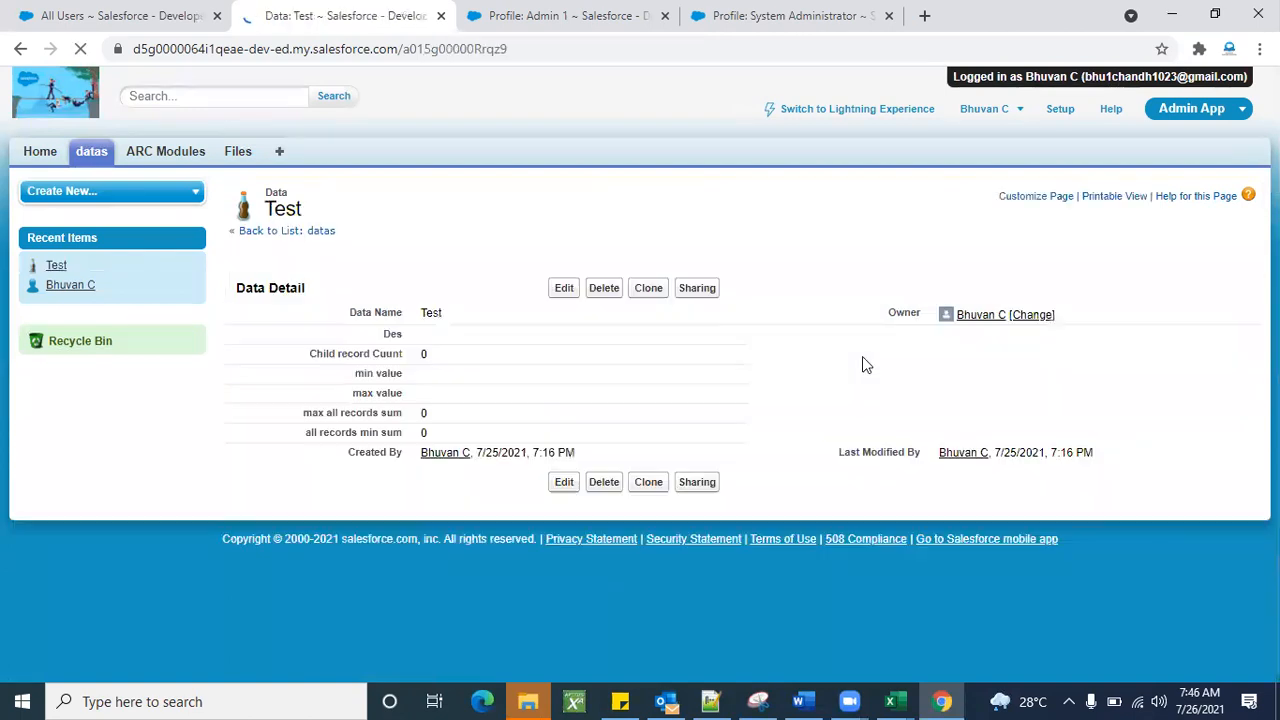
# Step: Create and save a new ARC Module record with the Model Name Jio1
pyautogui.click(167, 152)
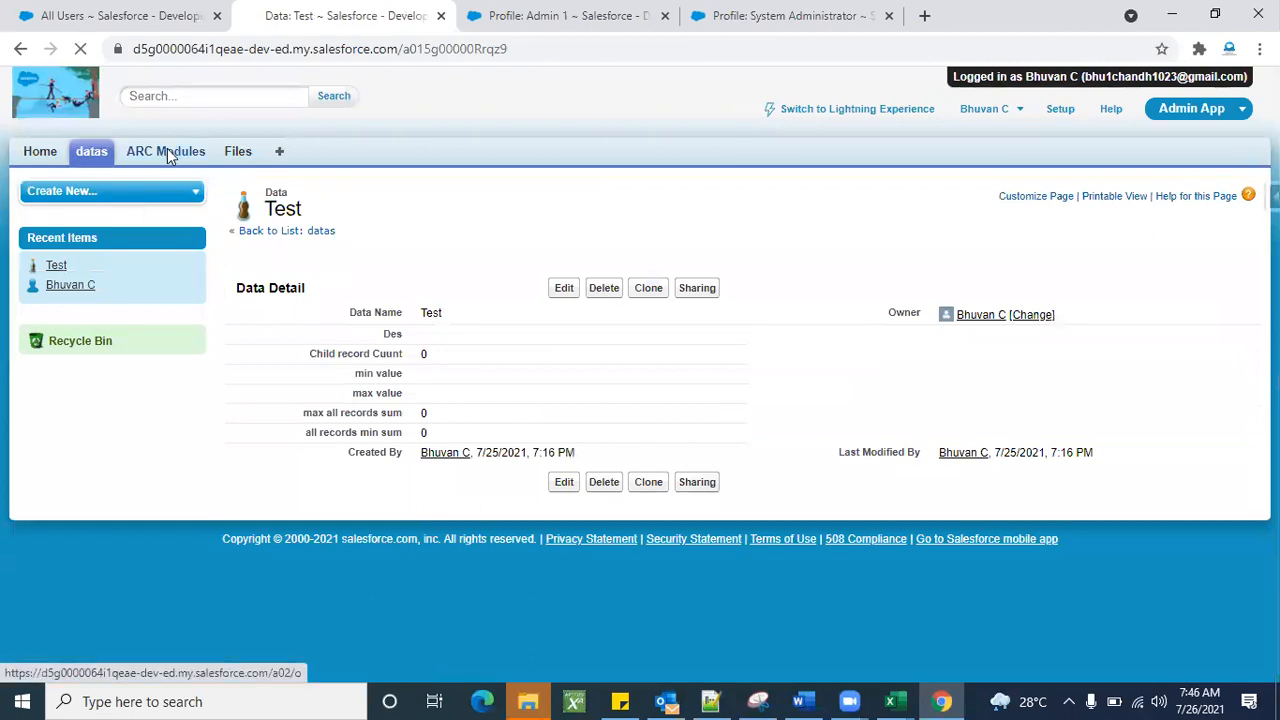
pyautogui.click(562, 295)
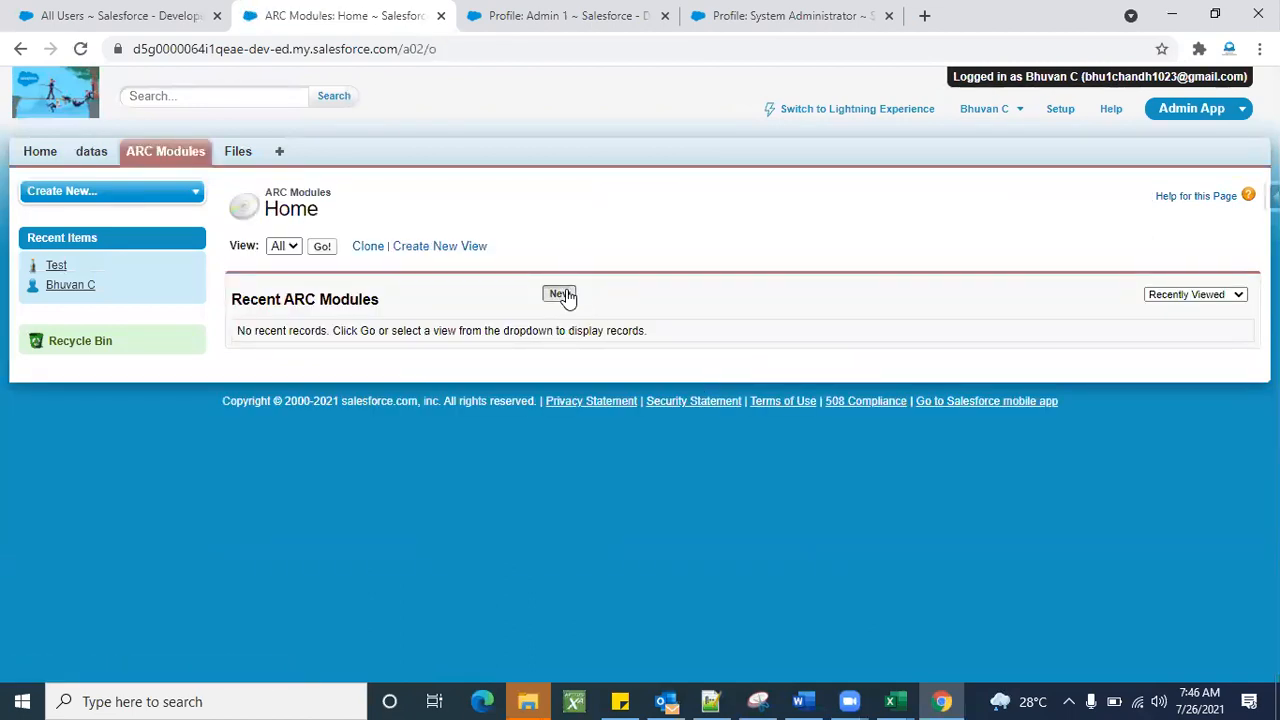
pyautogui.click(526, 320)
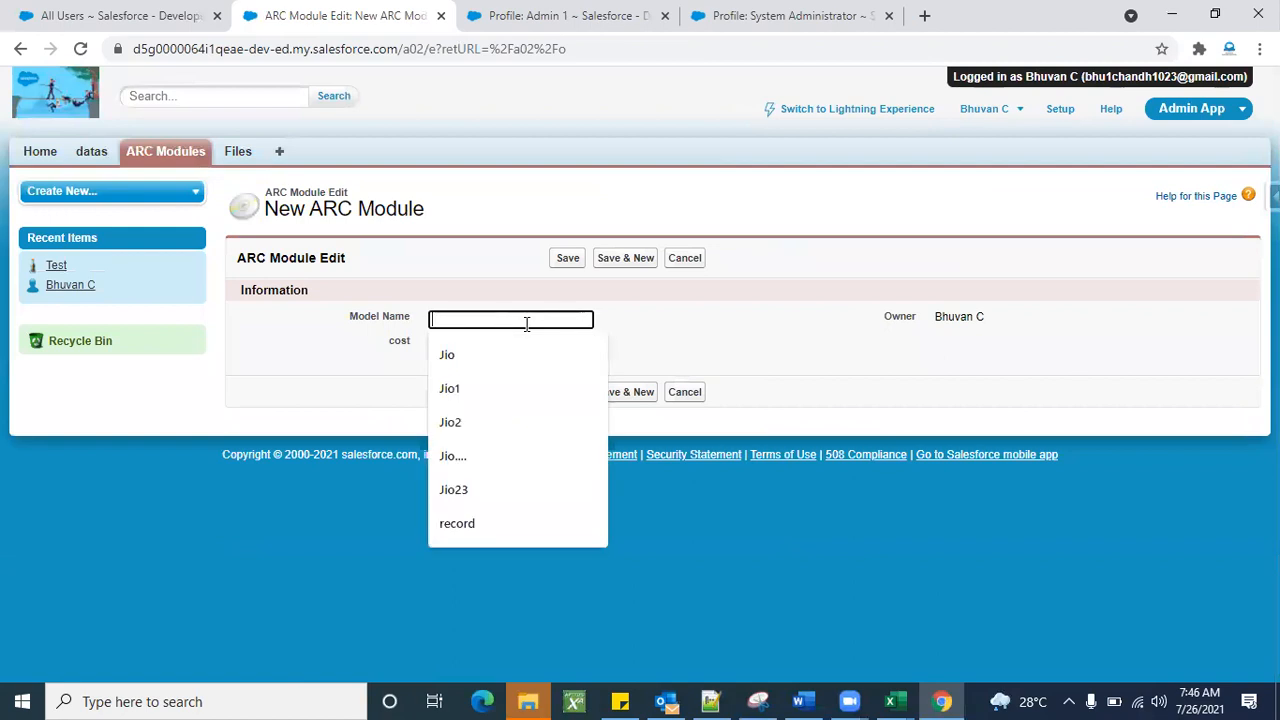
pyautogui.click(474, 390)
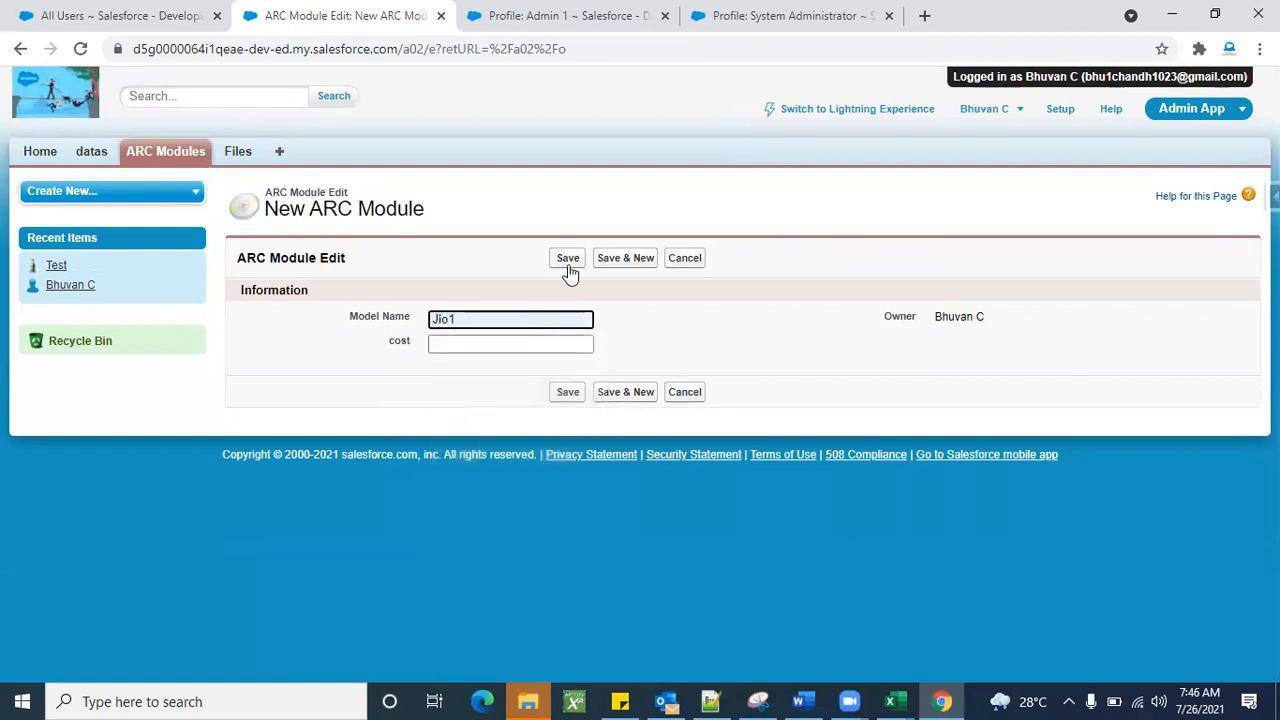
pyautogui.click(567, 260)
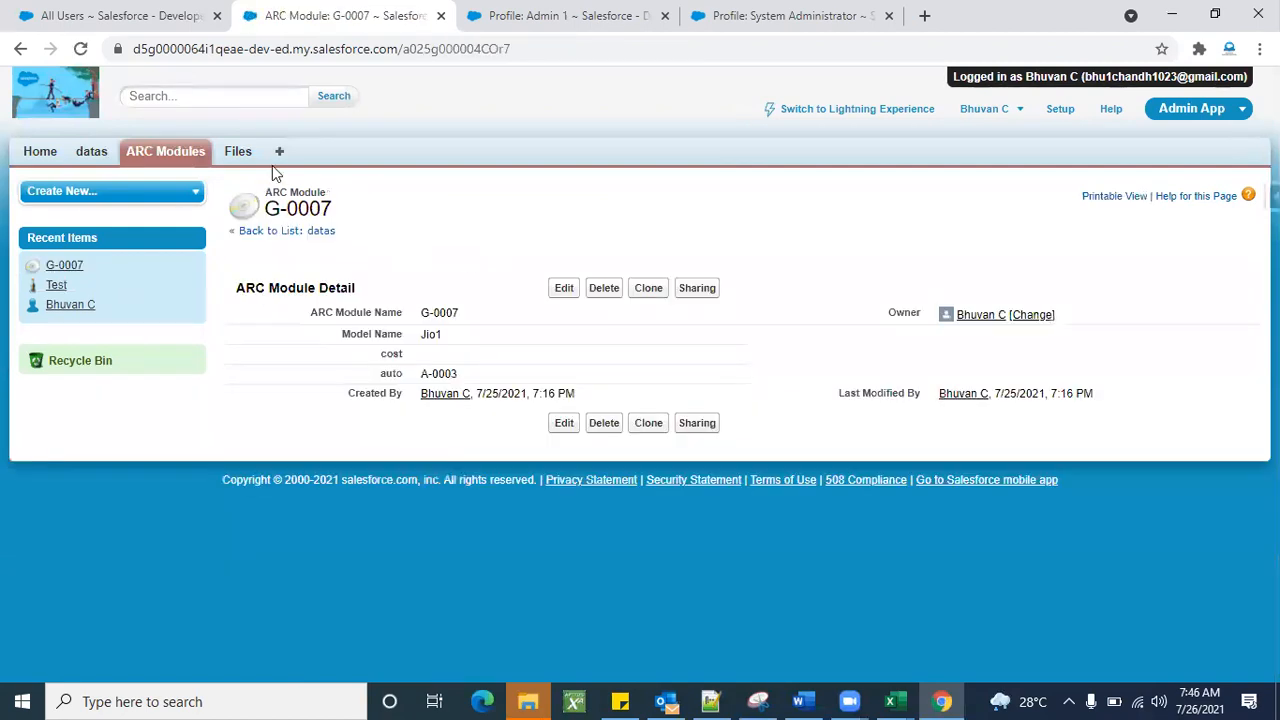
# Step: Check the assigned user's access to Files, and log out of that user's session
pyautogui.click(243, 160)
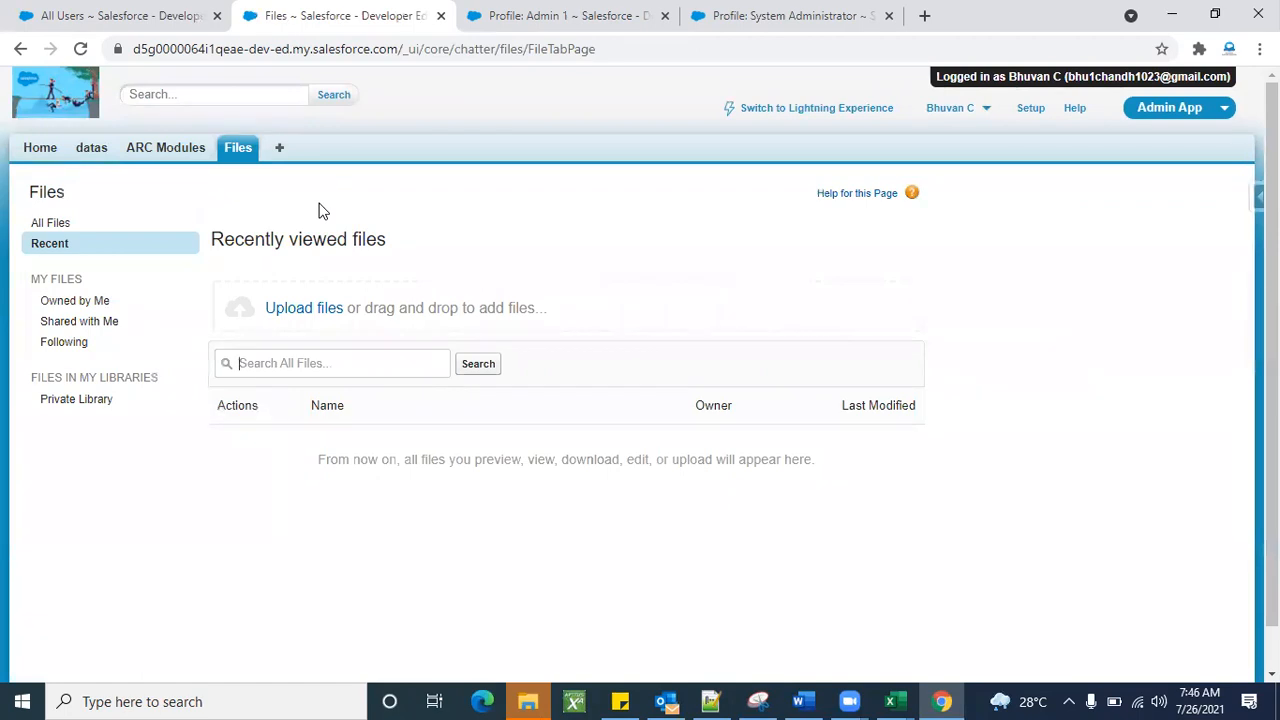
pyautogui.click(234, 150)
pyautogui.click(971, 112)
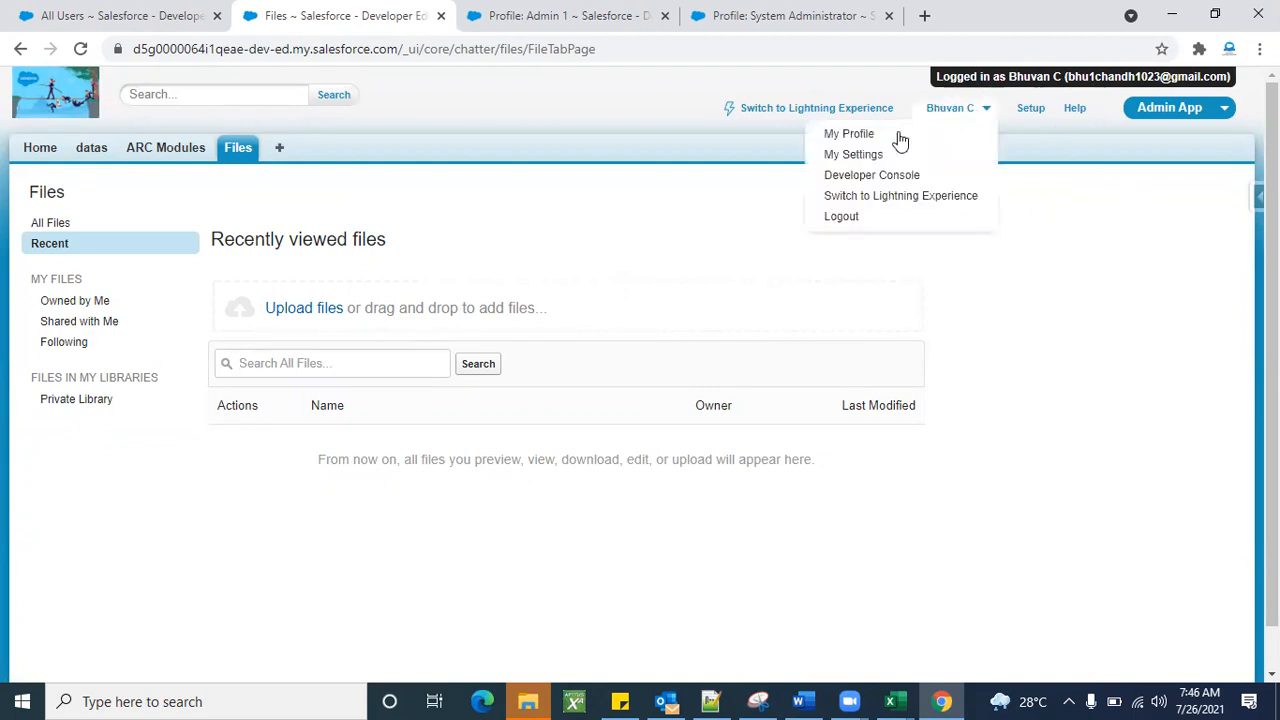
pyautogui.click(843, 217)
# Step: Log back in with the saved administrator username and the account password, postponing the mobile phone registration
pyautogui.click(149, 10)
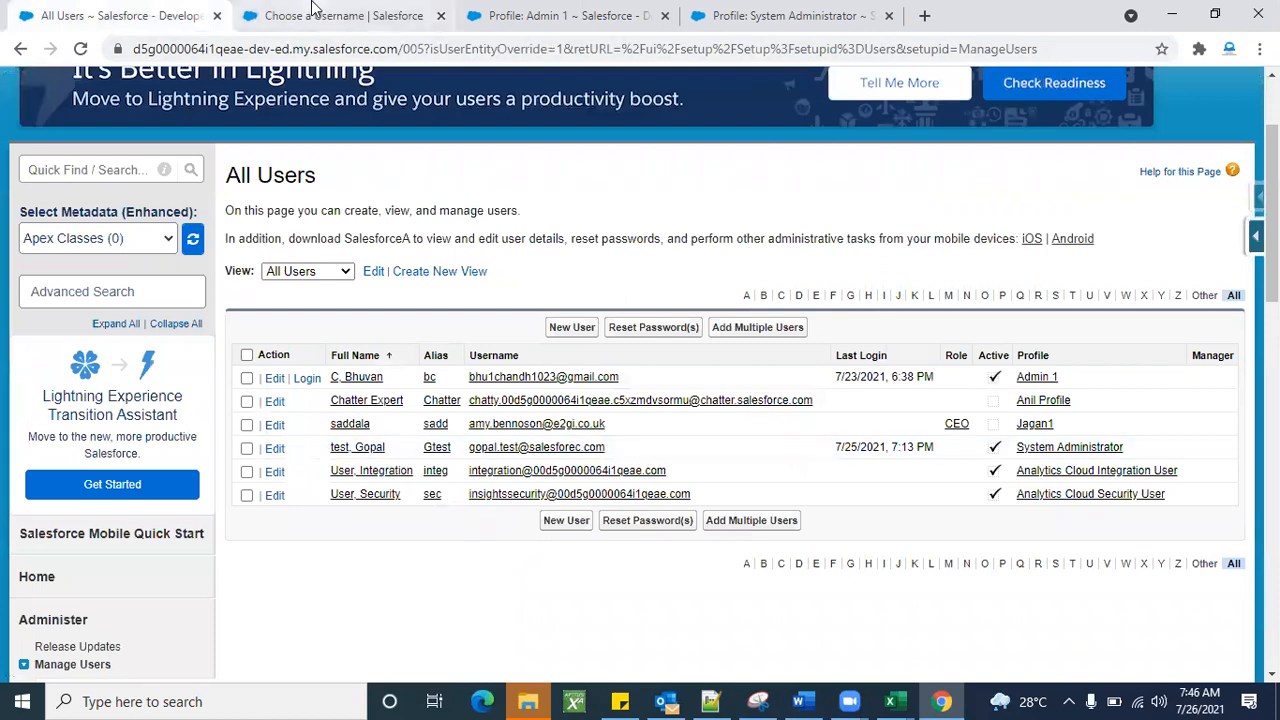
pyautogui.click(313, 10)
pyautogui.click(285, 349)
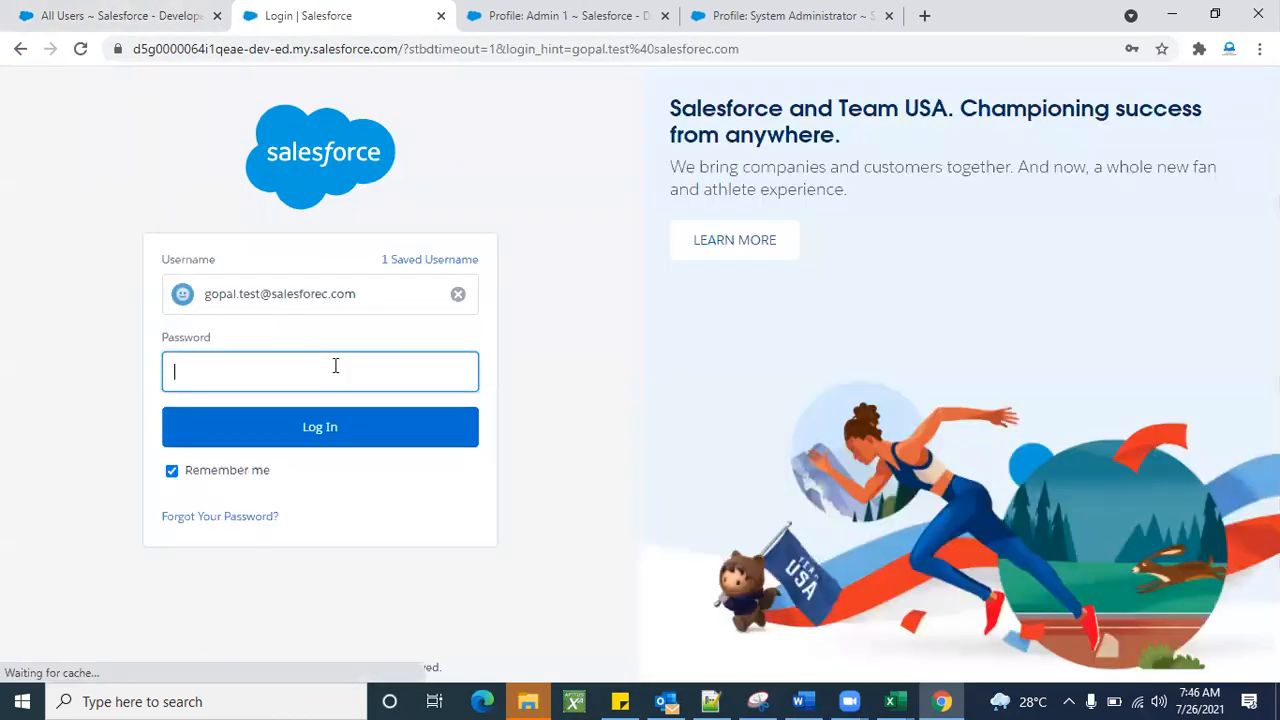
pyautogui.click(335, 366)
pyautogui.write('•••••')
pyautogui.press('BackSpace')
pyautogui.press('BackSpace')
pyautogui.write('•')
pyautogui.press('BackSpace')
pyautogui.press('BackSpace')
pyautogui.write('••••••')
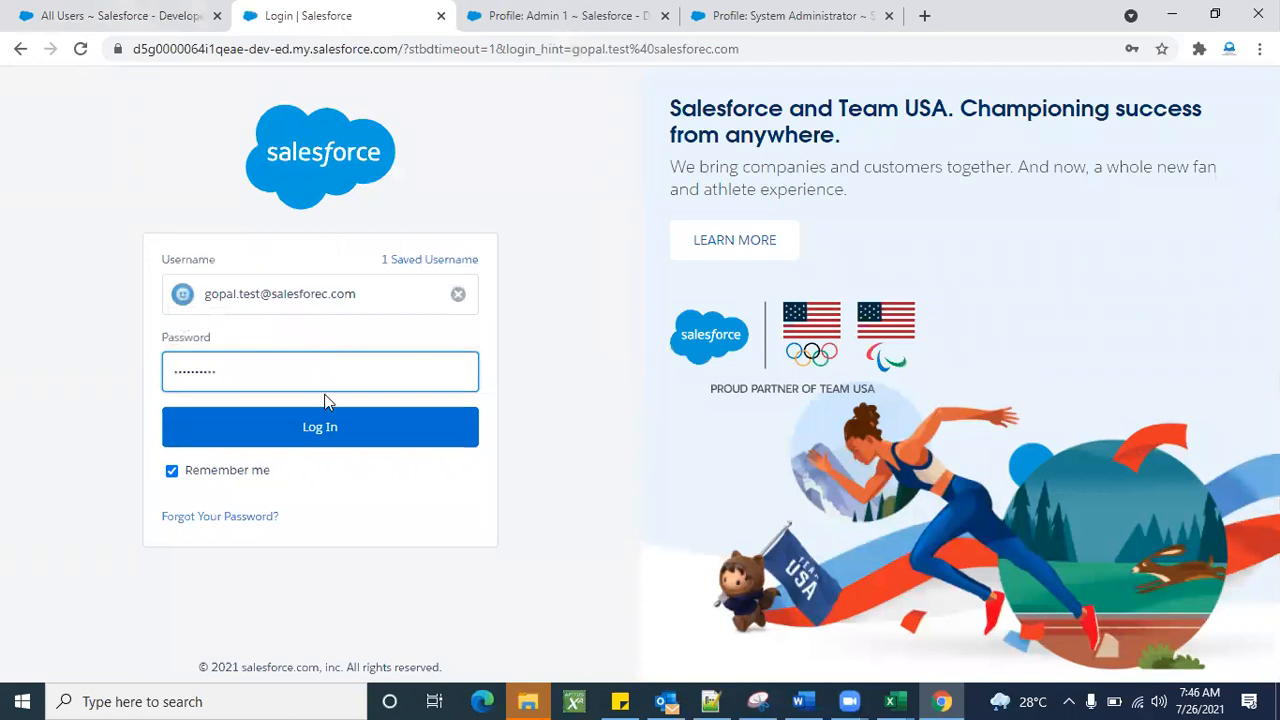
pyautogui.click(320, 426)
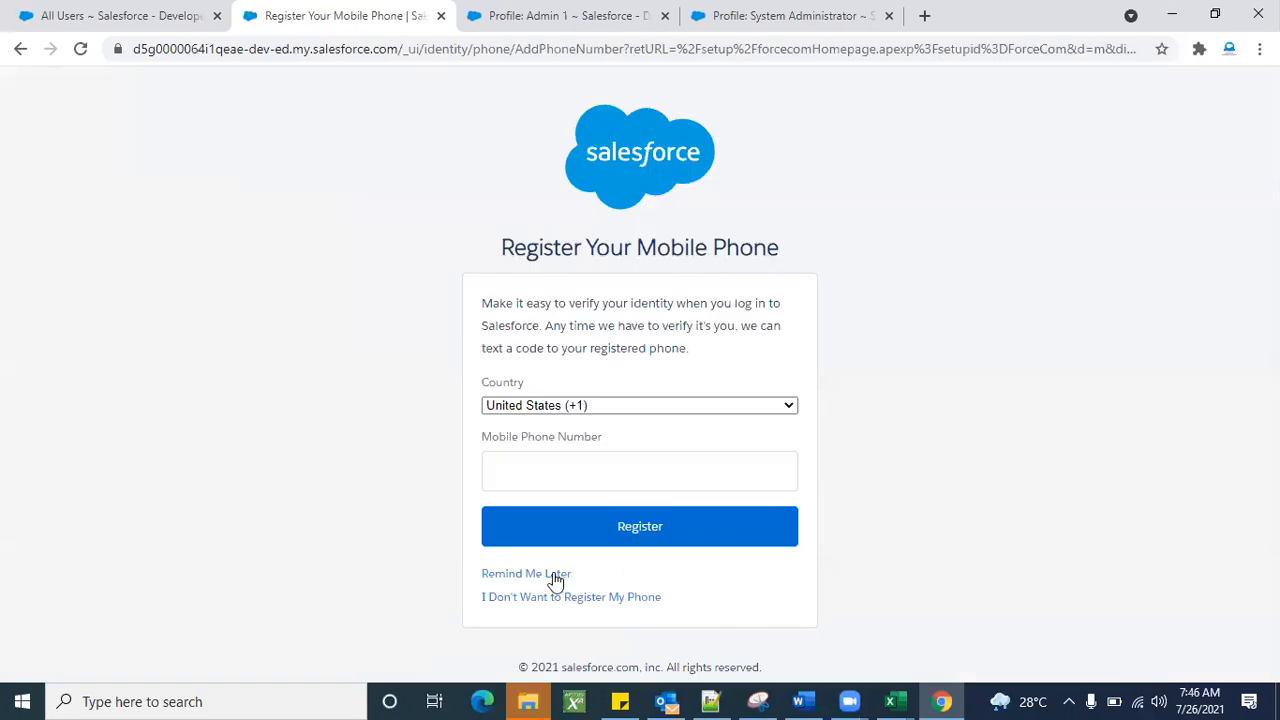
pyautogui.click(550, 576)
# Step: Reload the Admin 1 profile and open it for editing at its Custom Object Permissions
pyautogui.click(95, 10)
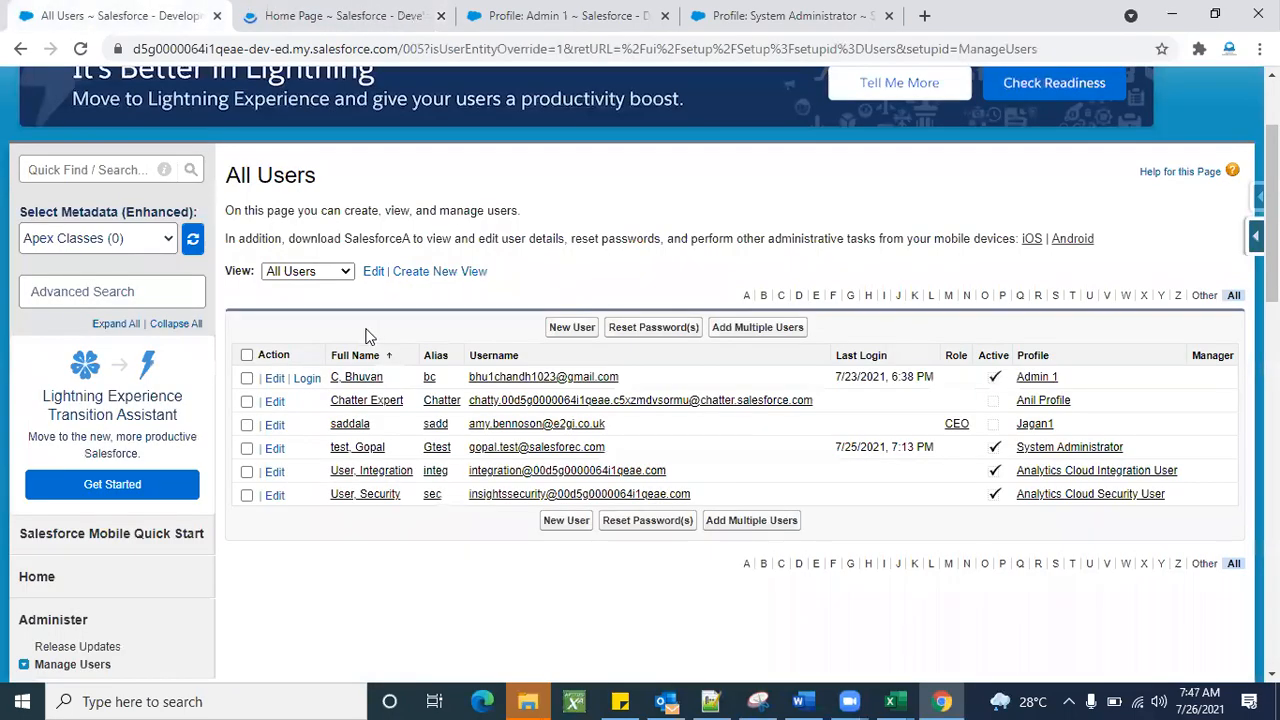
pyautogui.click(591, 12)
pyautogui.click(80, 52)
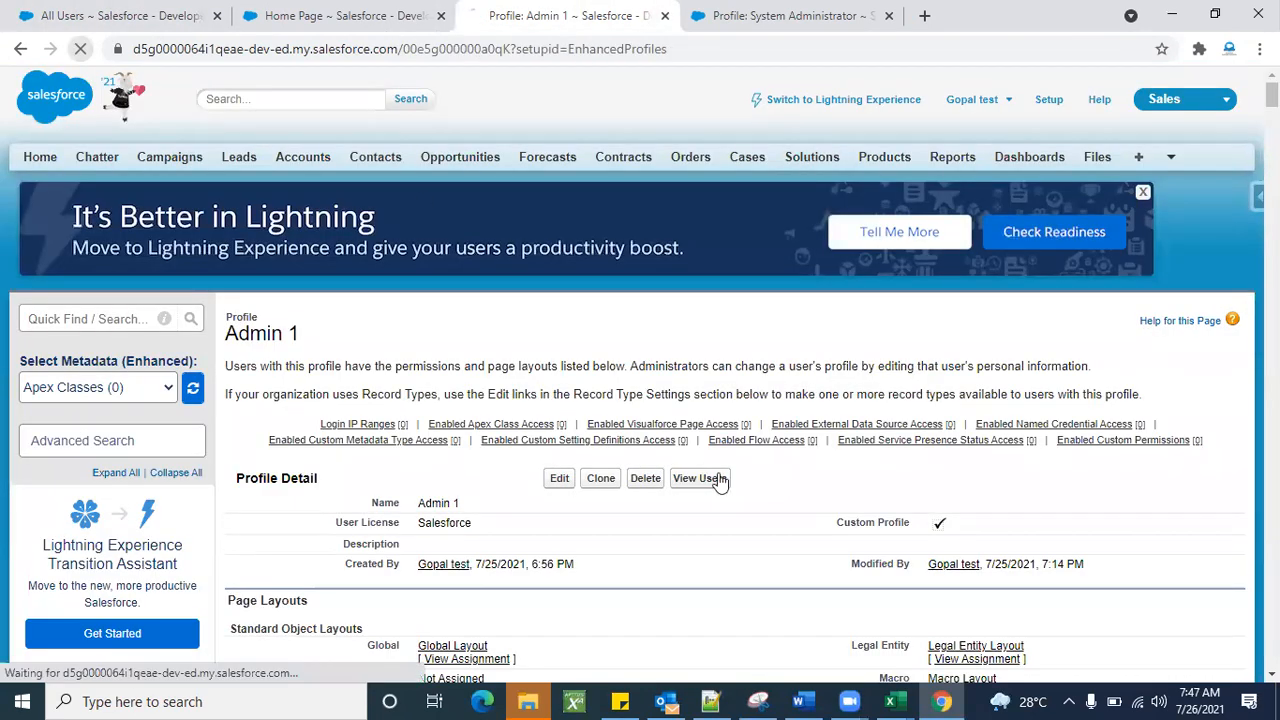
pyautogui.scroll(-3, 530, 577)
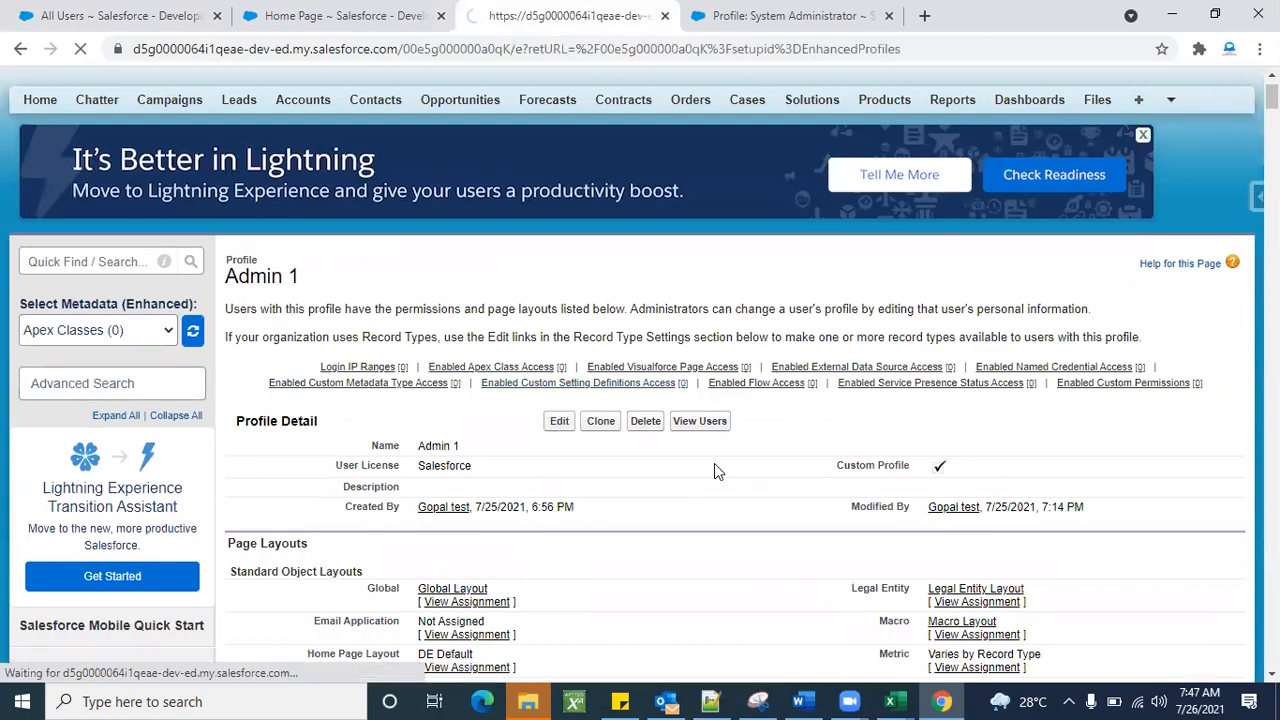
pyautogui.scroll(-20, 552, 477)
pyautogui.scroll(-20, 530, 546)
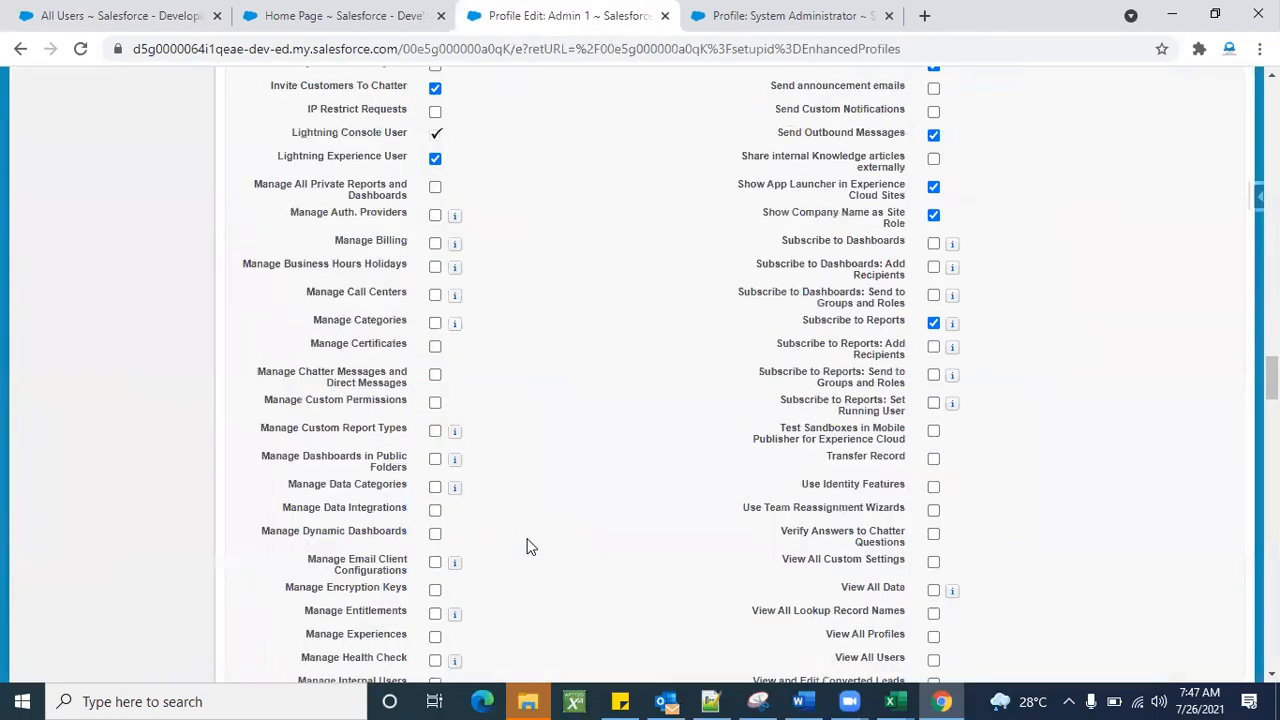
pyautogui.scroll(-2, 530, 546)
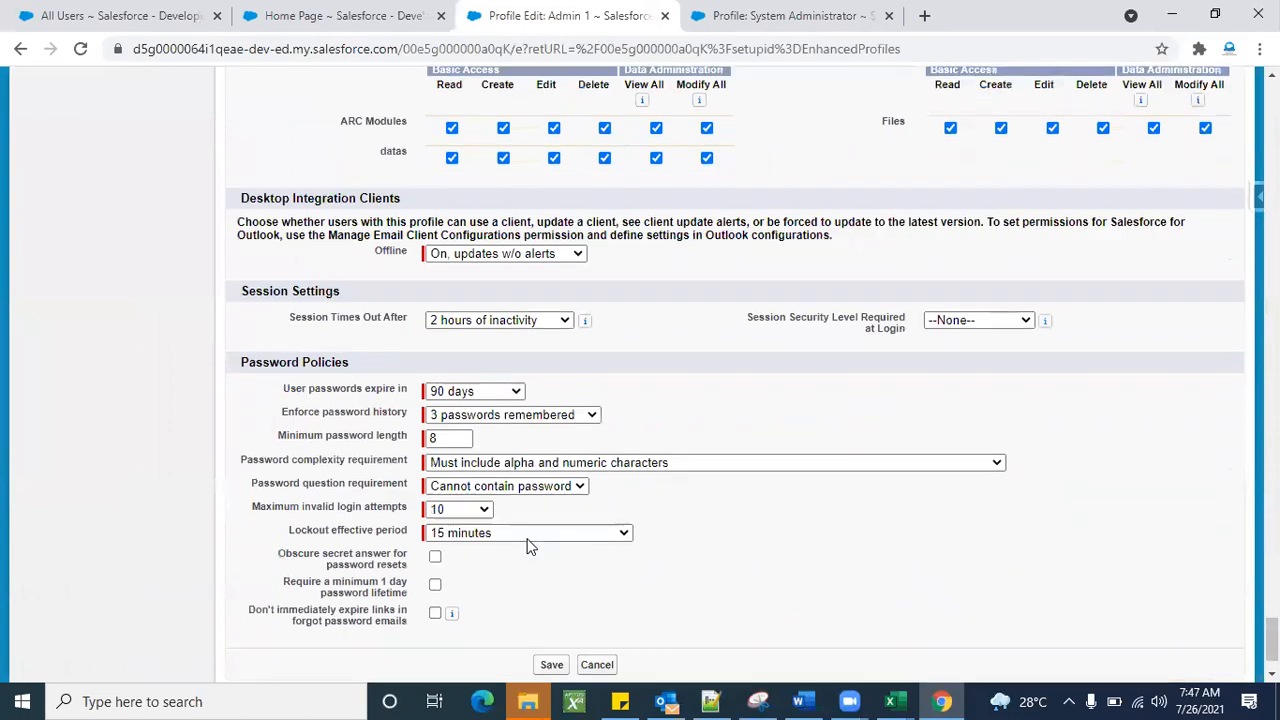
pyautogui.scroll(2, 530, 546)
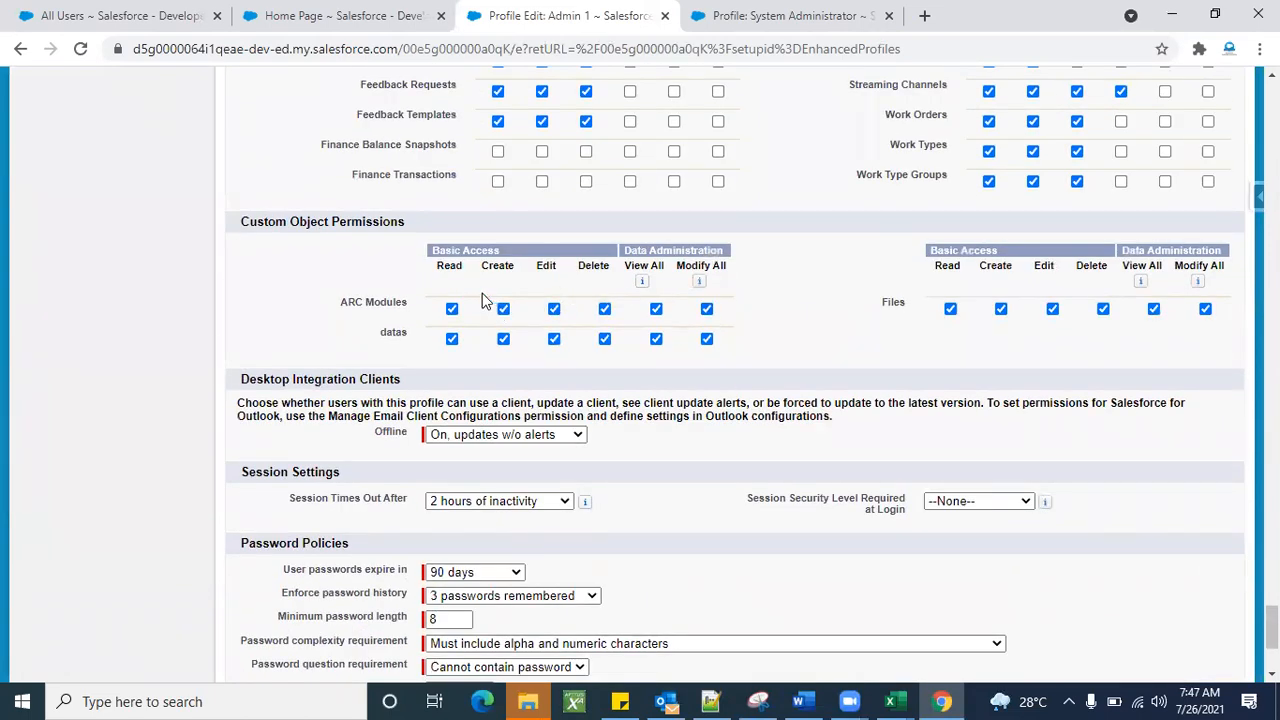
# Step: Remove the Create, Edit, Delete and Modify All permissions on ARC Modules, keeping Read and View All, and save the Admin 1 profile
pyautogui.click(504, 311)
pyautogui.click(554, 312)
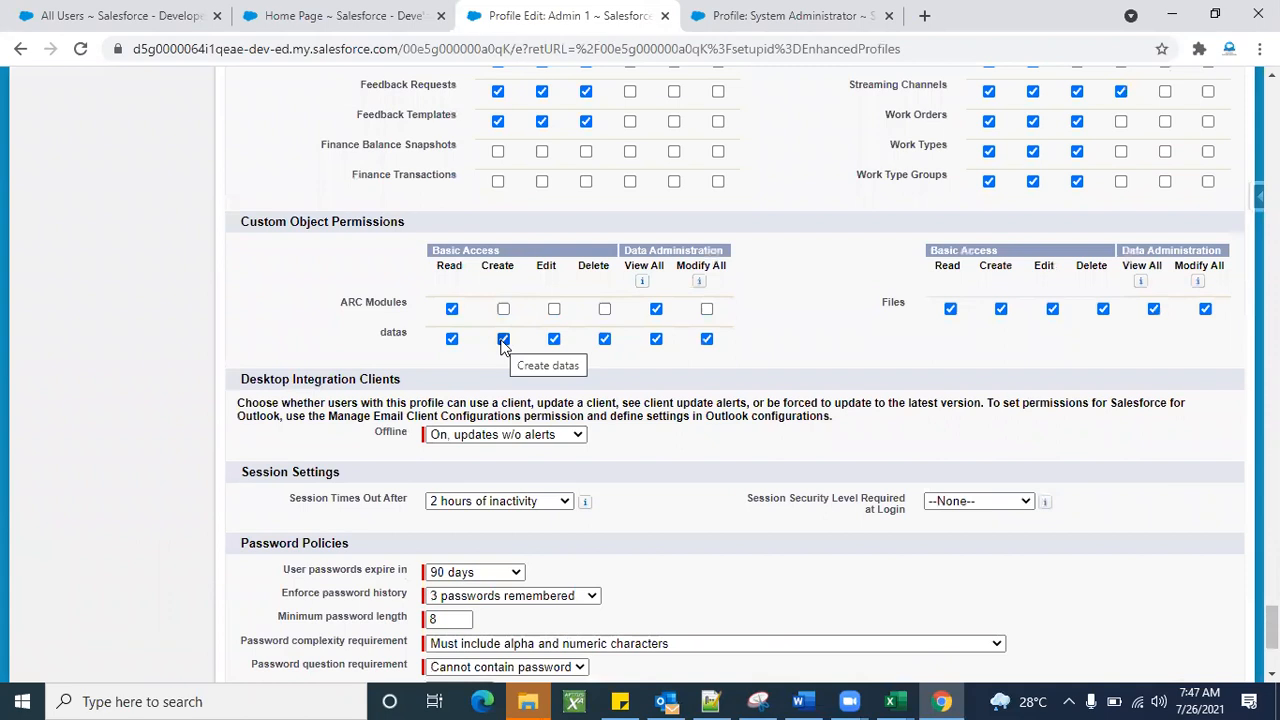
pyautogui.doubleClick(362, 309)
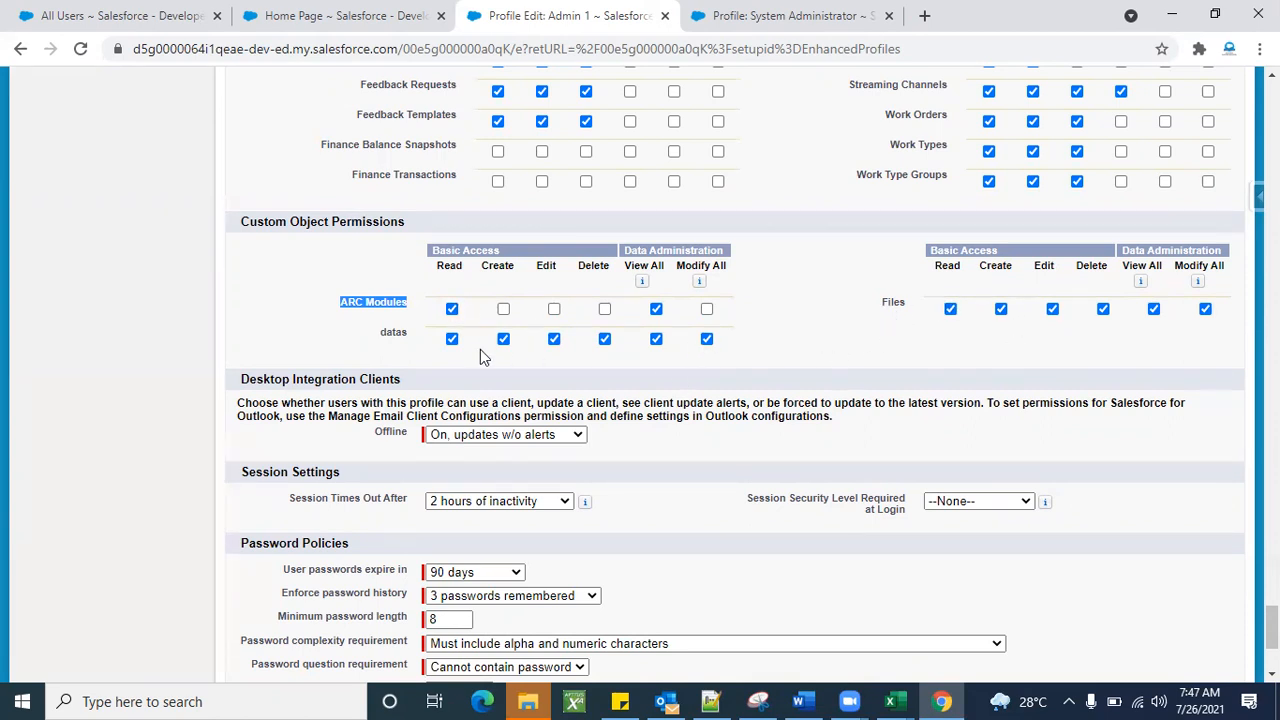
pyautogui.click(716, 490)
pyautogui.scroll(-3, 714, 489)
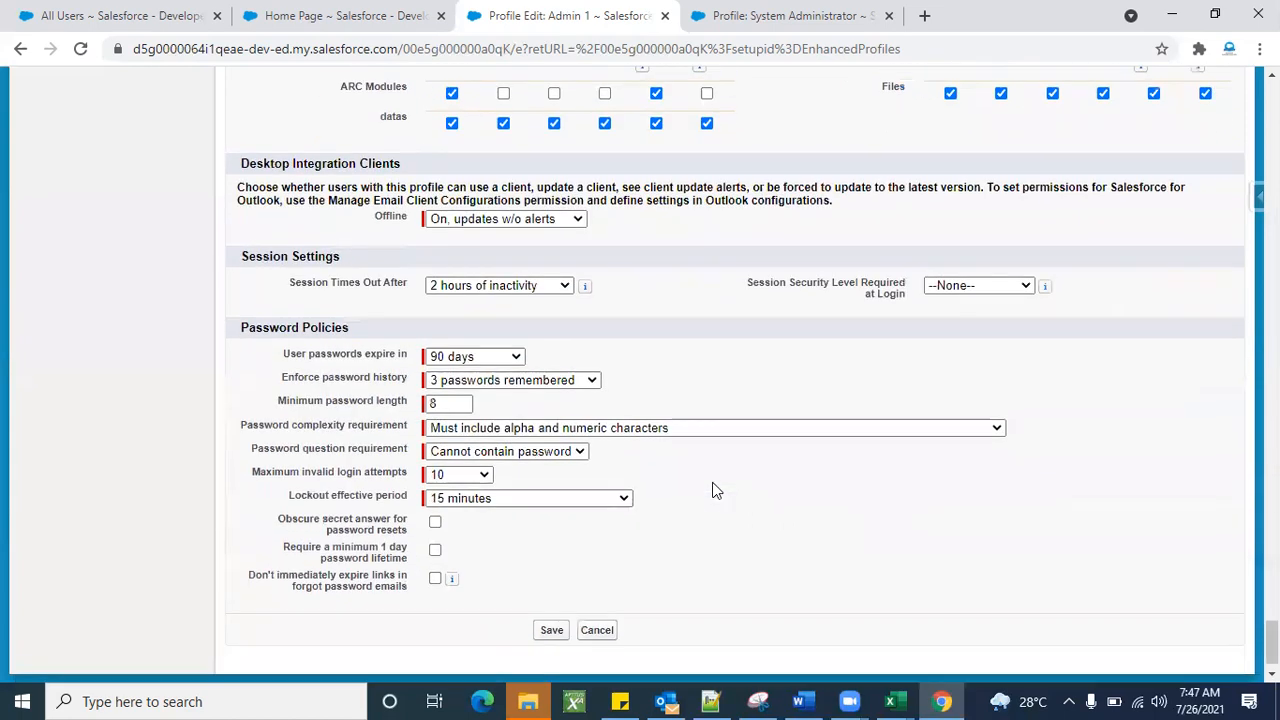
pyautogui.click(552, 628)
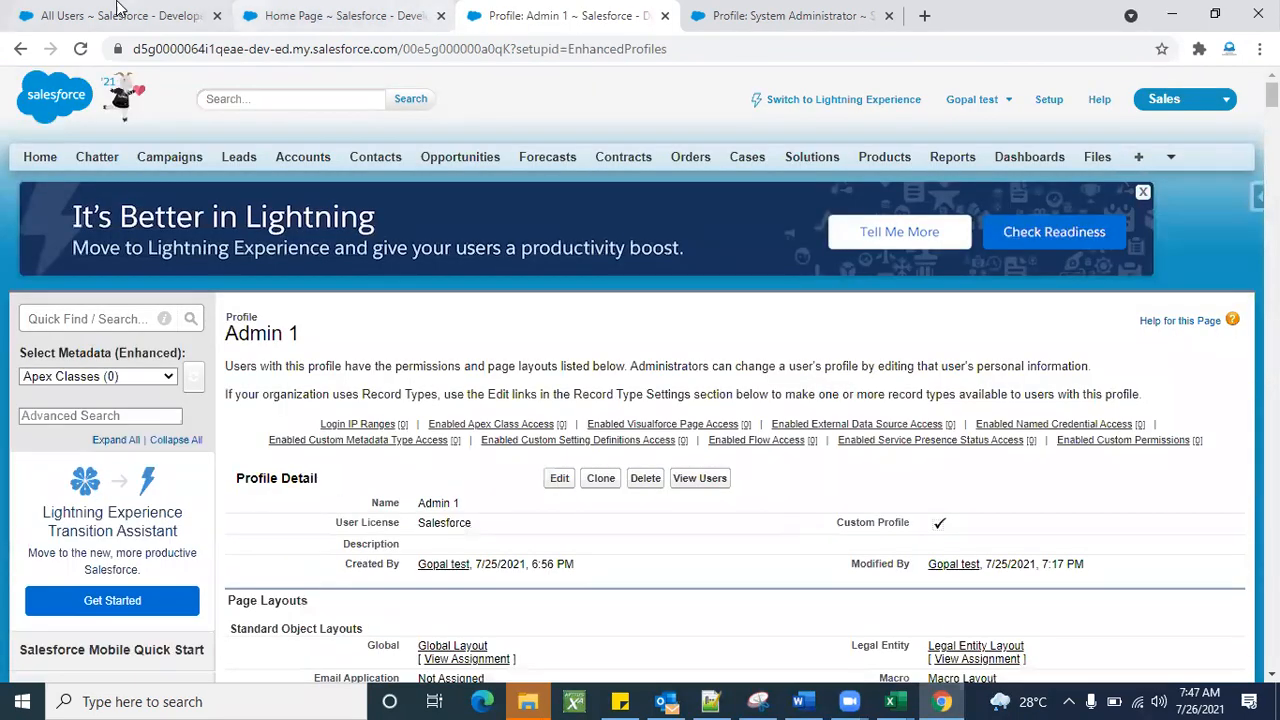
# Step: Log in as the user assigned to Admin 1, list all ARC Modules records and open F-0000 to check the available actions
pyautogui.click(115, 10)
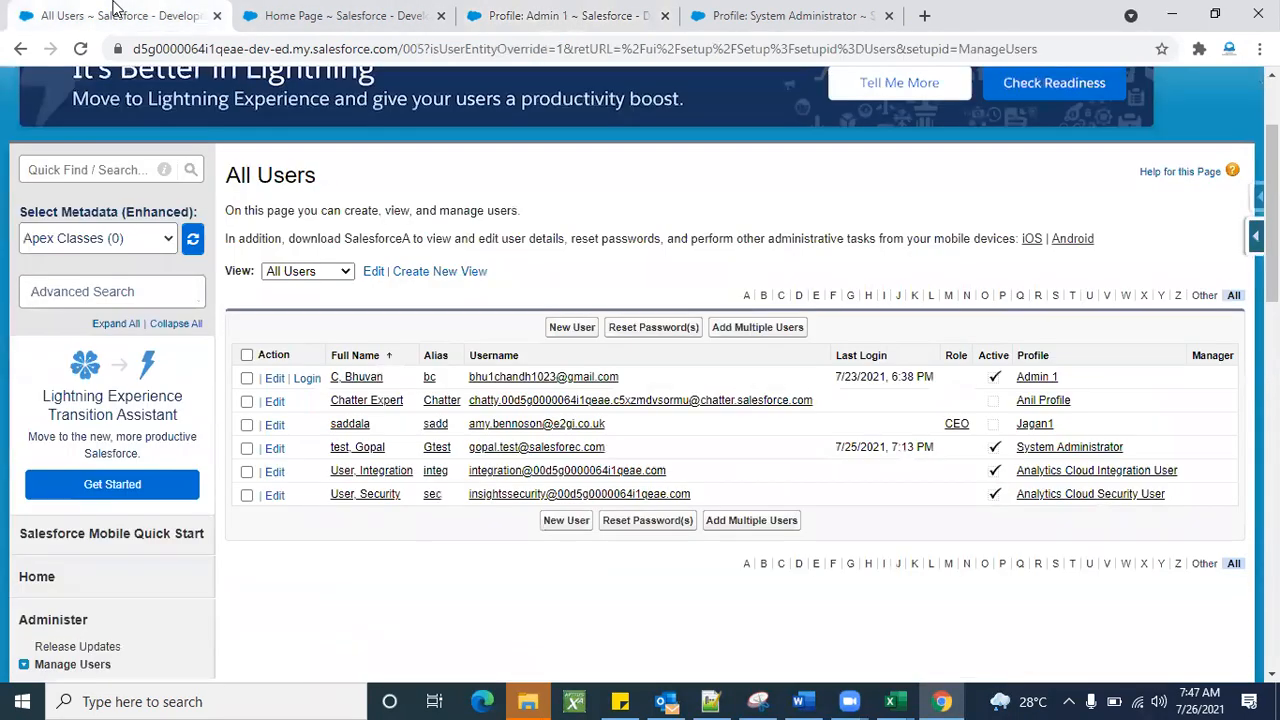
pyautogui.click(298, 378)
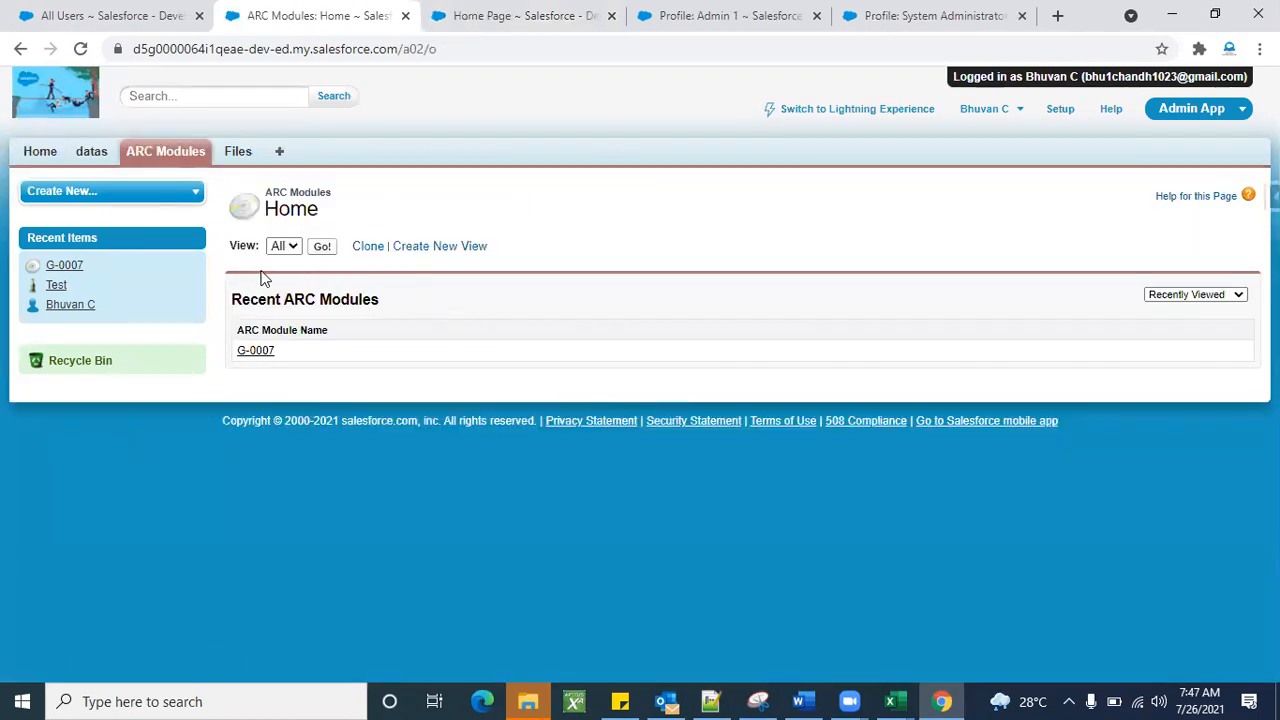
pyautogui.click(322, 249)
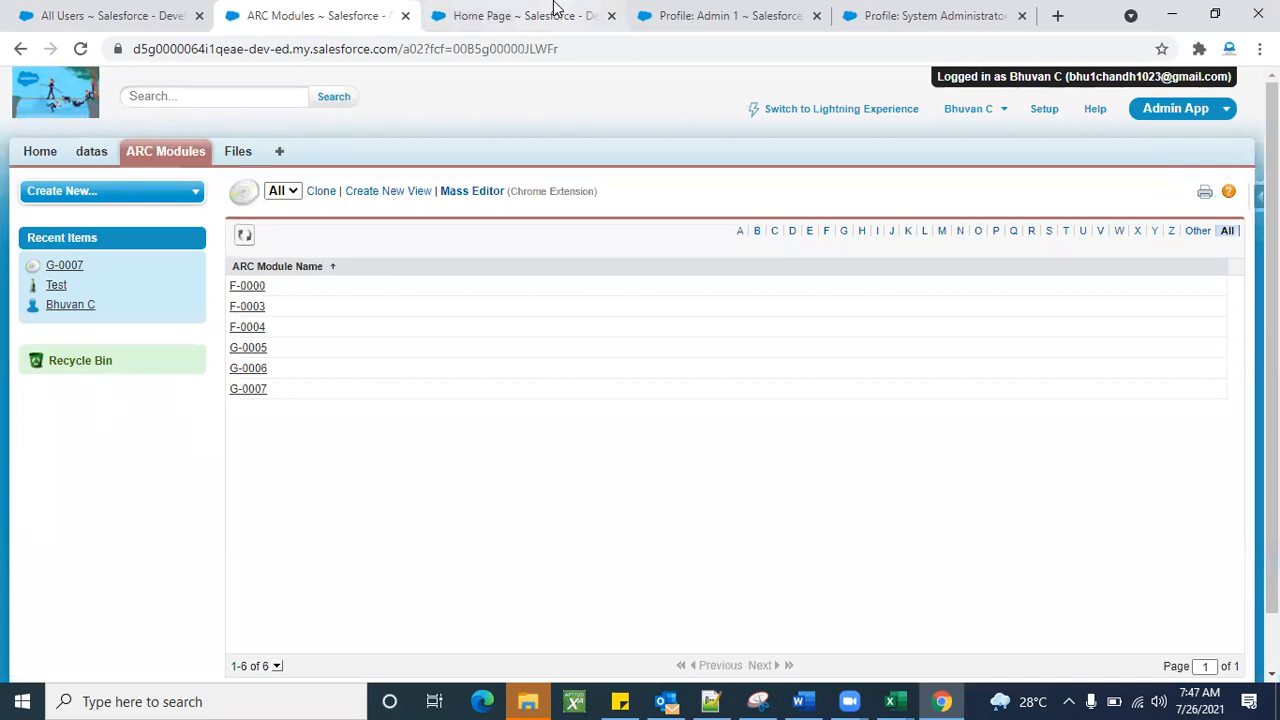
pyautogui.click(680, 12)
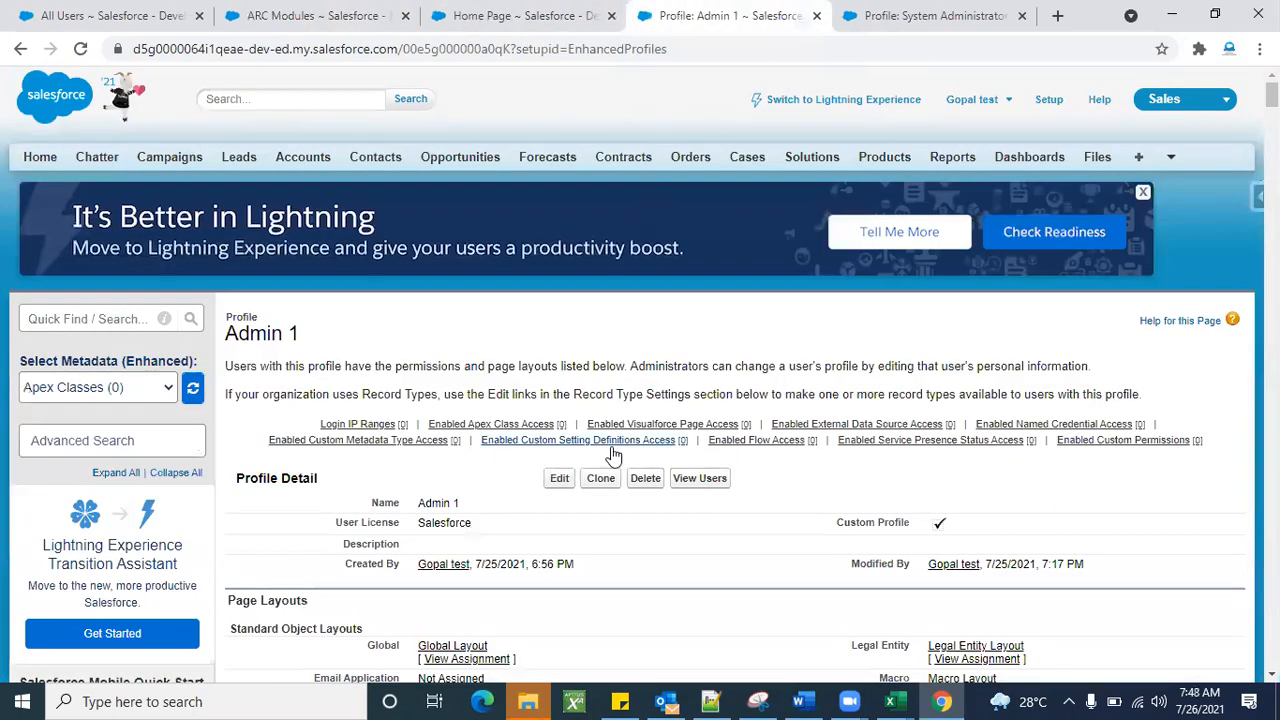
pyautogui.click(323, 12)
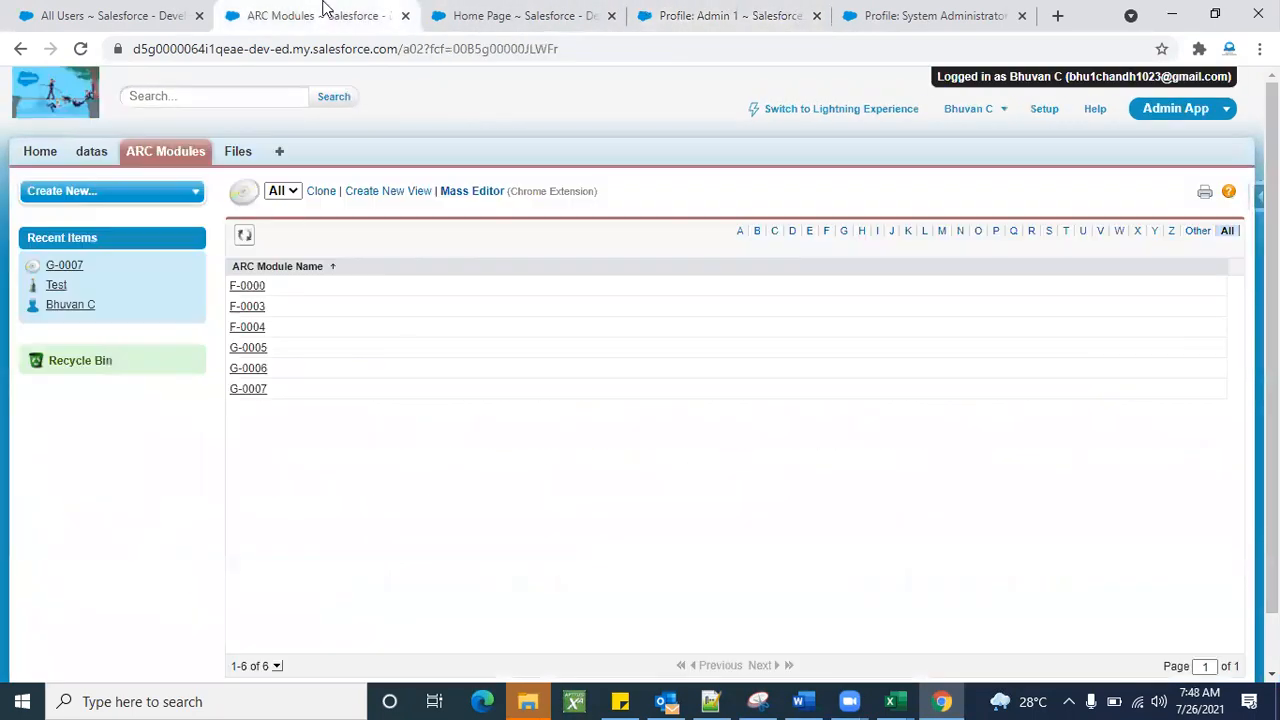
pyautogui.click(252, 289)
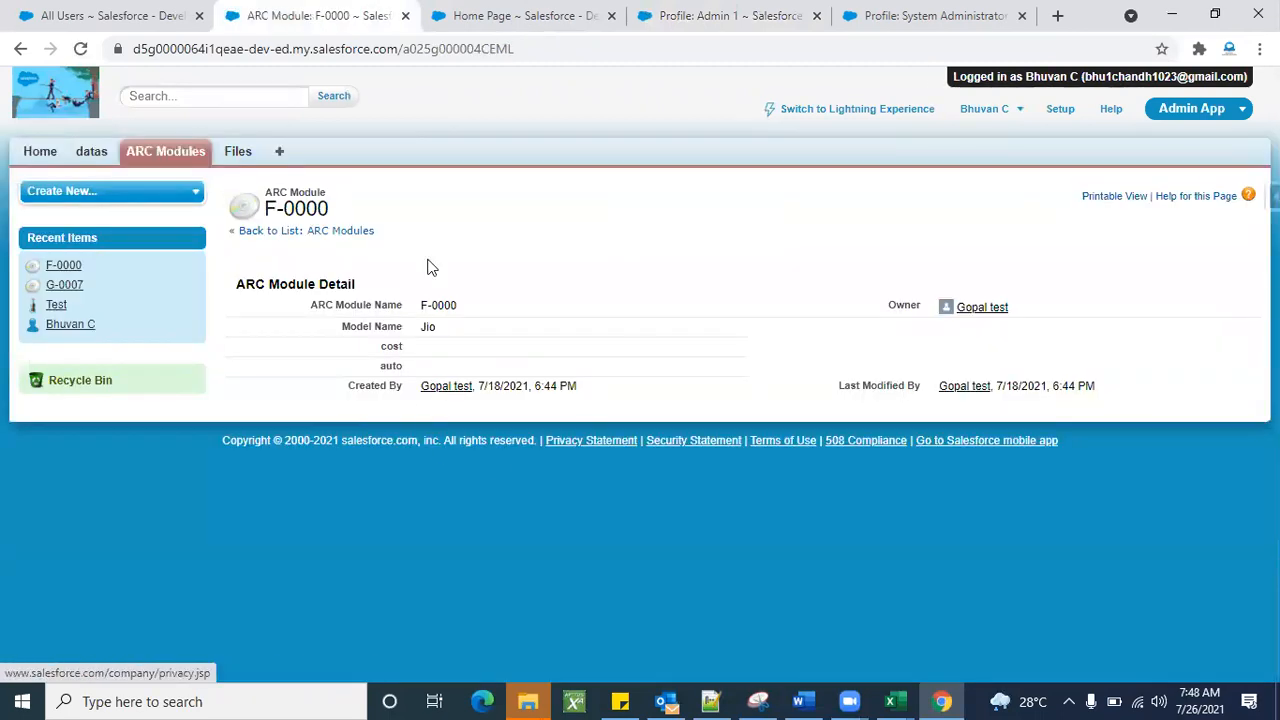
# Step: List all datas records and open the count check record to compare its available actions
pyautogui.click(97, 160)
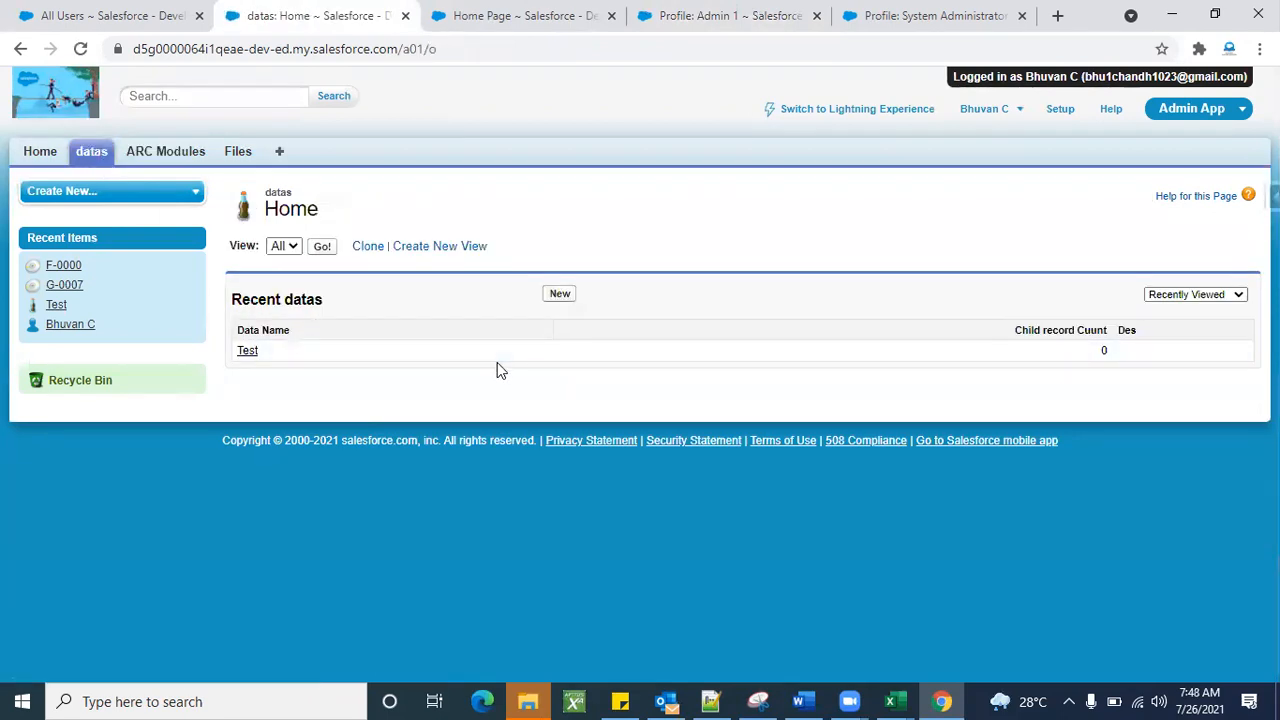
pyautogui.click(324, 247)
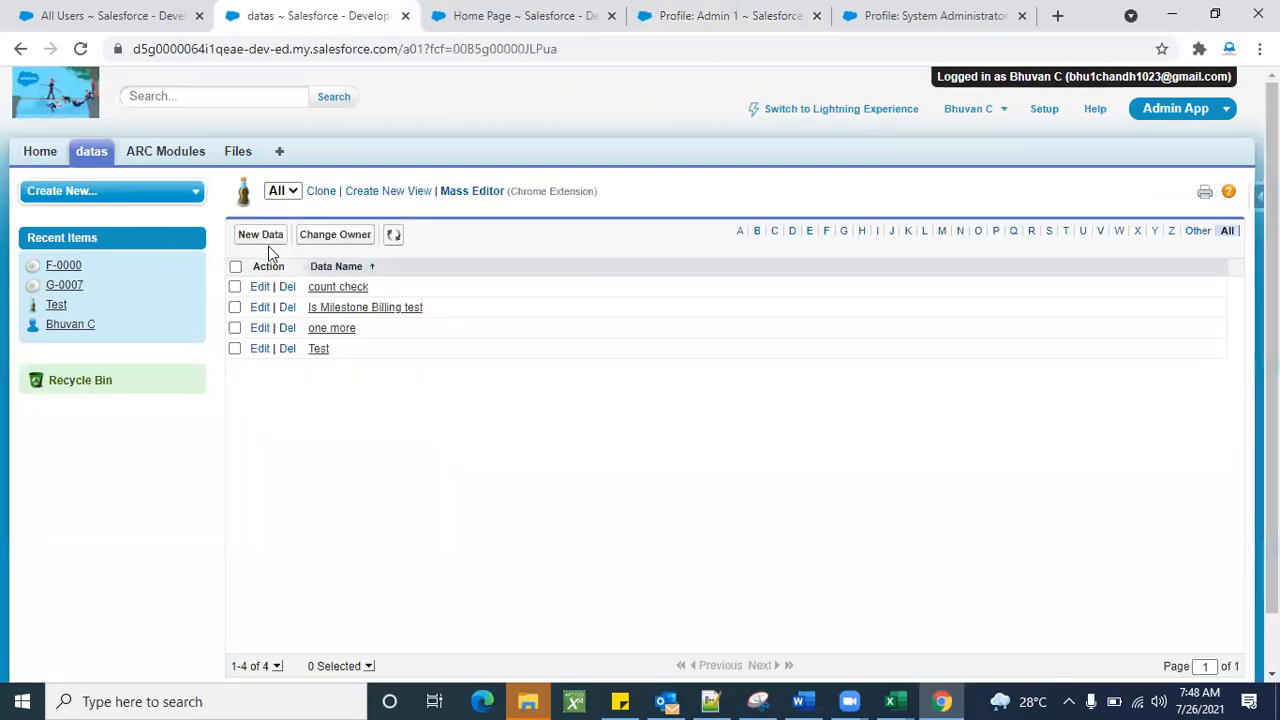
pyautogui.click(335, 288)
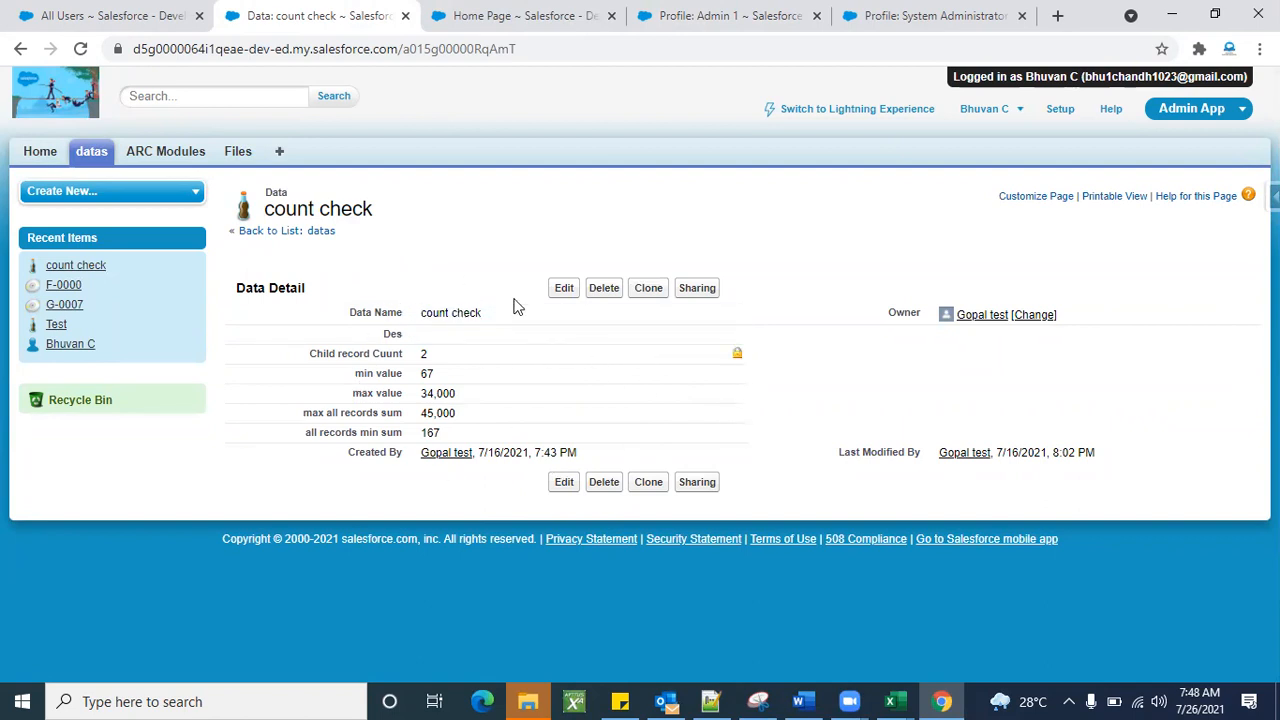
# Step: List all ARC Modules records again and reopen F-0000 to review its read-only access
pyautogui.click(175, 158)
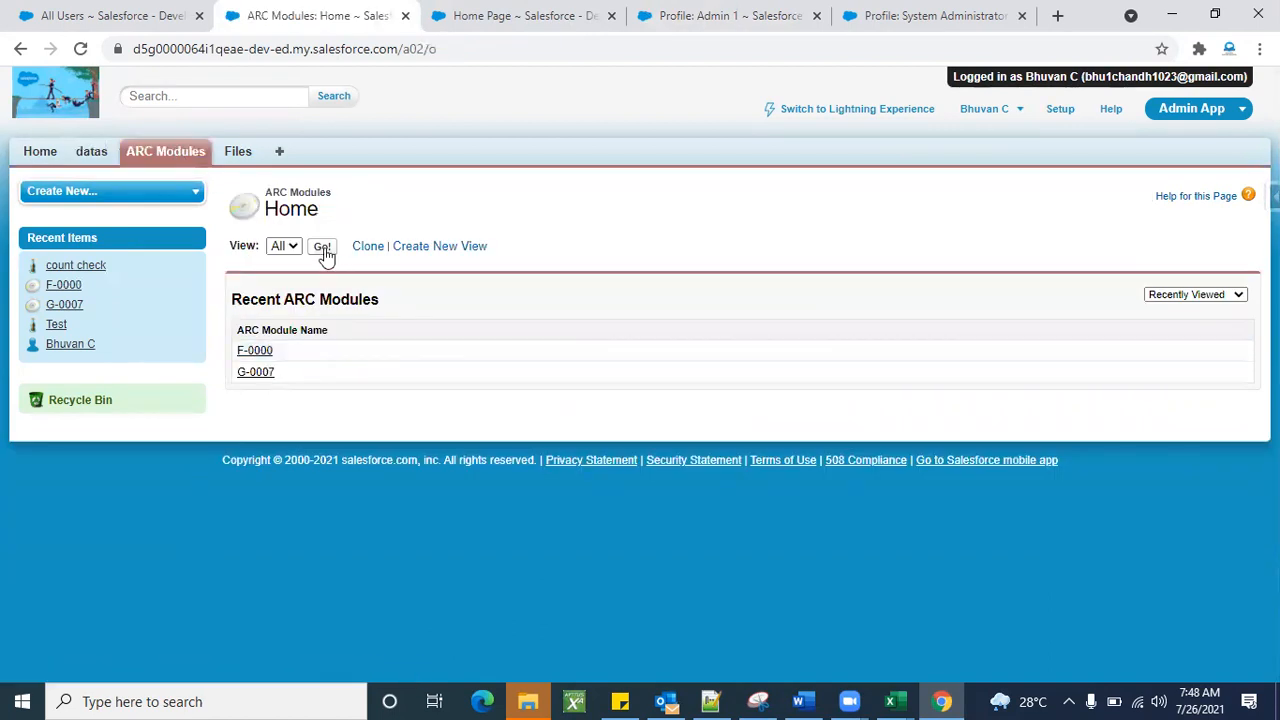
pyautogui.click(323, 248)
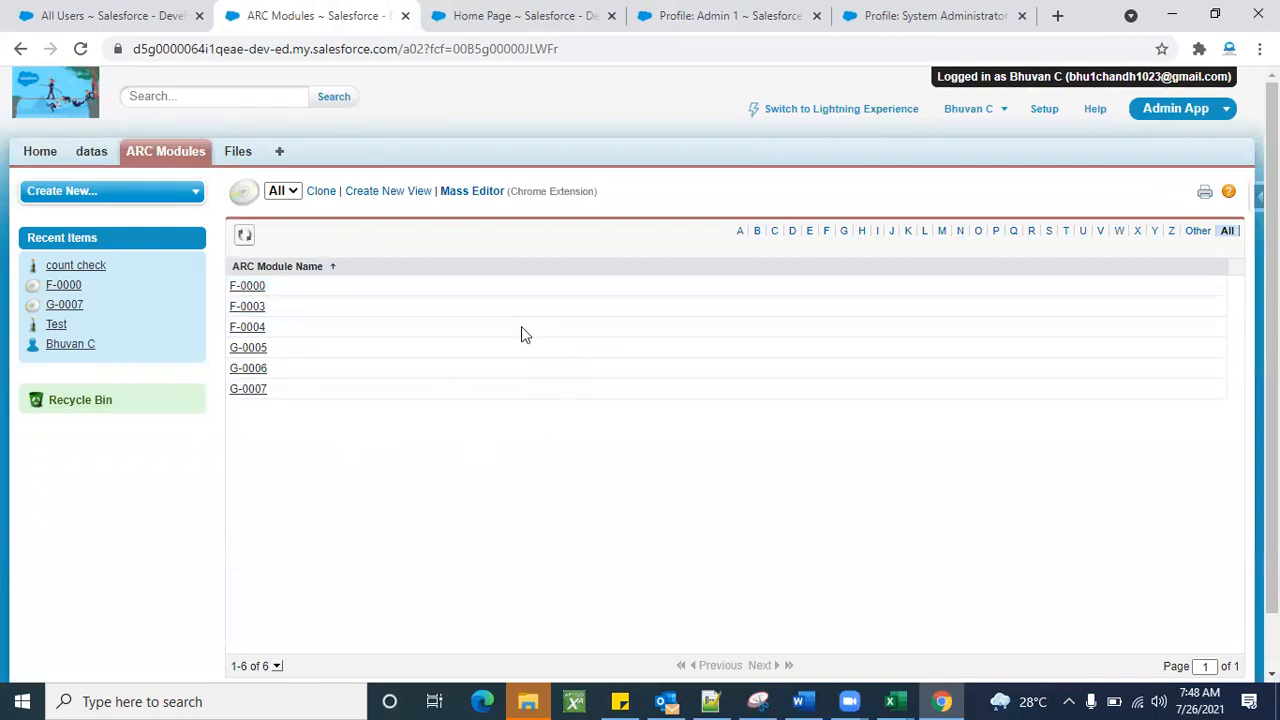
pyautogui.click(258, 287)
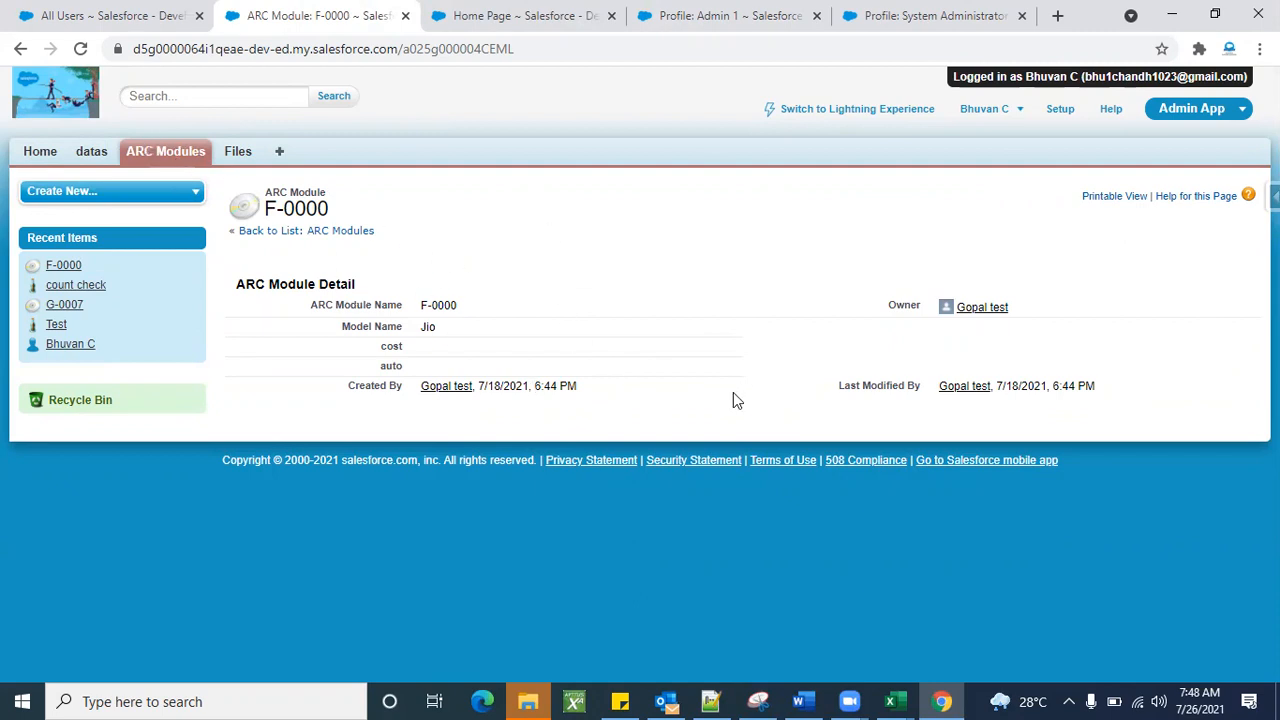
# Step: Log out of the assigned user's session and log back in with the saved administrator username and account password, postponing mobile phone registration
pyautogui.click(1000, 112)
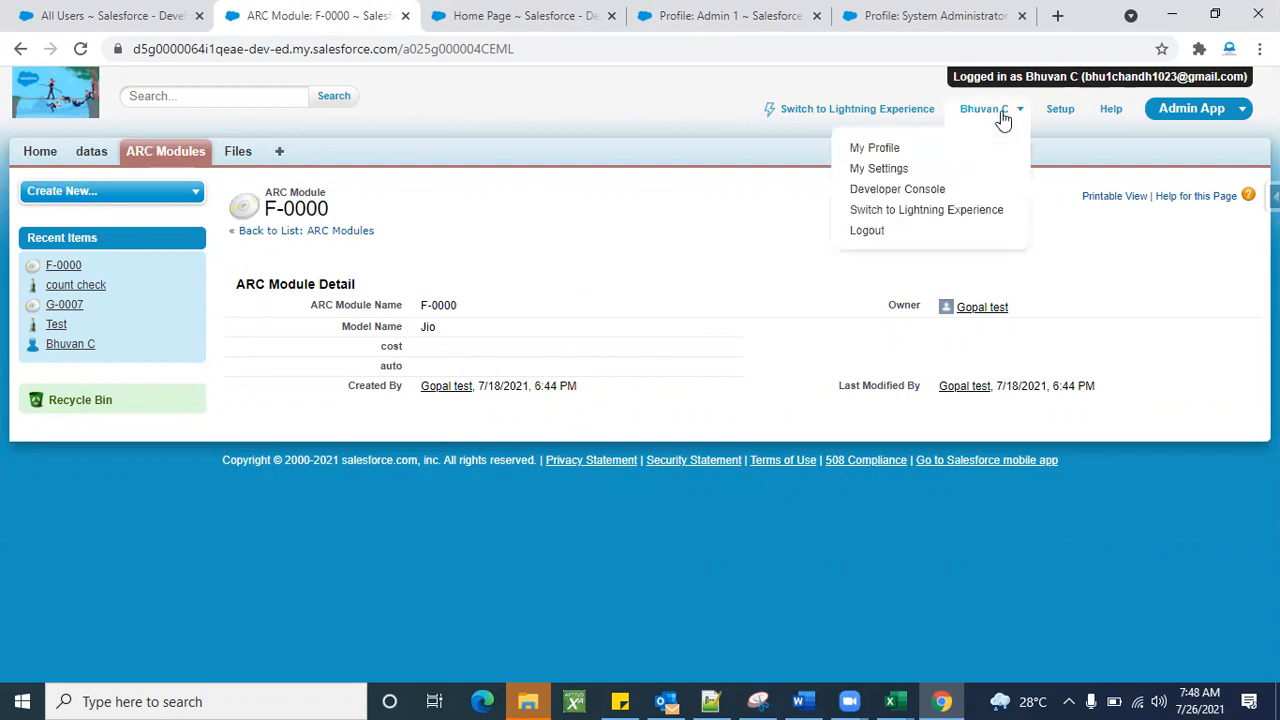
pyautogui.click(868, 231)
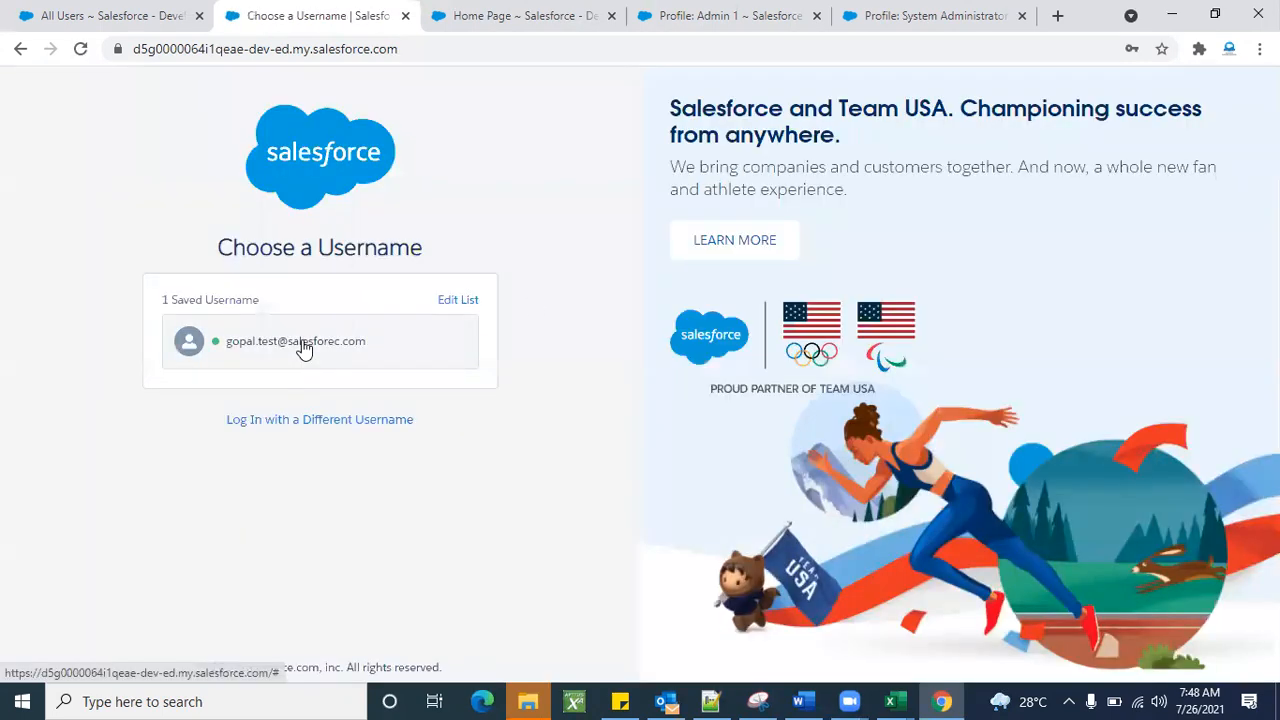
pyautogui.click(306, 345)
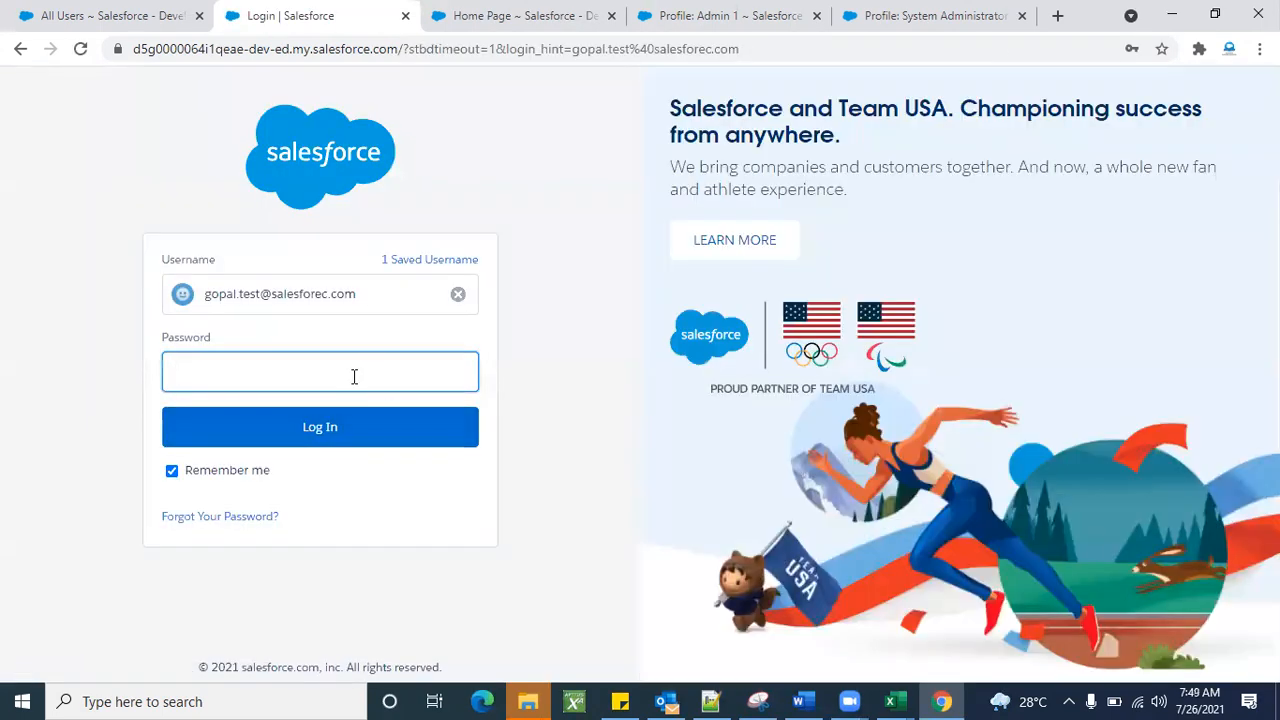
pyautogui.click(354, 375)
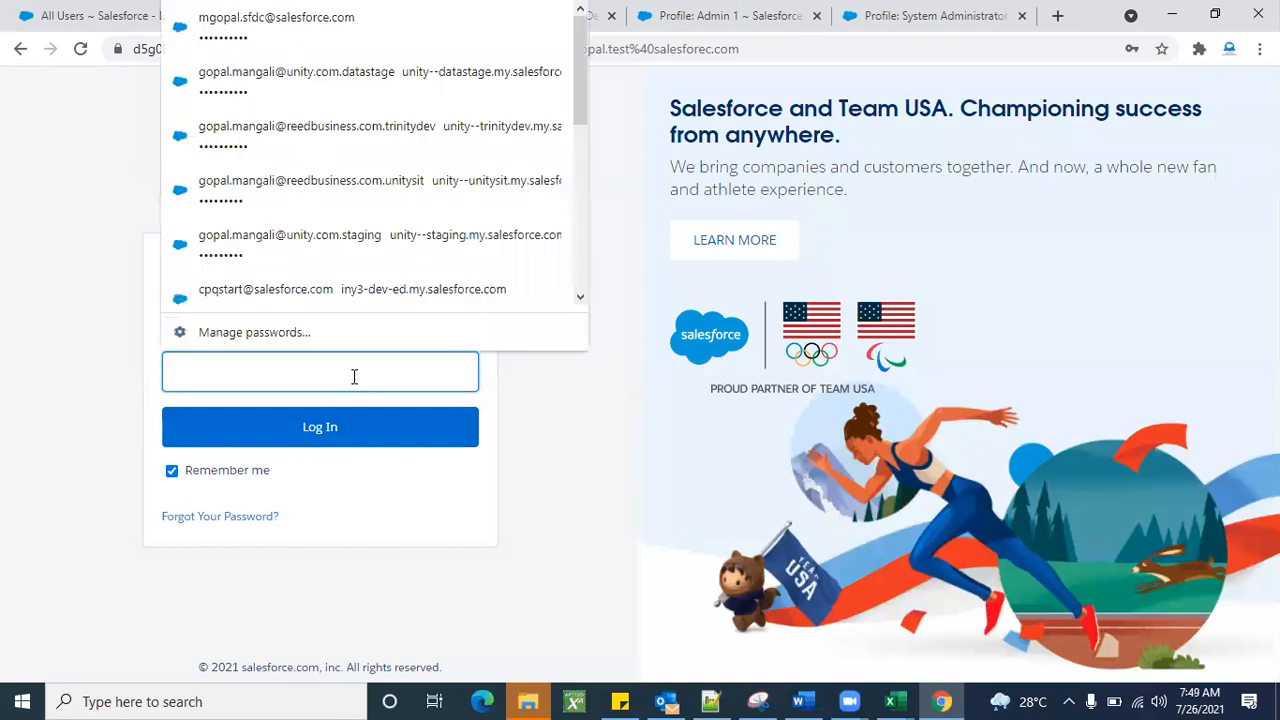
pyautogui.write('*******')
pyautogui.click(340, 425)
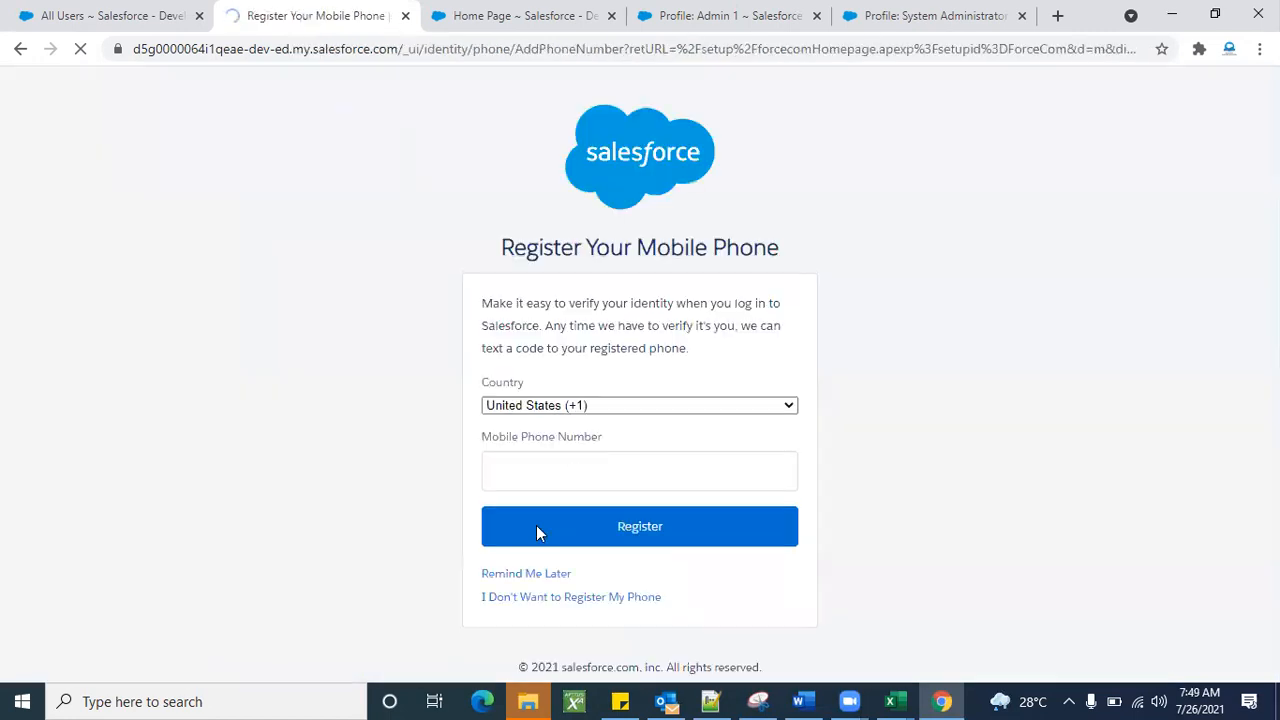
pyautogui.click(527, 582)
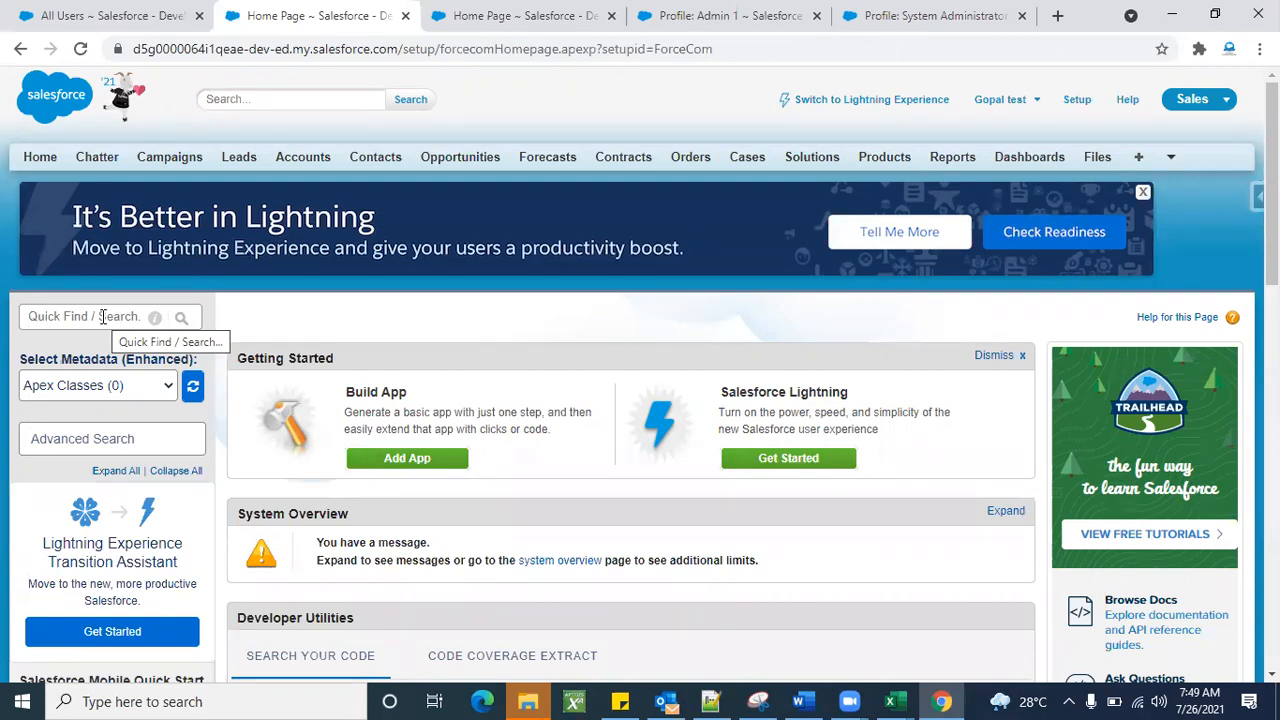
# Step: Edit the Admin 1 profile to grant Create, Edit, Delete and Modify All on ARC Modules, and save the profile
pyautogui.click(735, 14)
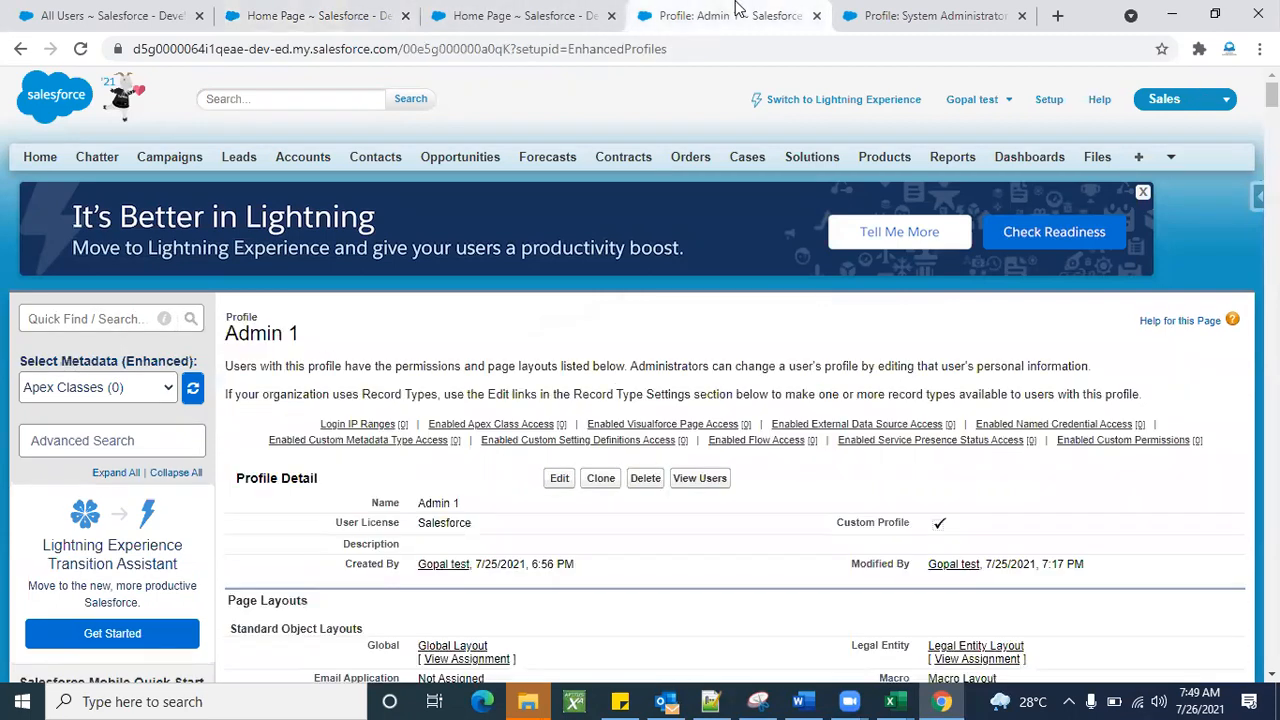
pyautogui.click(80, 49)
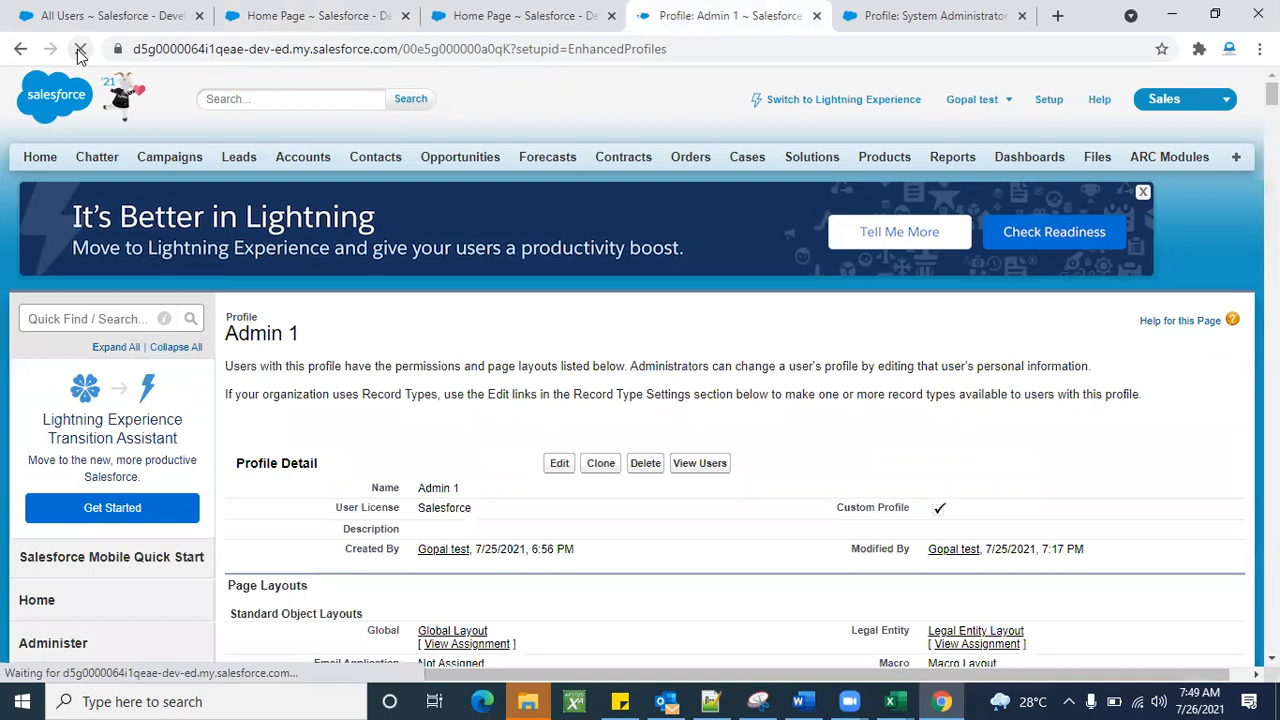
pyautogui.click(559, 479)
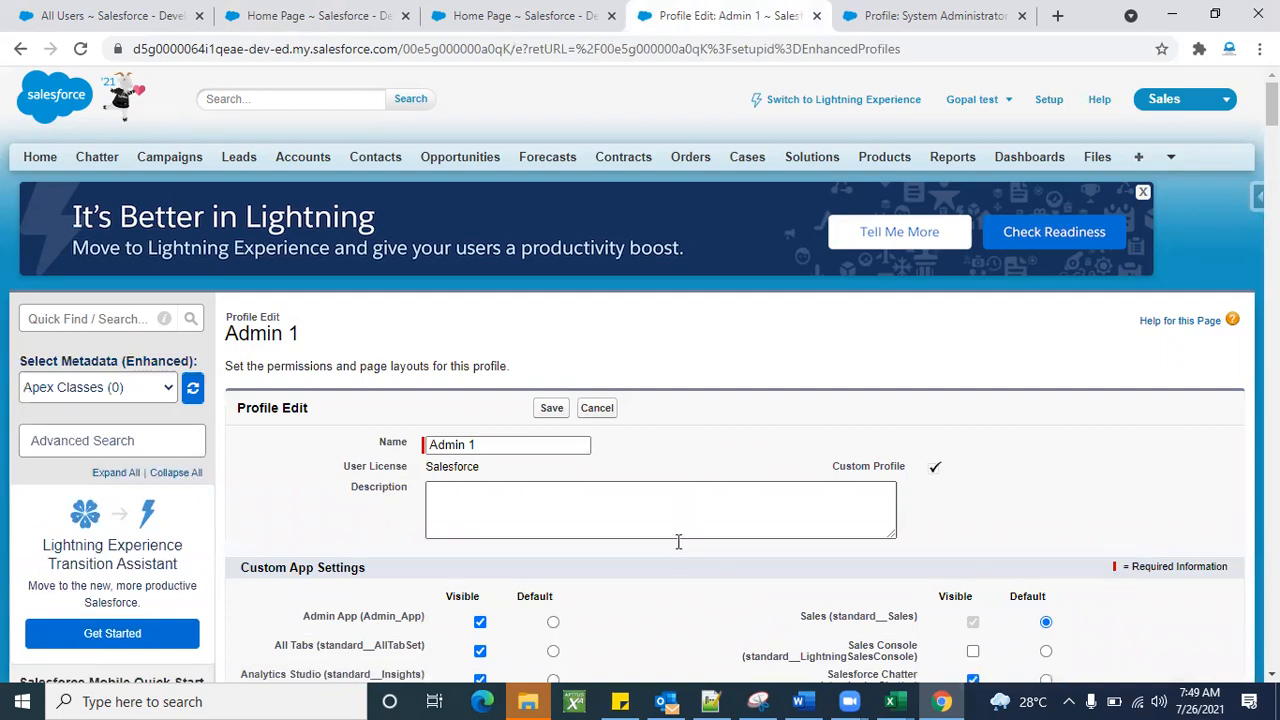
pyautogui.scroll(-20, 675, 568)
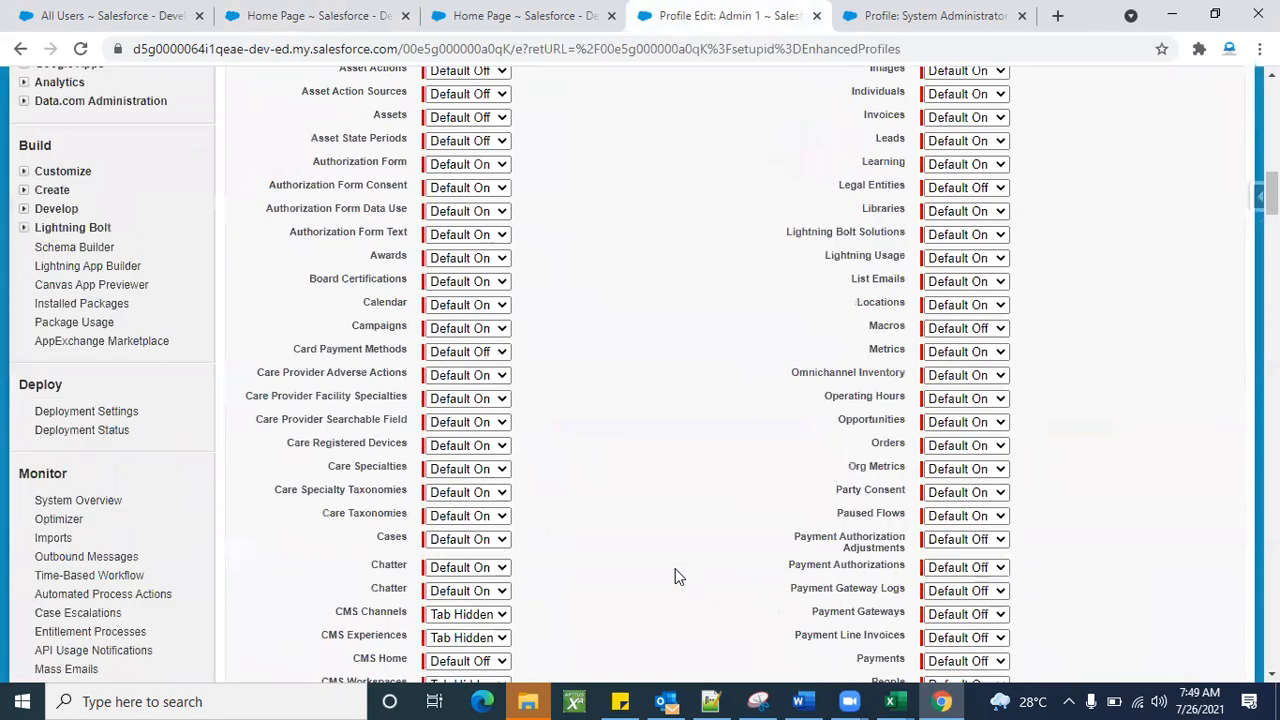
pyautogui.scroll(-20, 675, 570)
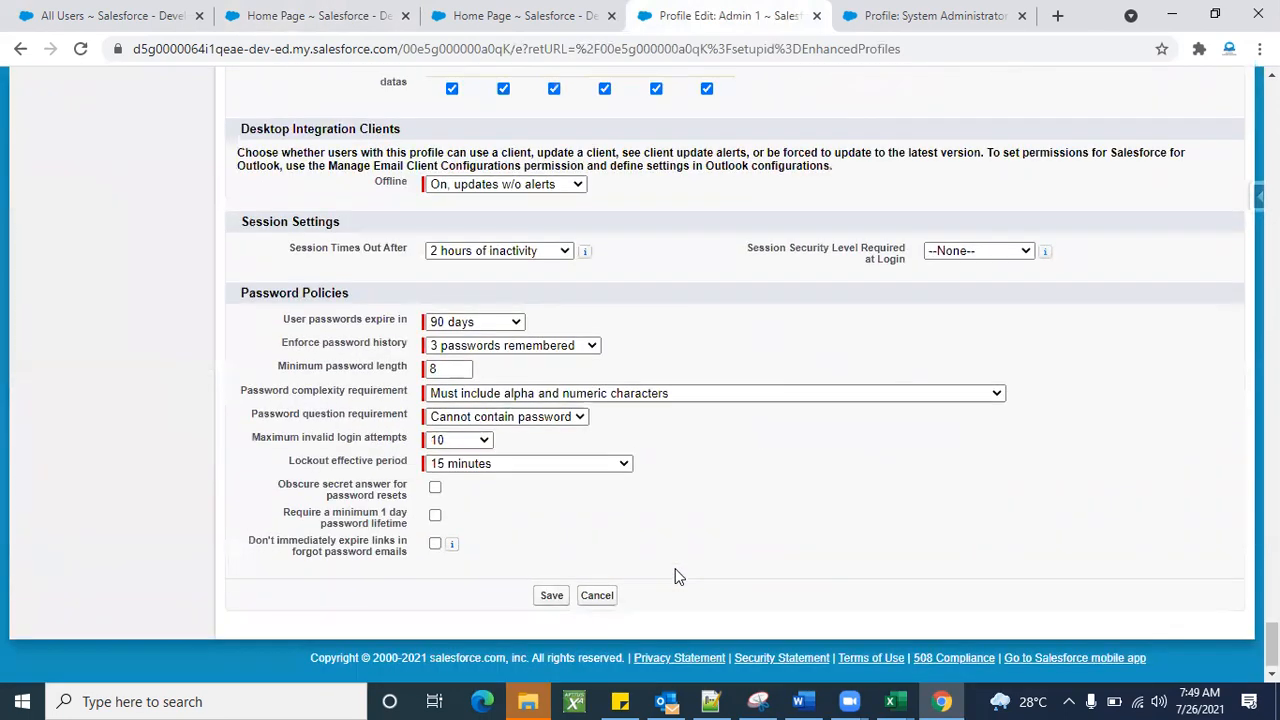
pyautogui.scroll(3, 677, 577)
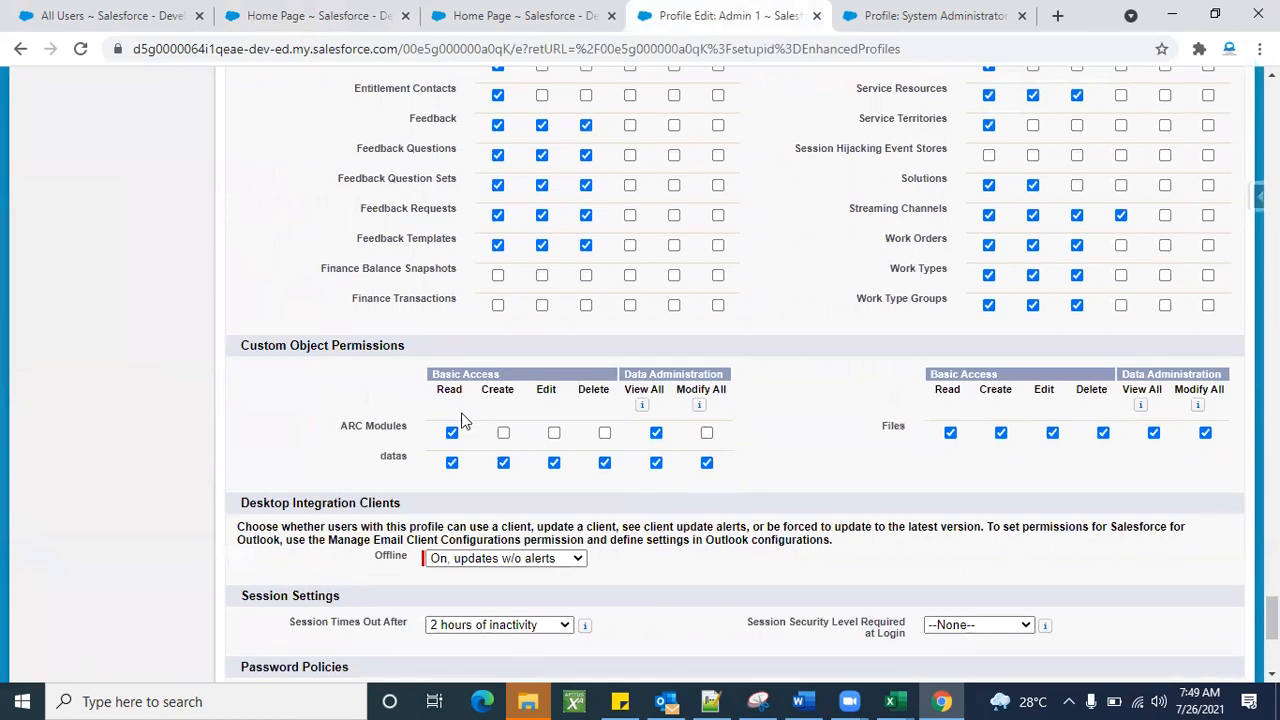
pyautogui.click(505, 436)
pyautogui.click(556, 437)
pyautogui.click(604, 434)
pyautogui.click(708, 436)
pyautogui.scroll(-4, 736, 526)
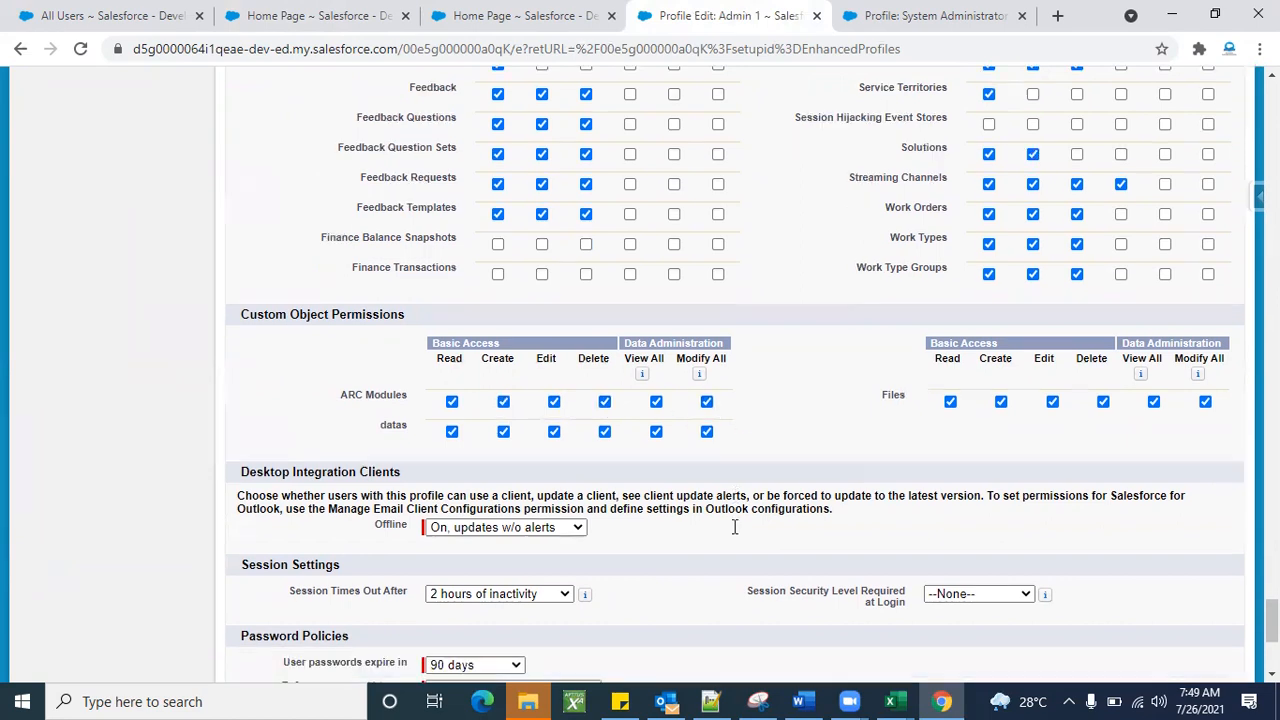
pyautogui.click(552, 592)
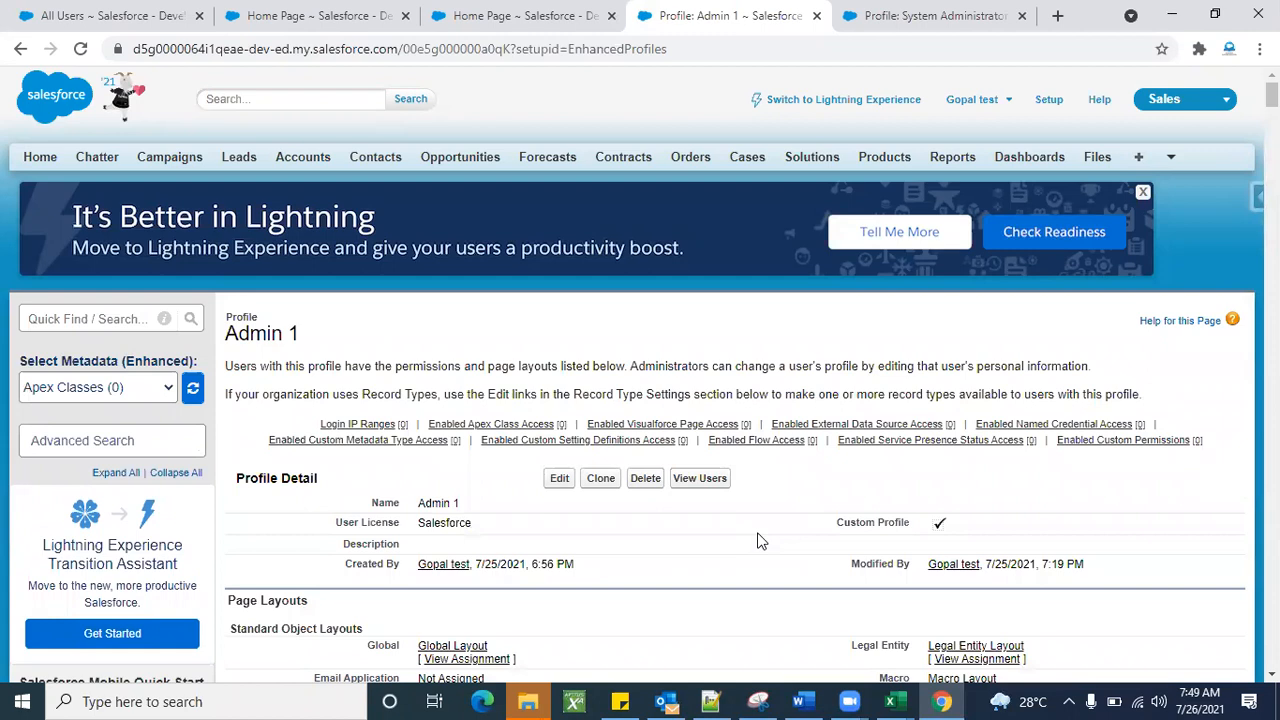
# Step: Log in as the user assigned to Admin 1 from the All Users list and open ARC Modules record F-0000
pyautogui.click(306, 12)
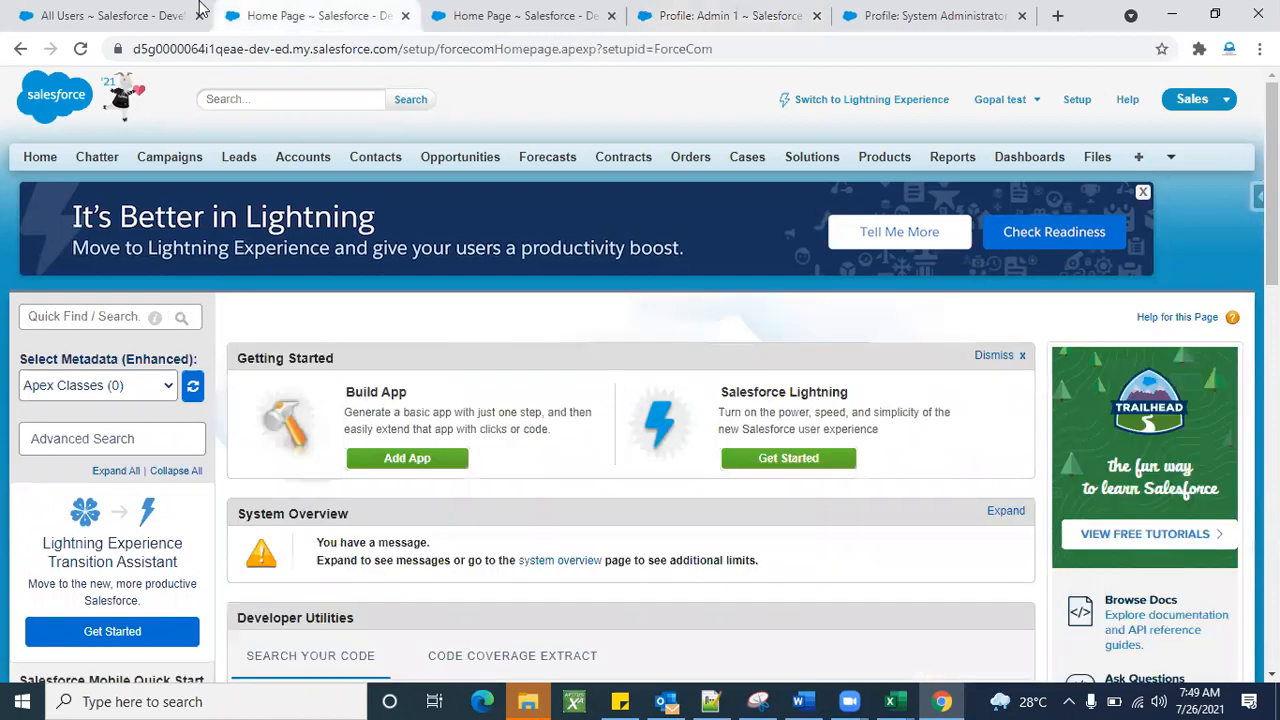
pyautogui.click(117, 8)
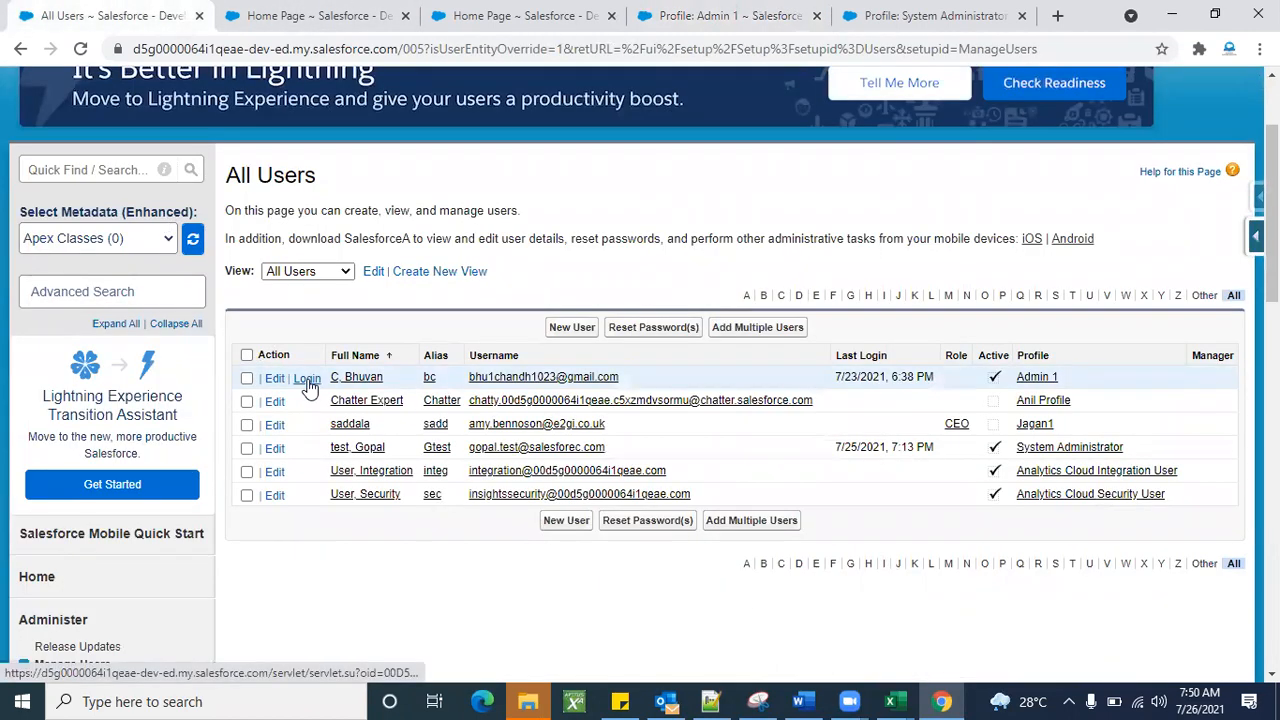
pyautogui.click(305, 373)
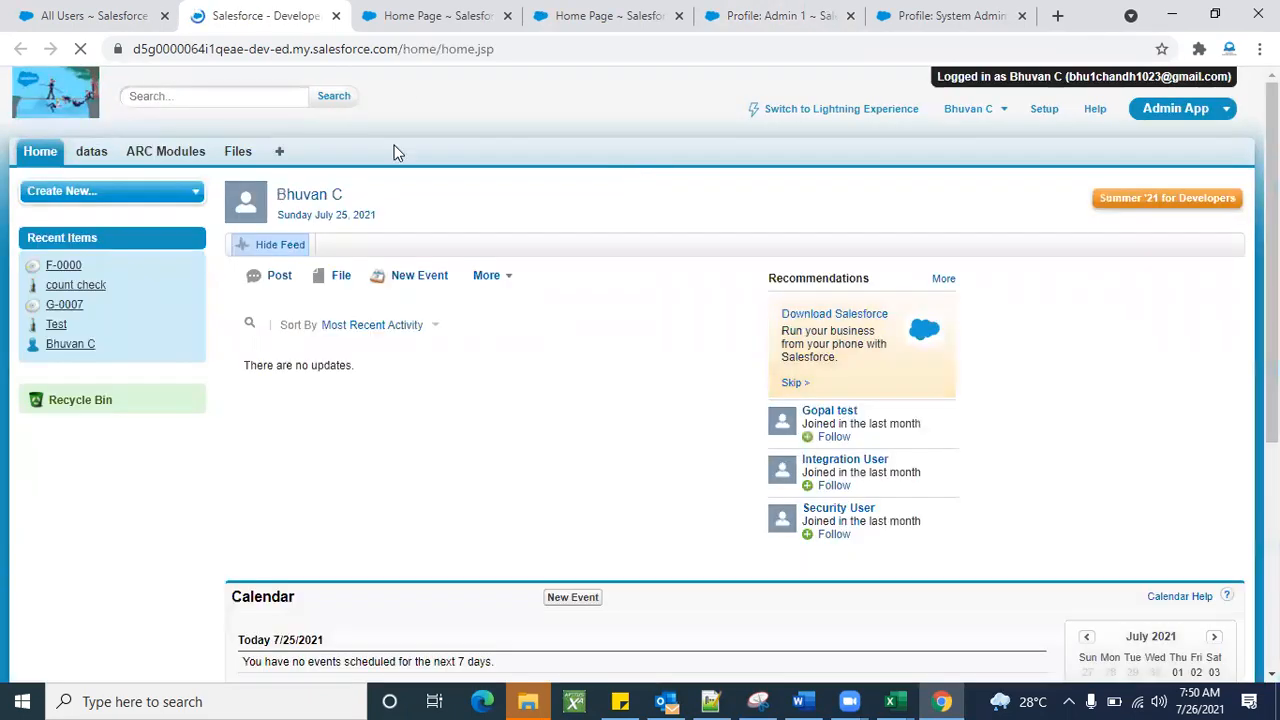
pyautogui.click(155, 153)
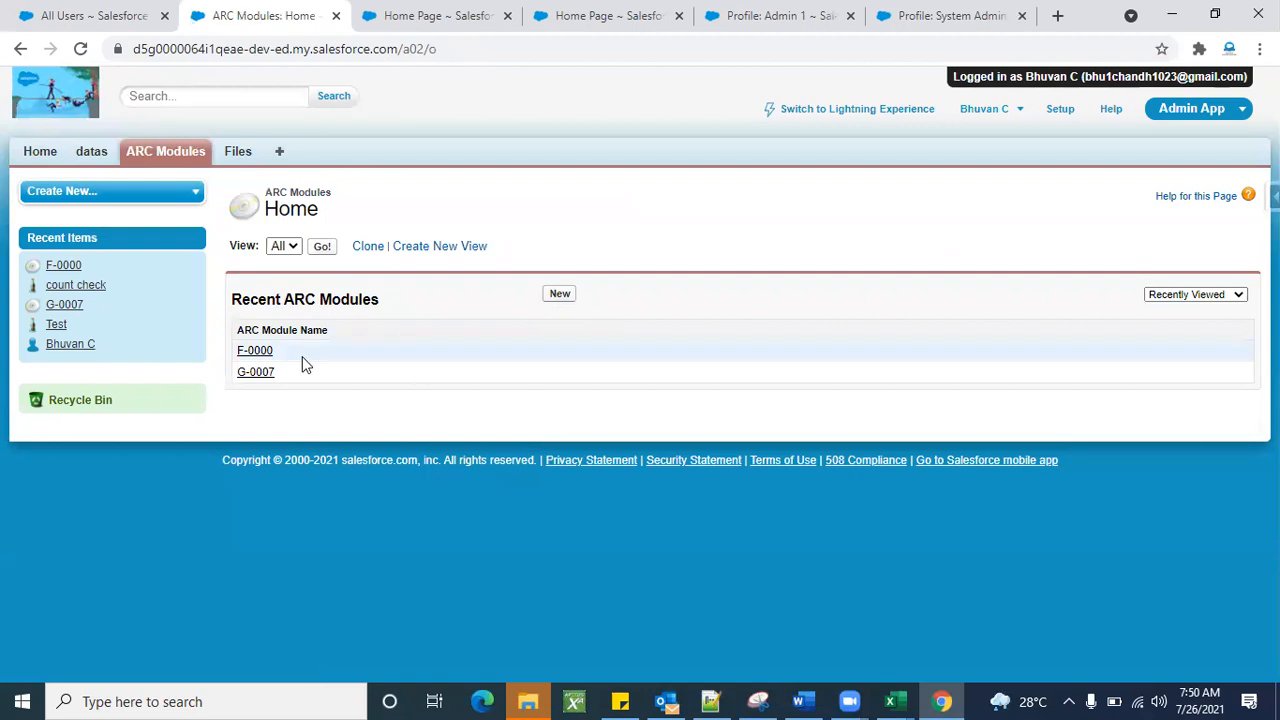
pyautogui.click(264, 356)
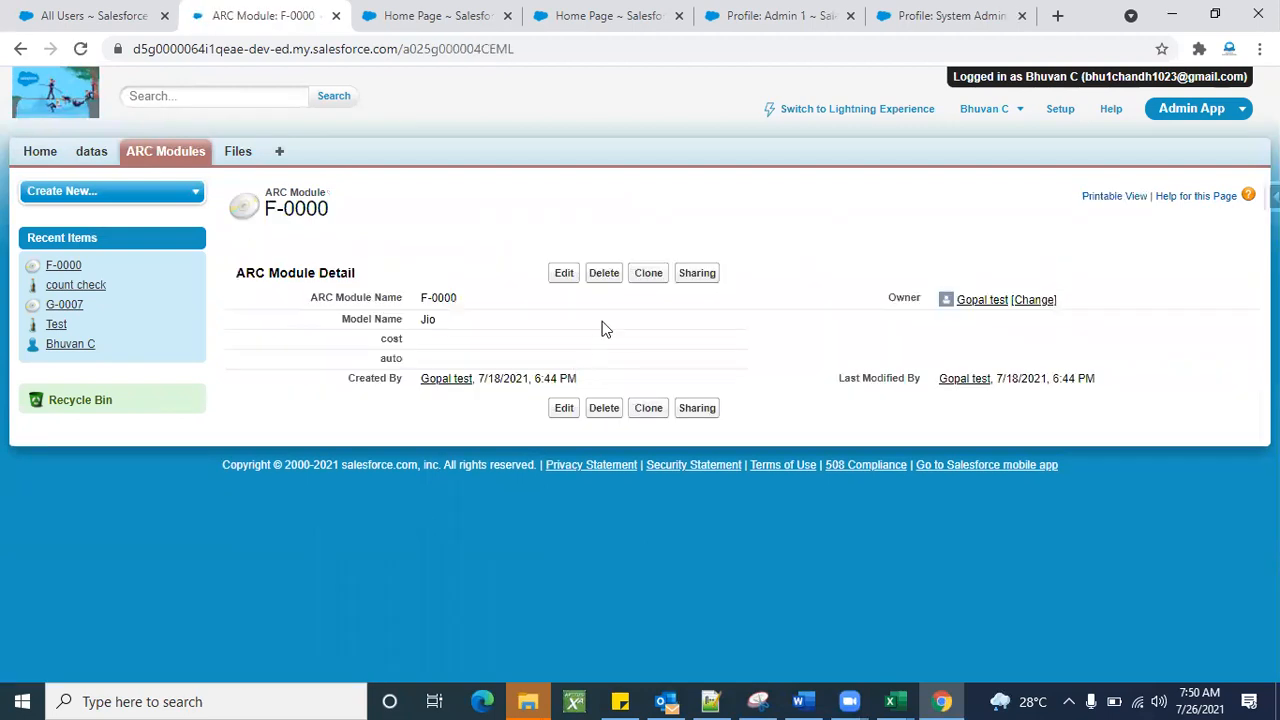
# Step: Test the Edit and Delete actions on F-0000, cancelling both the edit and the deletion
pyautogui.click(566, 276)
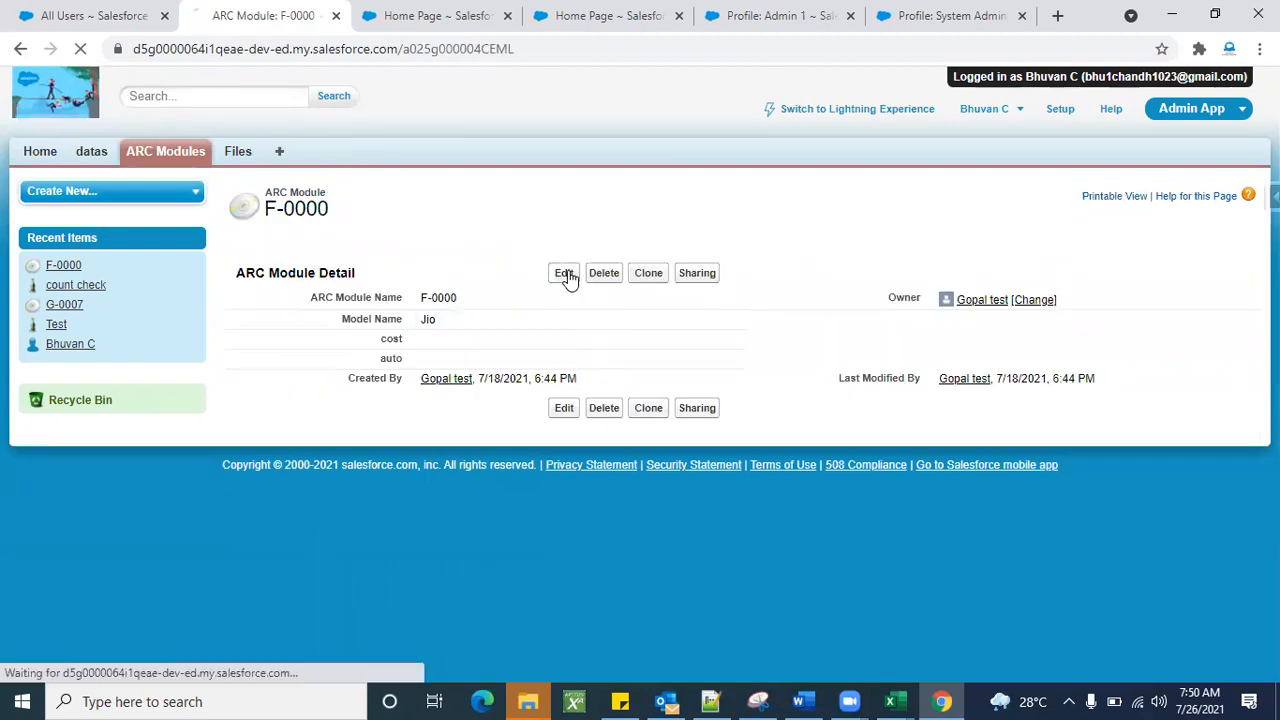
pyautogui.click(683, 430)
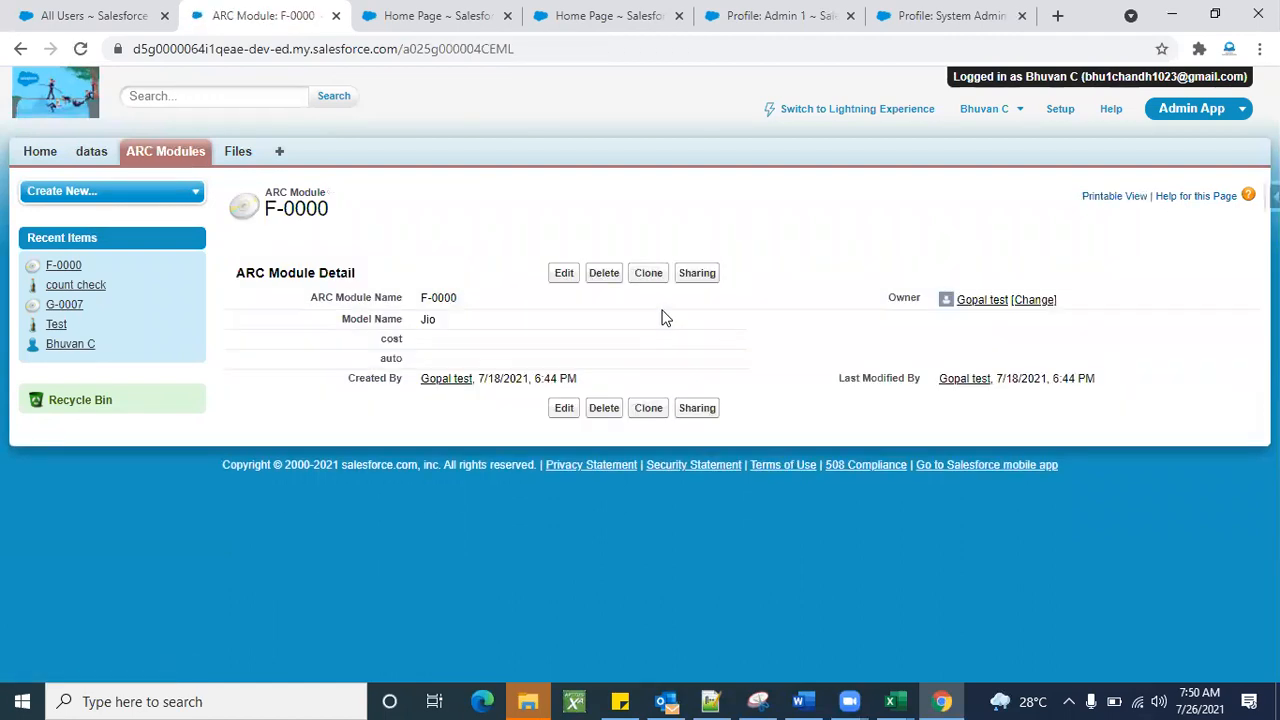
pyautogui.click(605, 279)
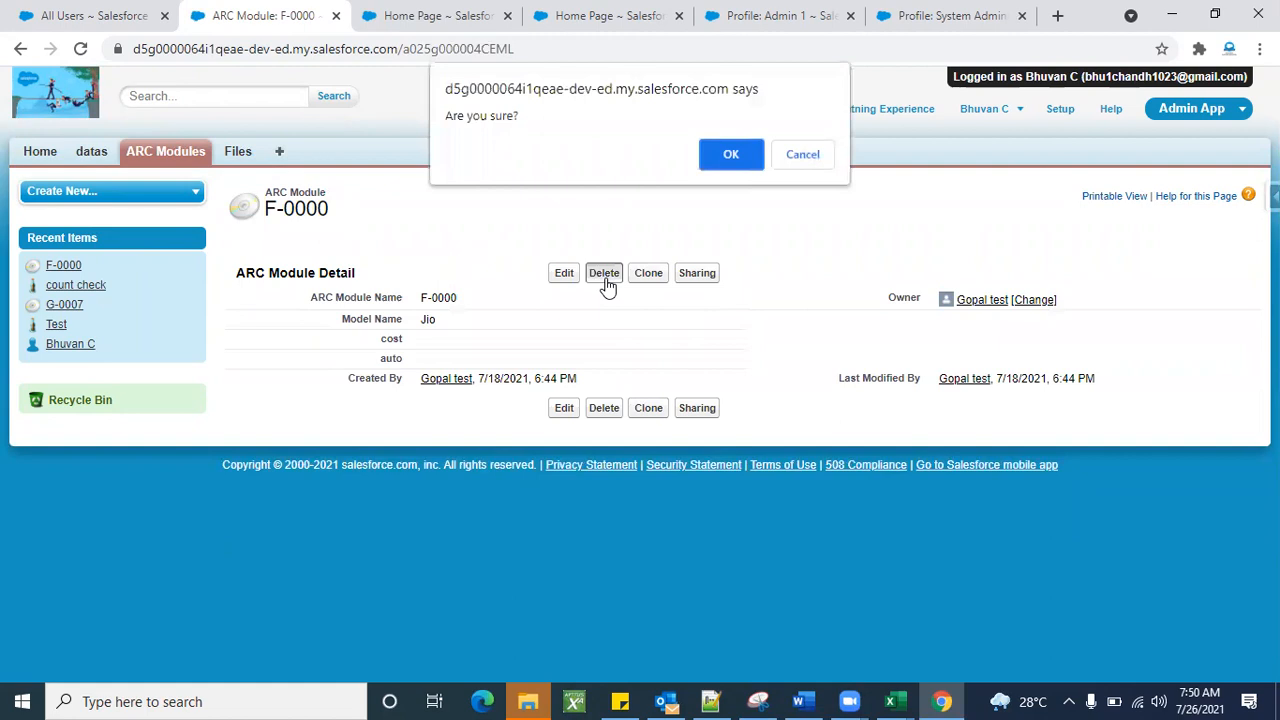
pyautogui.click(791, 153)
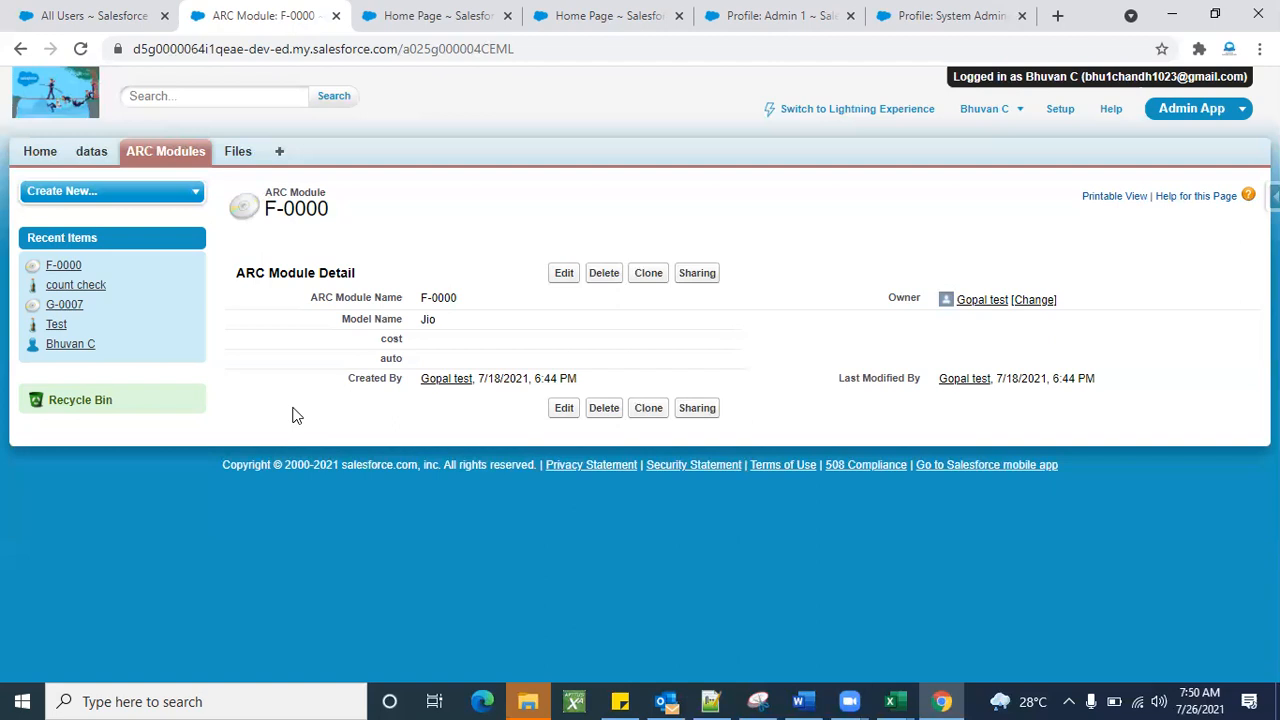
# Step: Log out of the assigned user's session and log back in as administrator with the account password, postponing phone registration
pyautogui.click(1004, 114)
pyautogui.click(868, 231)
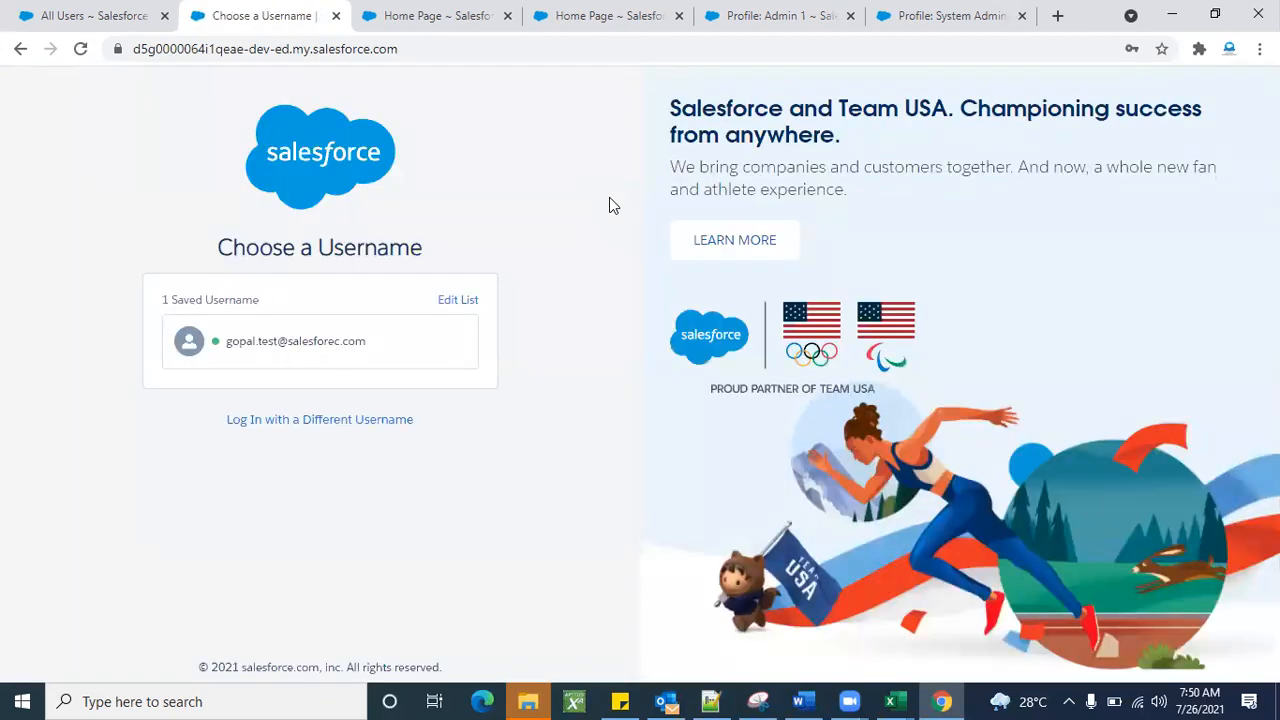
pyautogui.click(320, 343)
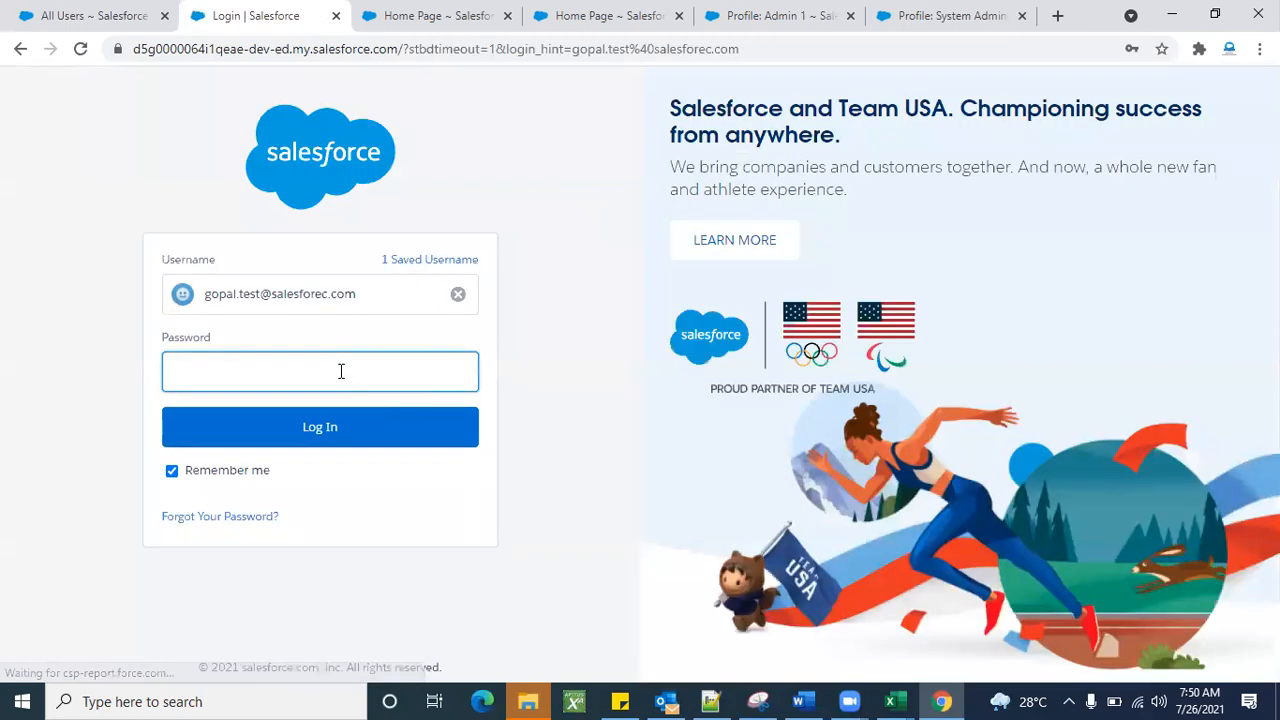
pyautogui.click(341, 371)
pyautogui.write('•••••••••')
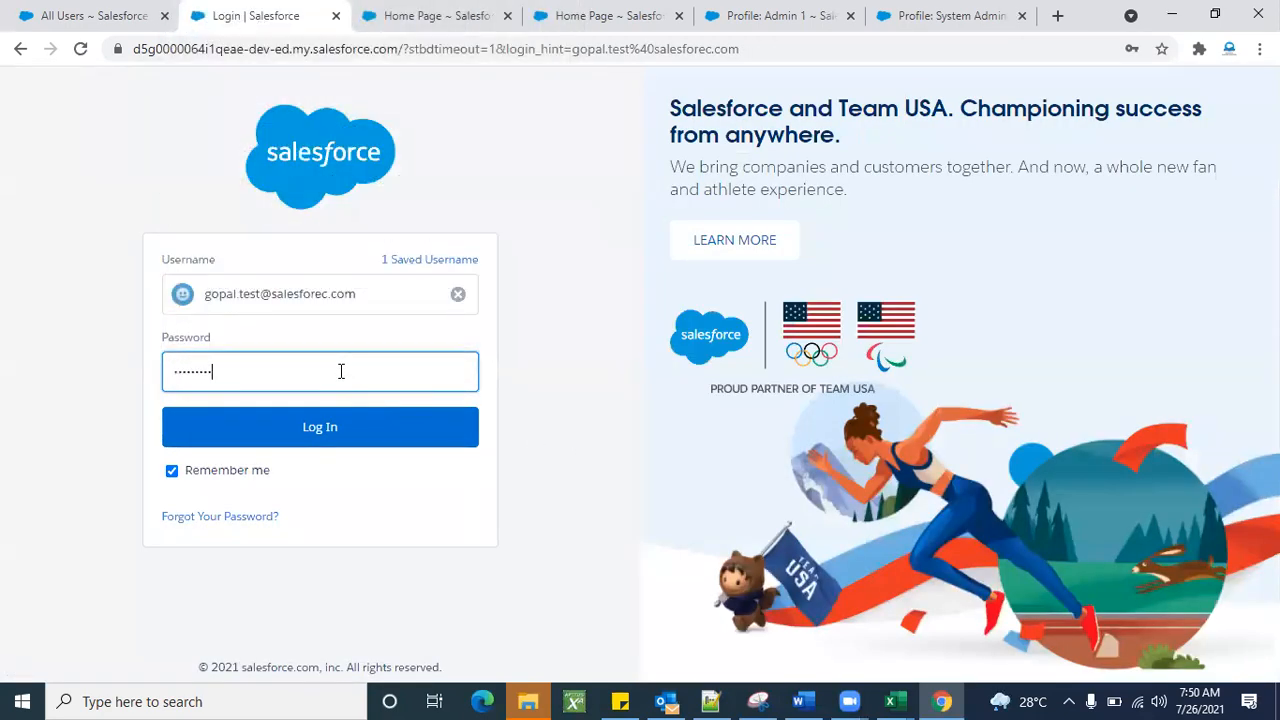
pyautogui.click(314, 441)
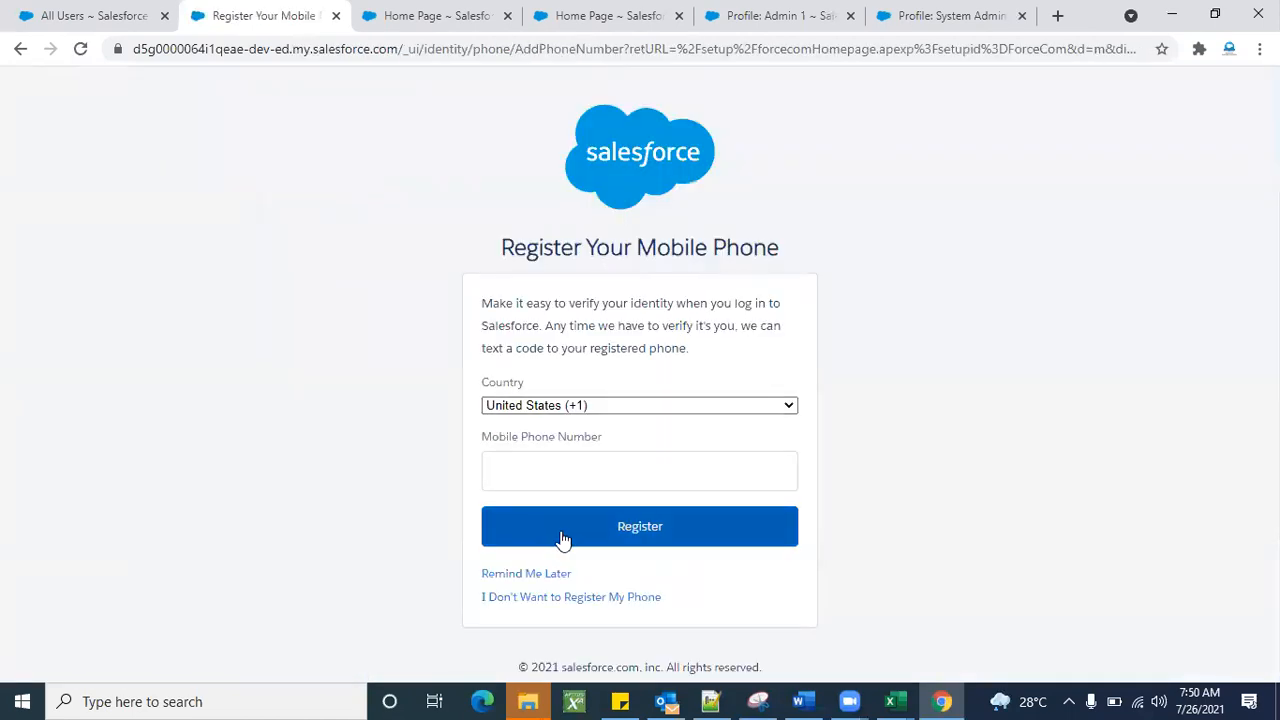
pyautogui.click(551, 575)
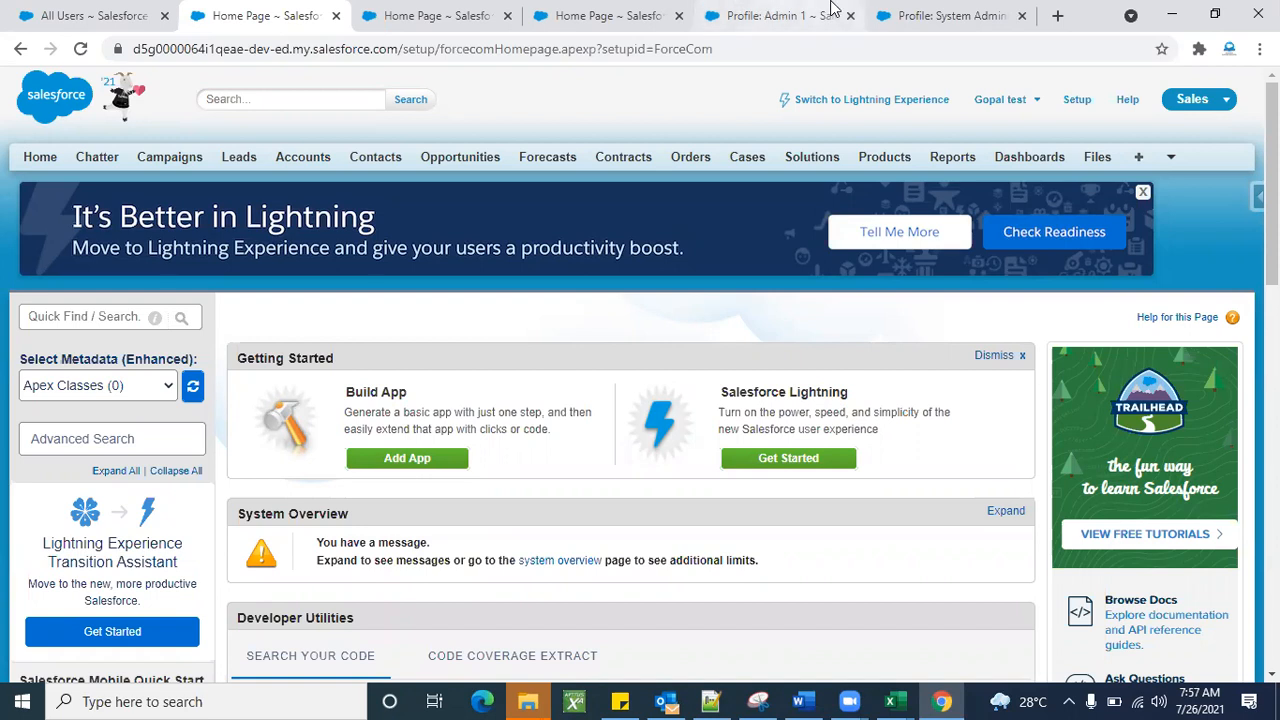
# Step: Refresh the All Users list, open the Admin 1 profile in a new tab and start editing its custom object permissions
pyautogui.click(730, 20)
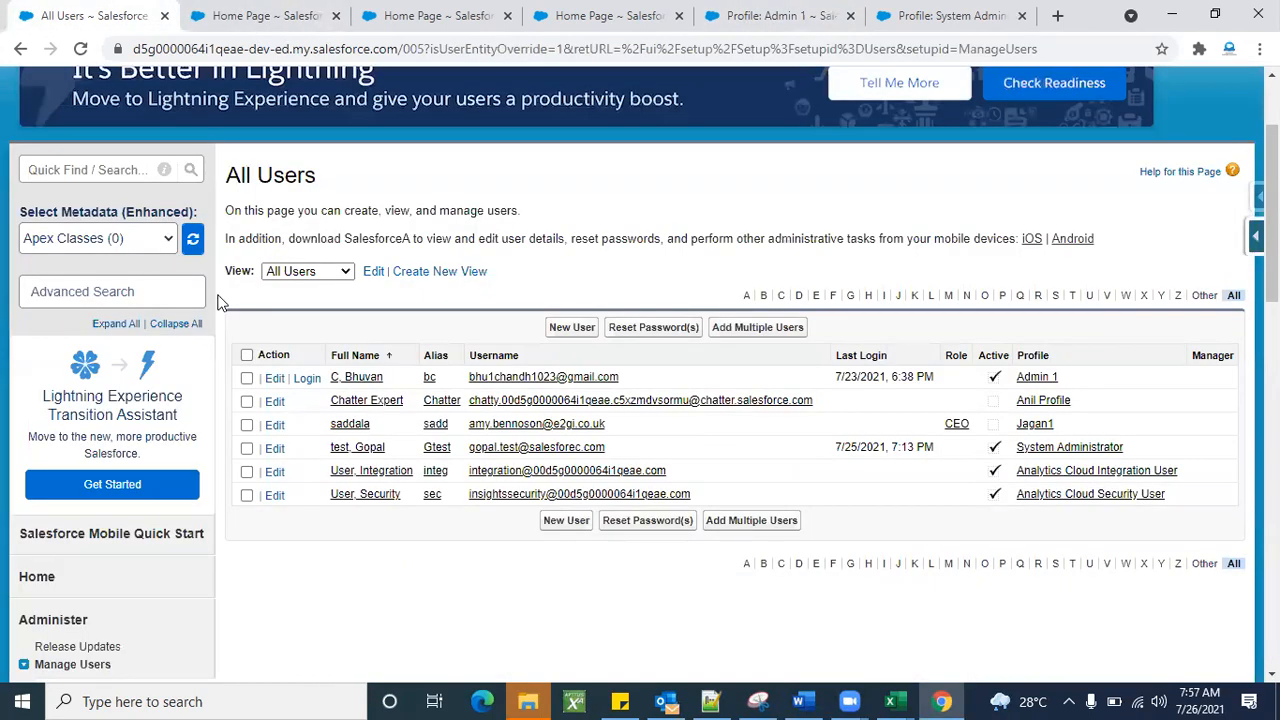
pyautogui.click(95, 16)
pyautogui.click(80, 48)
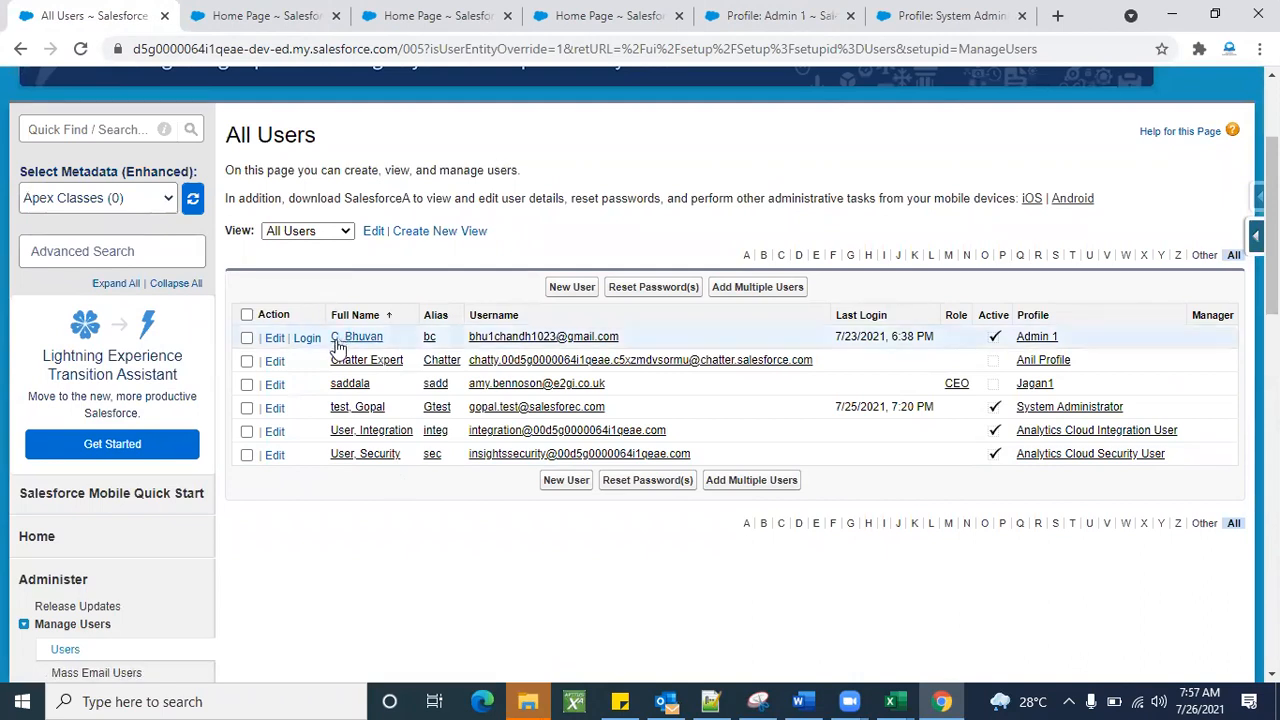
pyautogui.rightClick(1036, 342)
pyautogui.click(1048, 349)
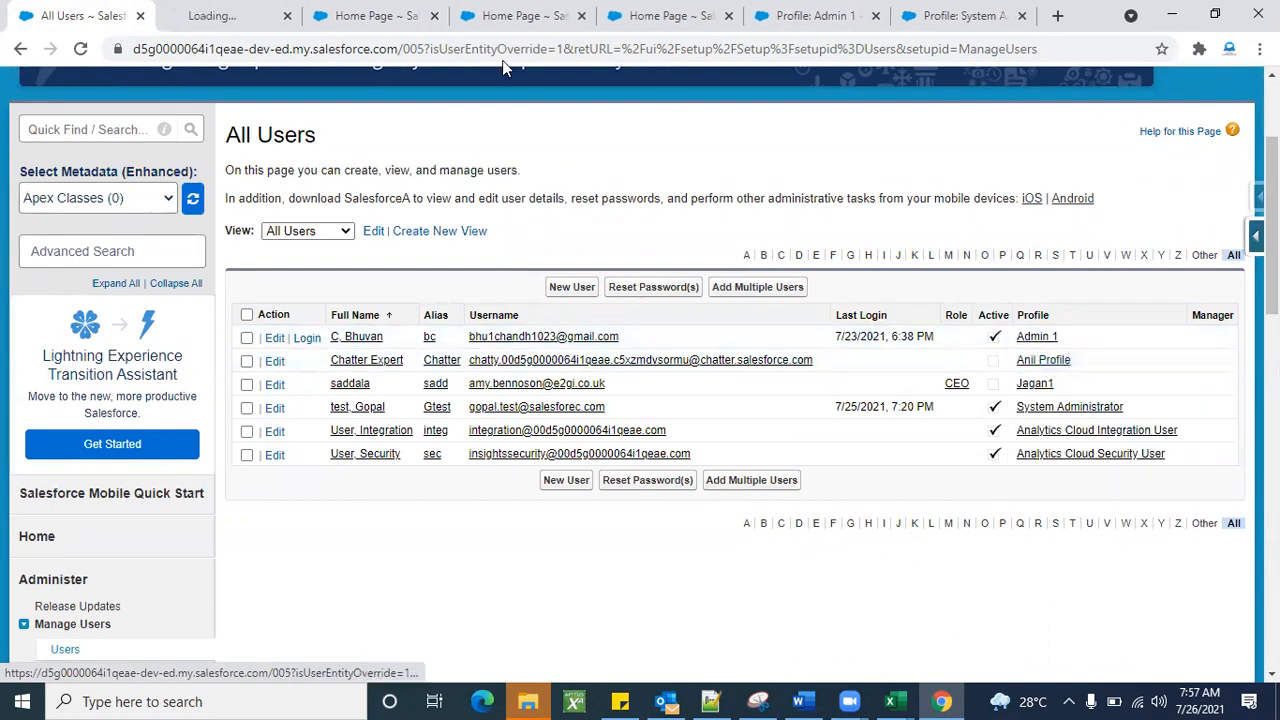
pyautogui.hotkey('ctrl', 'Tab')
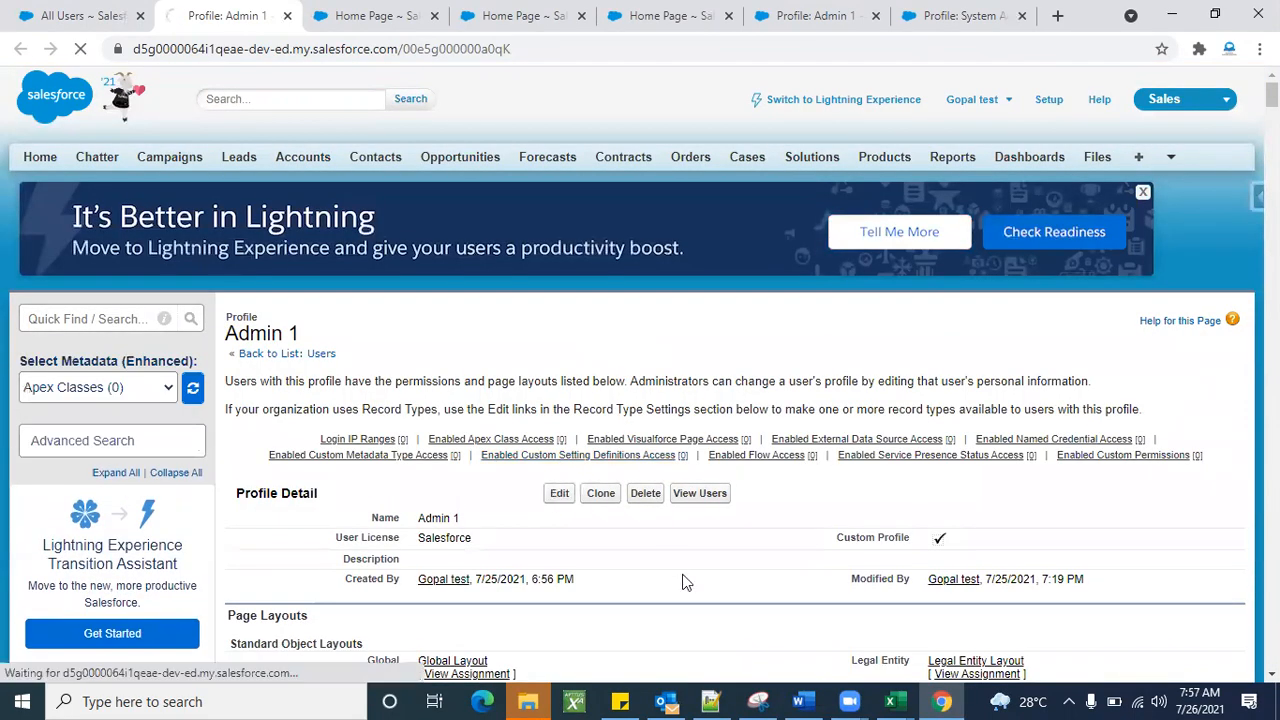
pyautogui.scroll(-3, 683, 582)
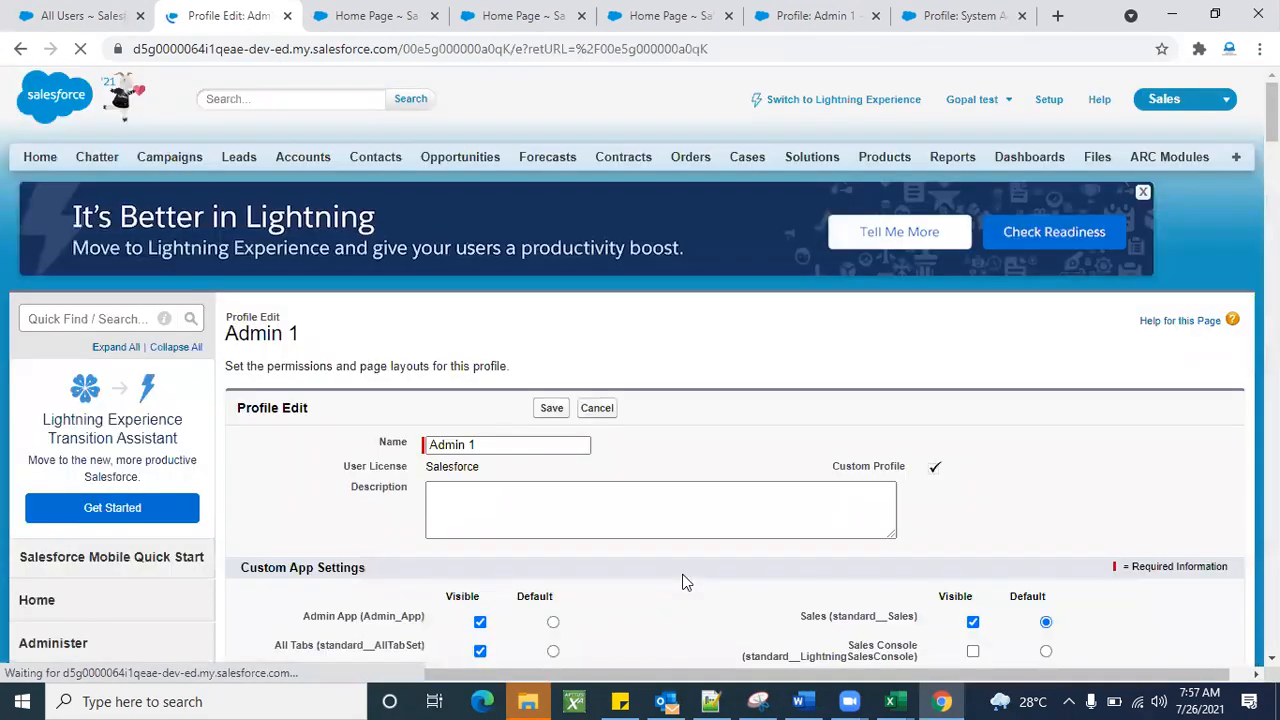
pyautogui.scroll(-20, 683, 582)
pyautogui.scroll(-10, 683, 582)
pyautogui.scroll(8, 683, 580)
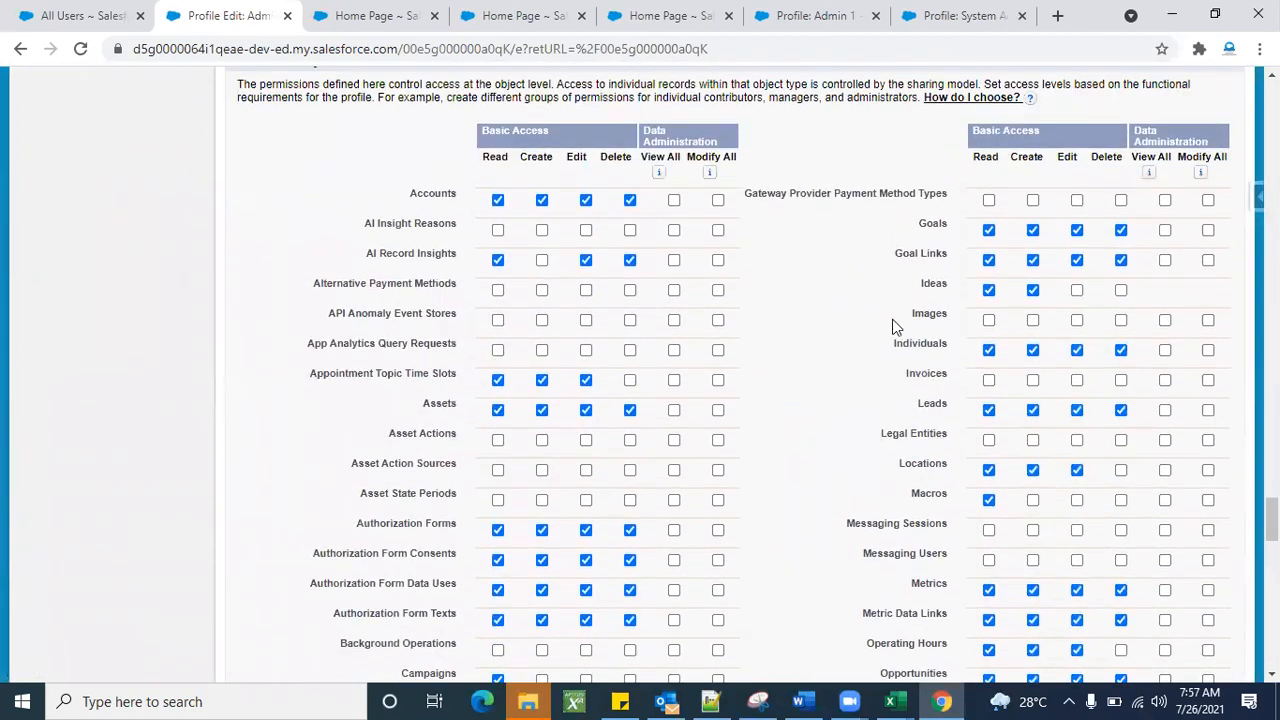
pyautogui.scroll(-10, 849, 483)
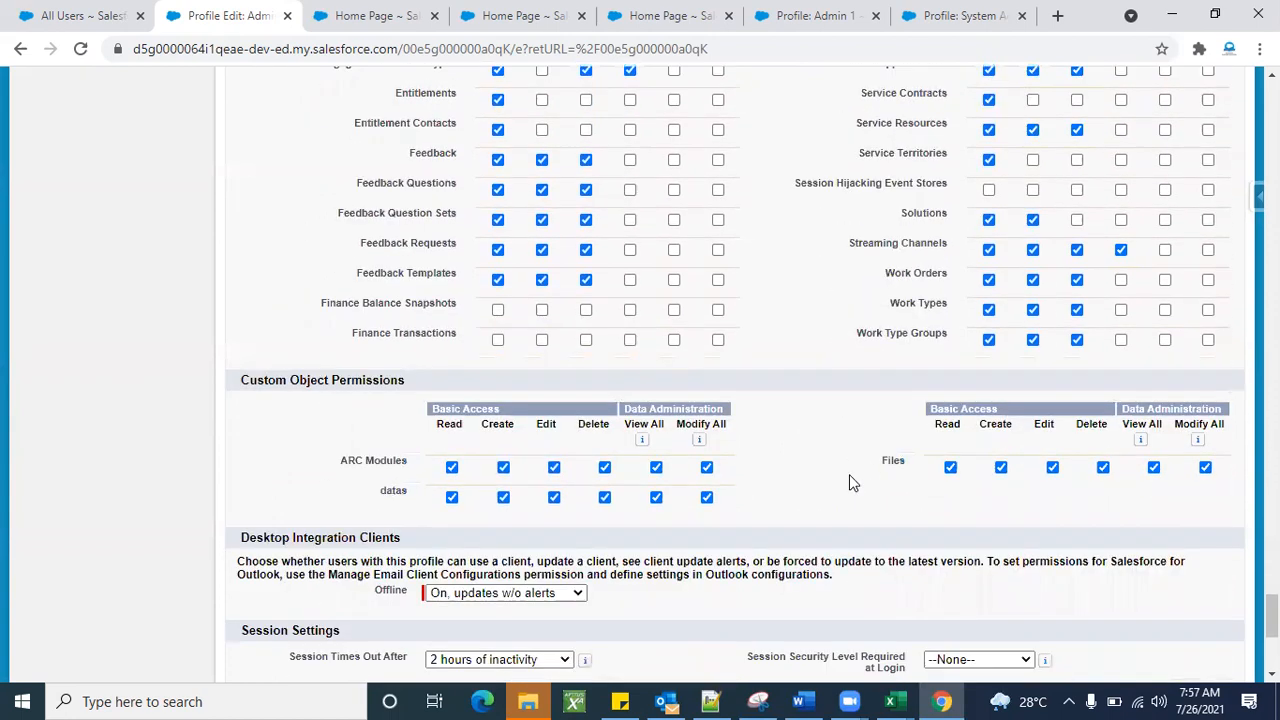
pyautogui.scroll(-1, 849, 474)
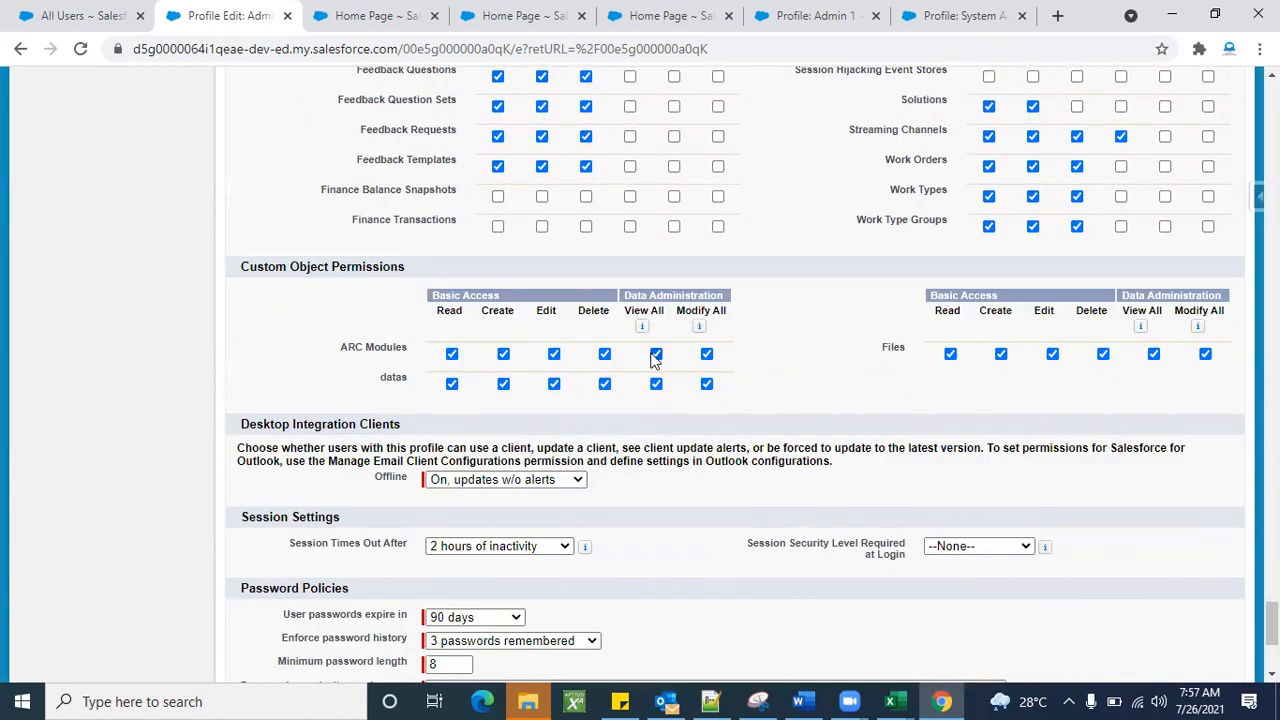
# Step: Clear all custom object permissions for ARC Modules, datas and Files, re-enabling only Read for datas
pyautogui.click(452, 356)
pyautogui.click(452, 385)
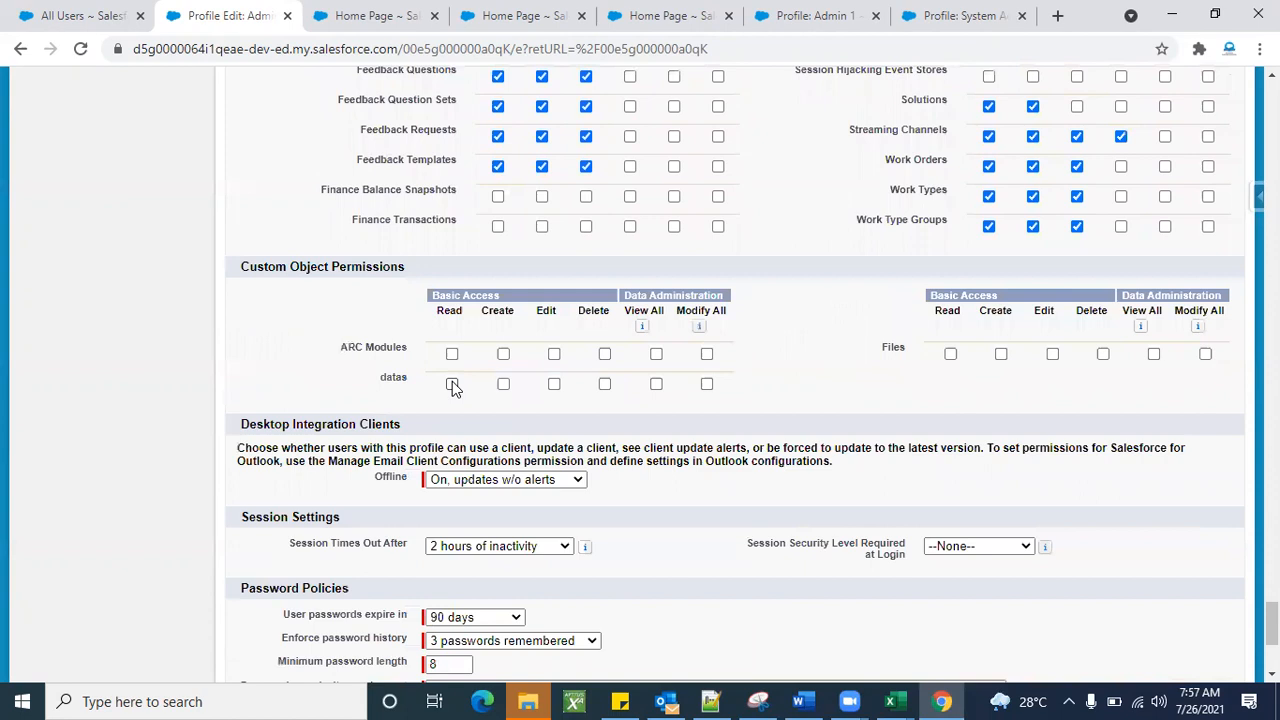
pyautogui.click(452, 385)
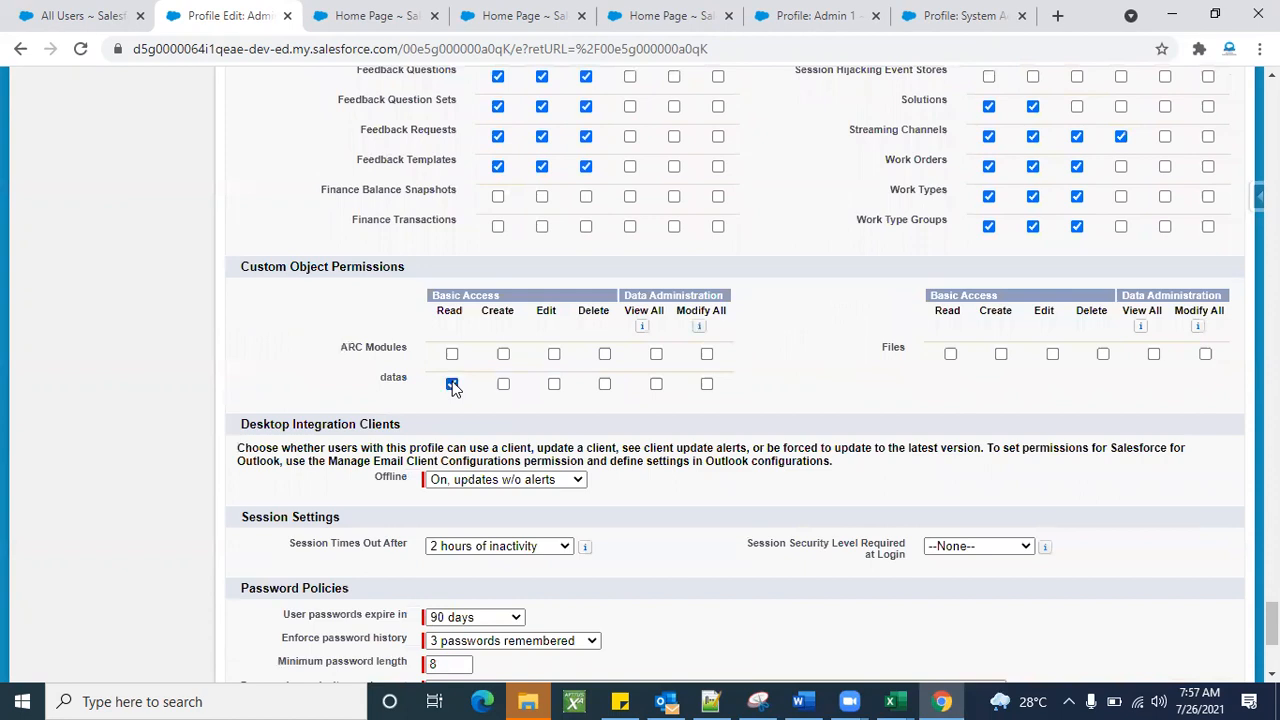
# Step: Enable every basic access and data administration permission for the ARC Modules, datas and Files custom objects, and save the profile
pyautogui.click(707, 355)
pyautogui.click(707, 385)
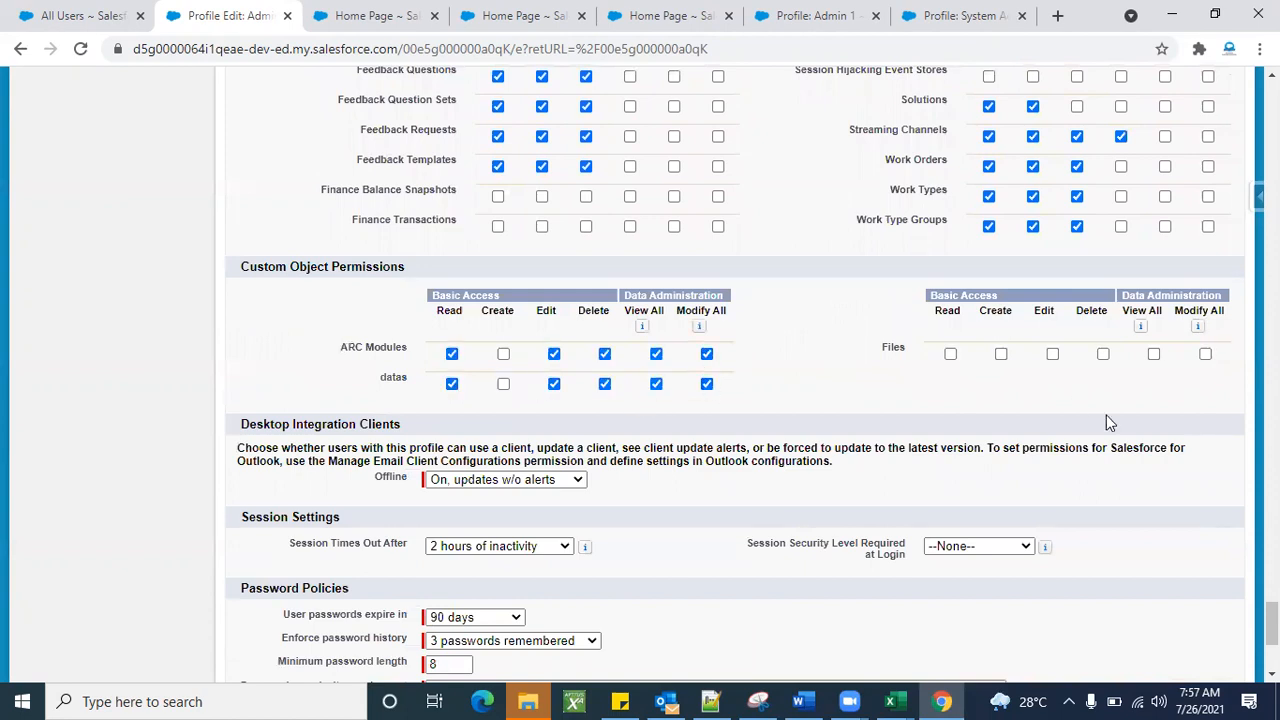
pyautogui.click(1205, 354)
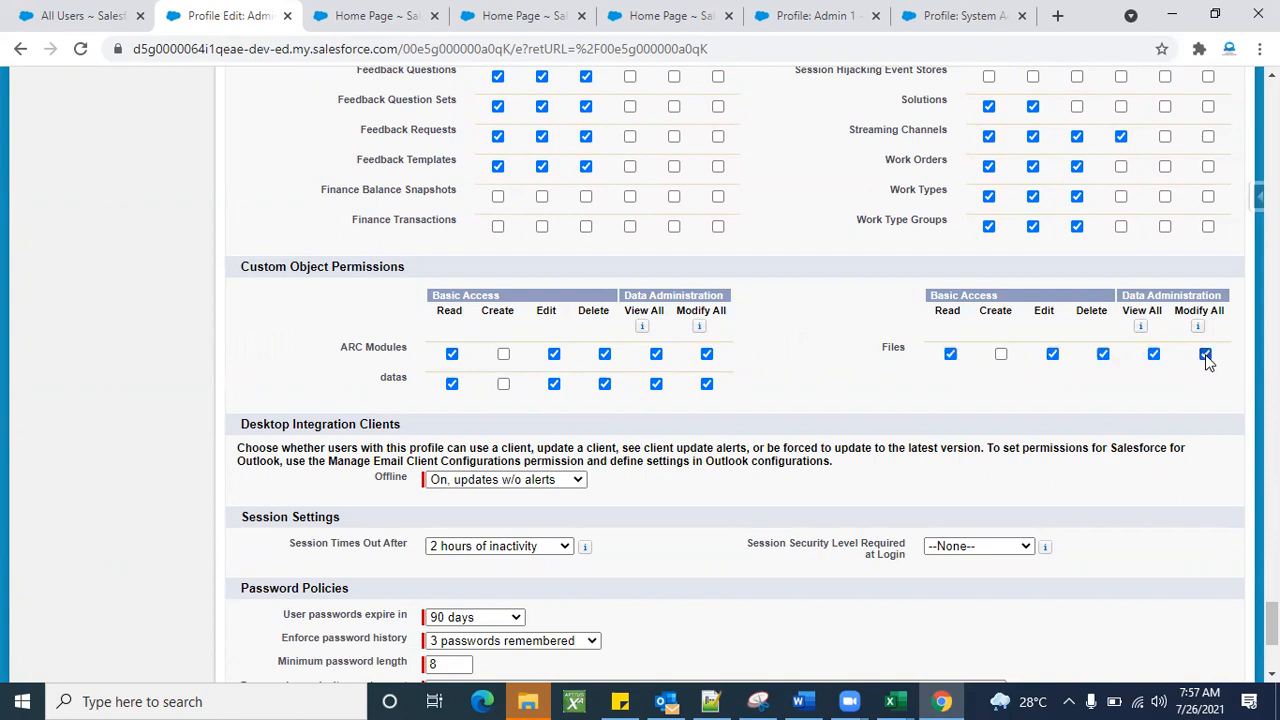
pyautogui.click(1001, 355)
pyautogui.click(503, 354)
pyautogui.click(503, 385)
pyautogui.scroll(-1, 804, 416)
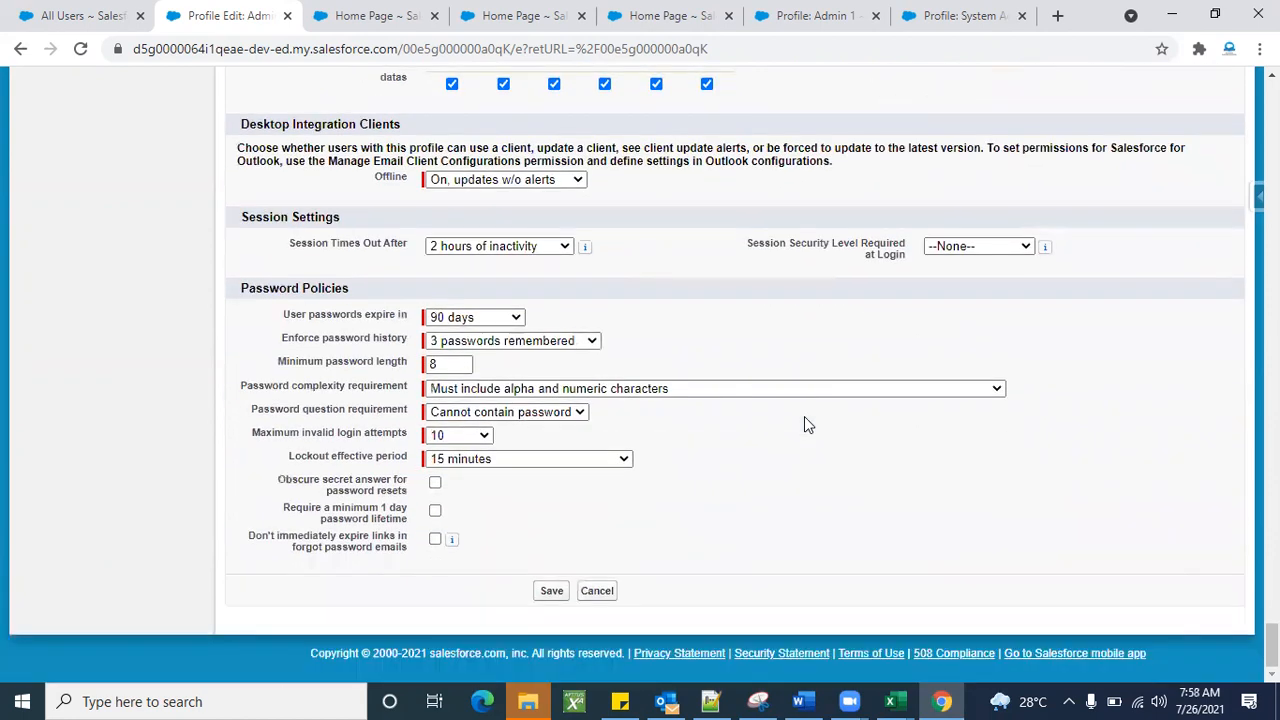
pyautogui.click(556, 591)
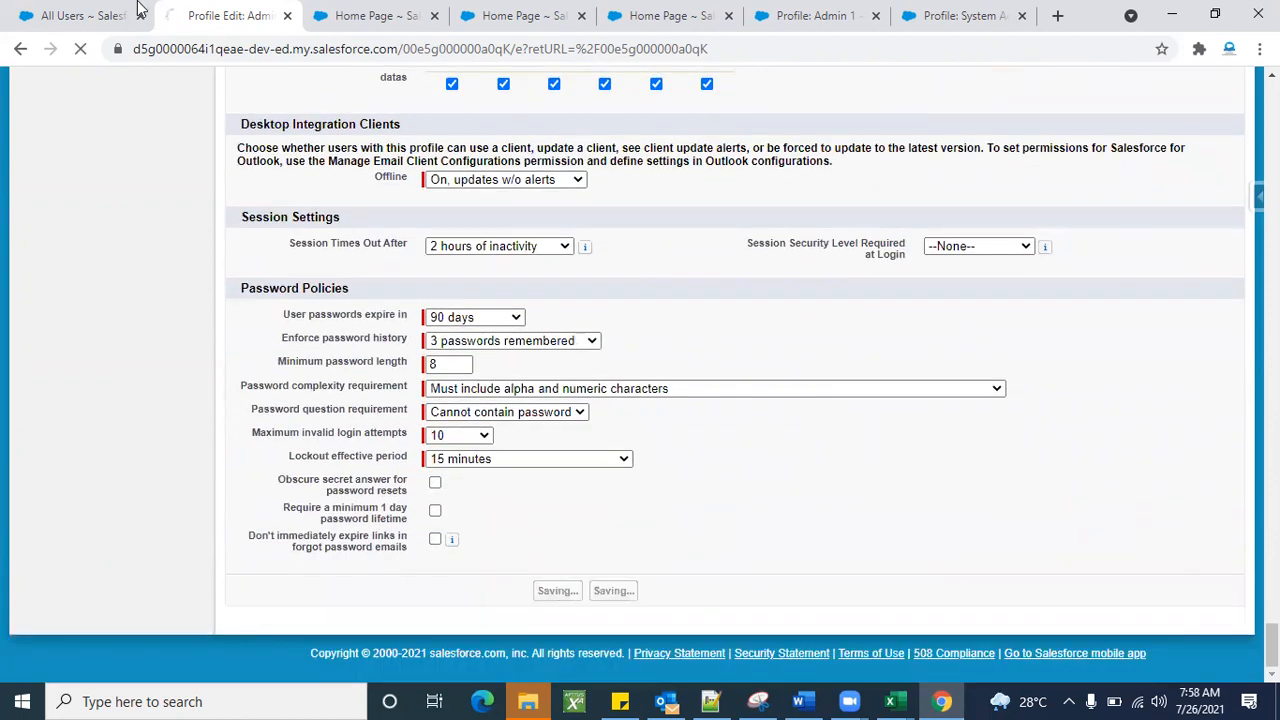
# Step: Check the profile assignments in the All Users list and return to the Admin 1 profile's details
pyautogui.click(100, 15)
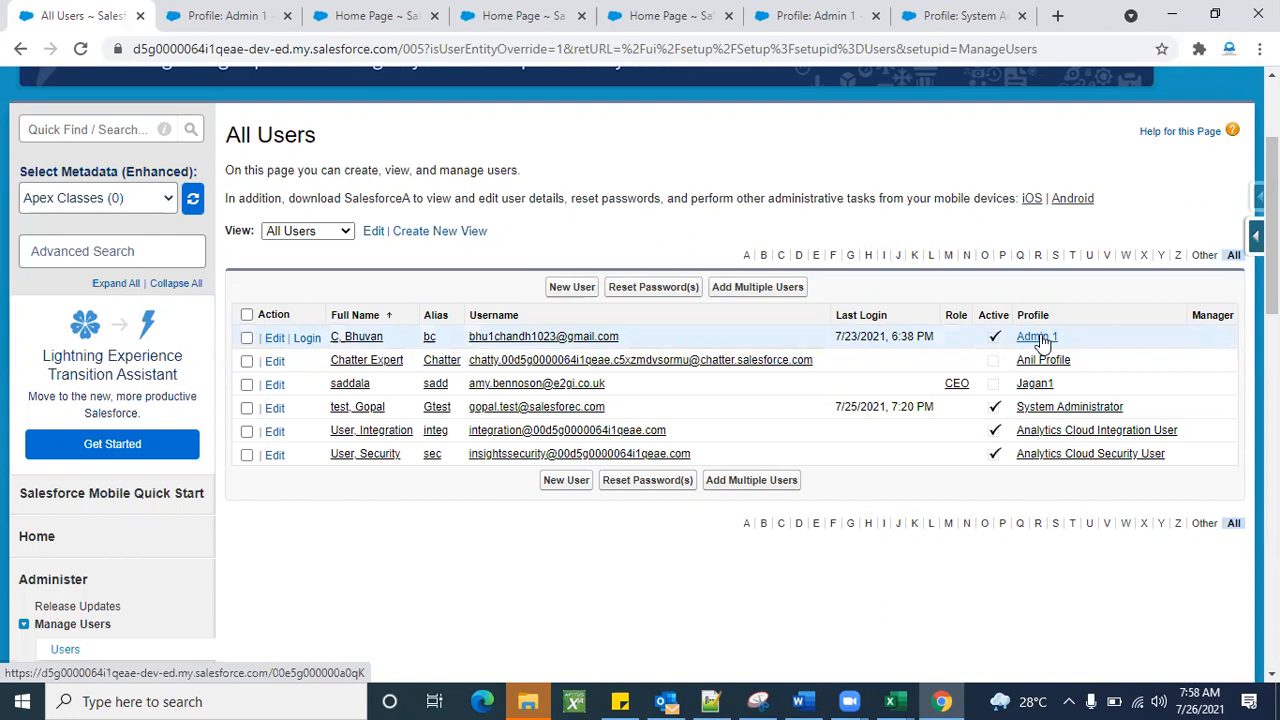
pyautogui.click(227, 9)
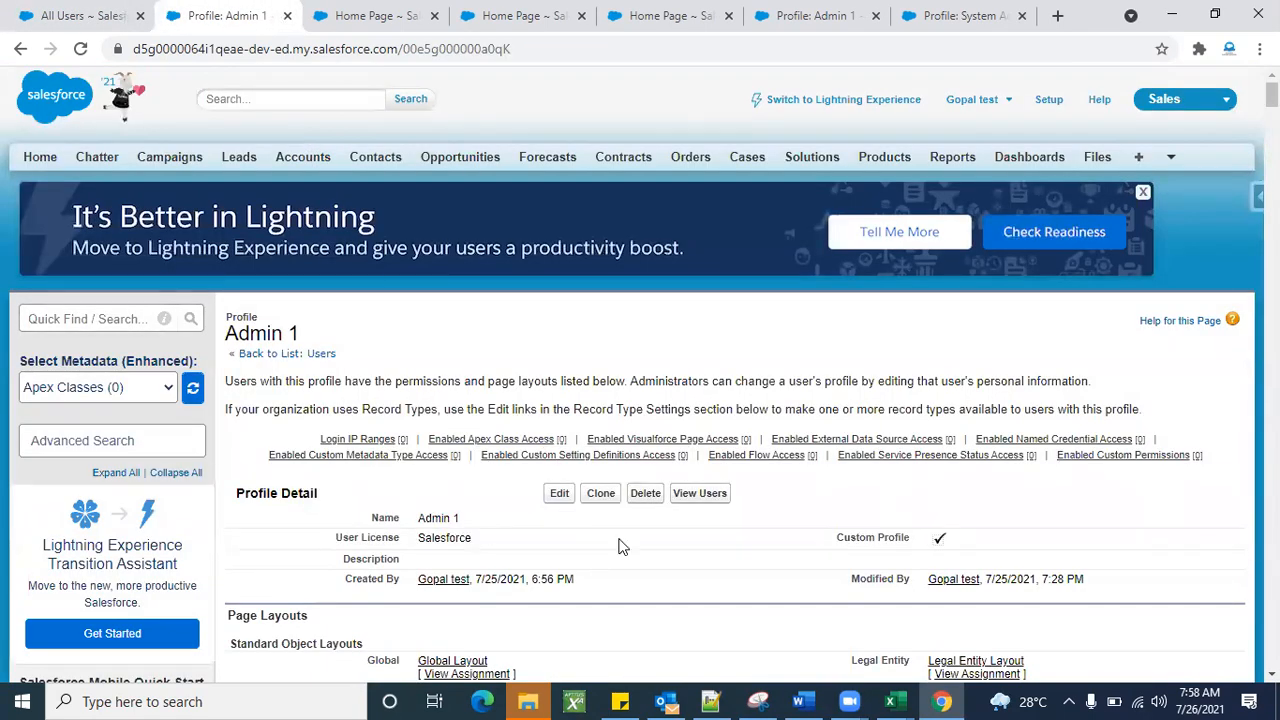
pyautogui.scroll(-12, 618, 546)
pyautogui.scroll(9, 618, 546)
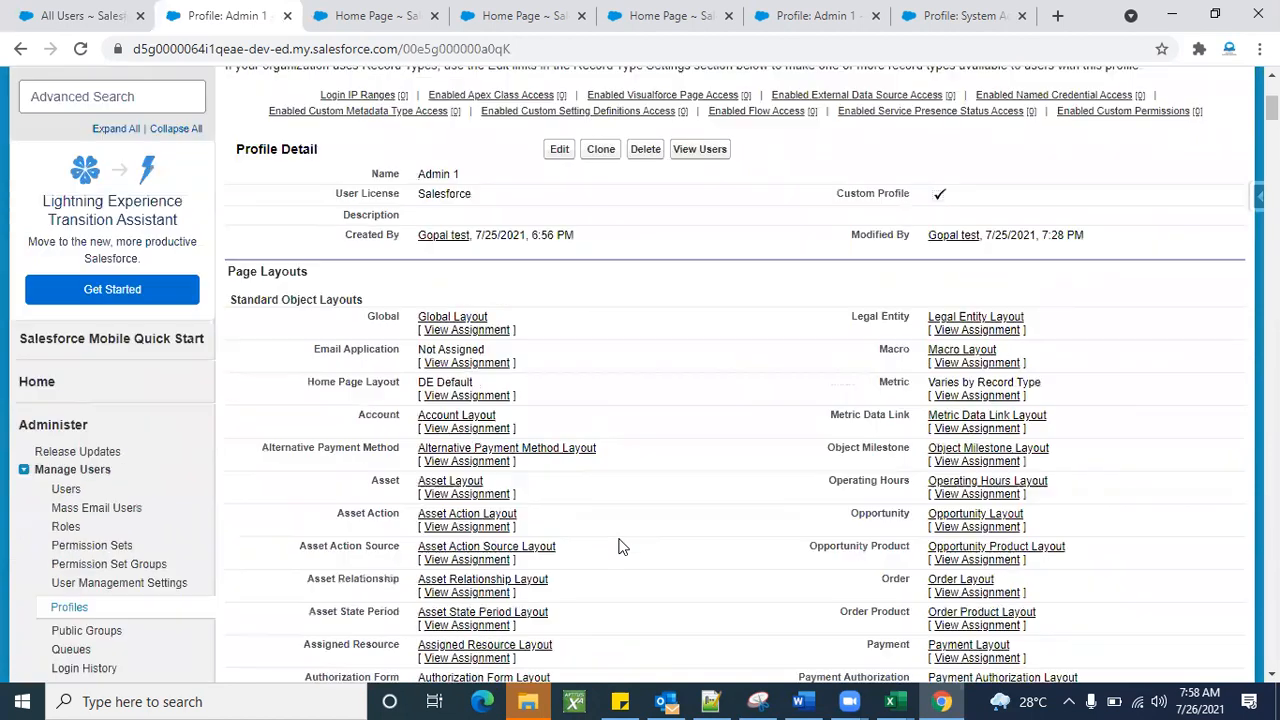
pyautogui.scroll(4, 618, 546)
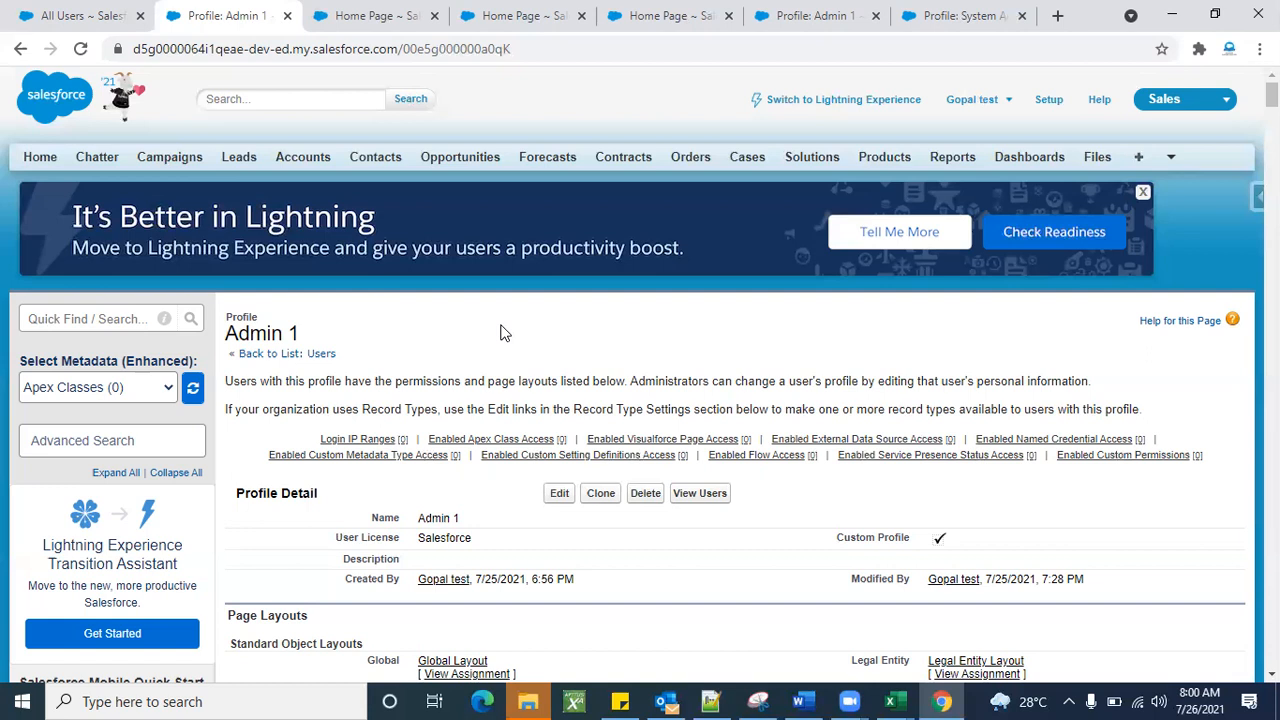
# Step: Examine the Admin 1 profile's password policies, including the maximum invalid login attempts and the lockout effective period
pyautogui.scroll(-20, 504, 333)
pyautogui.scroll(-20, 504, 333)
pyautogui.scroll(-10, 504, 333)
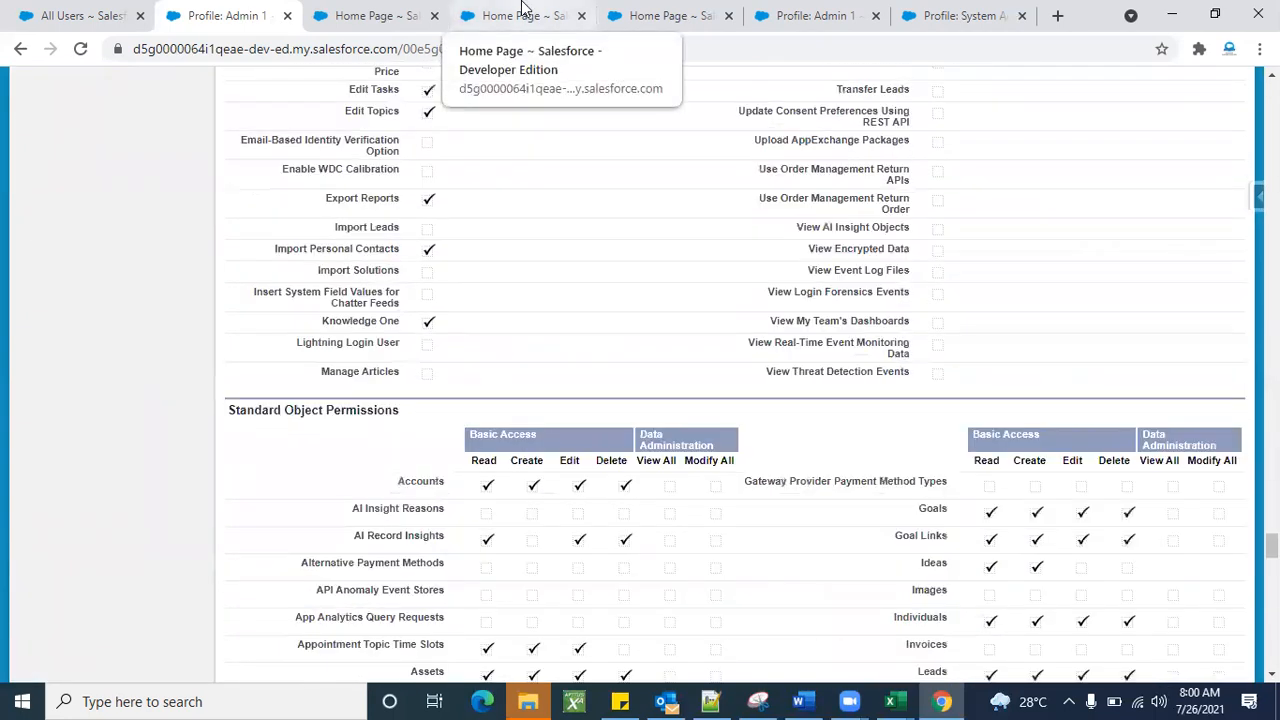
pyautogui.scroll(-20, 414, 392)
pyautogui.scroll(8, 414, 390)
pyautogui.scroll(4, 414, 390)
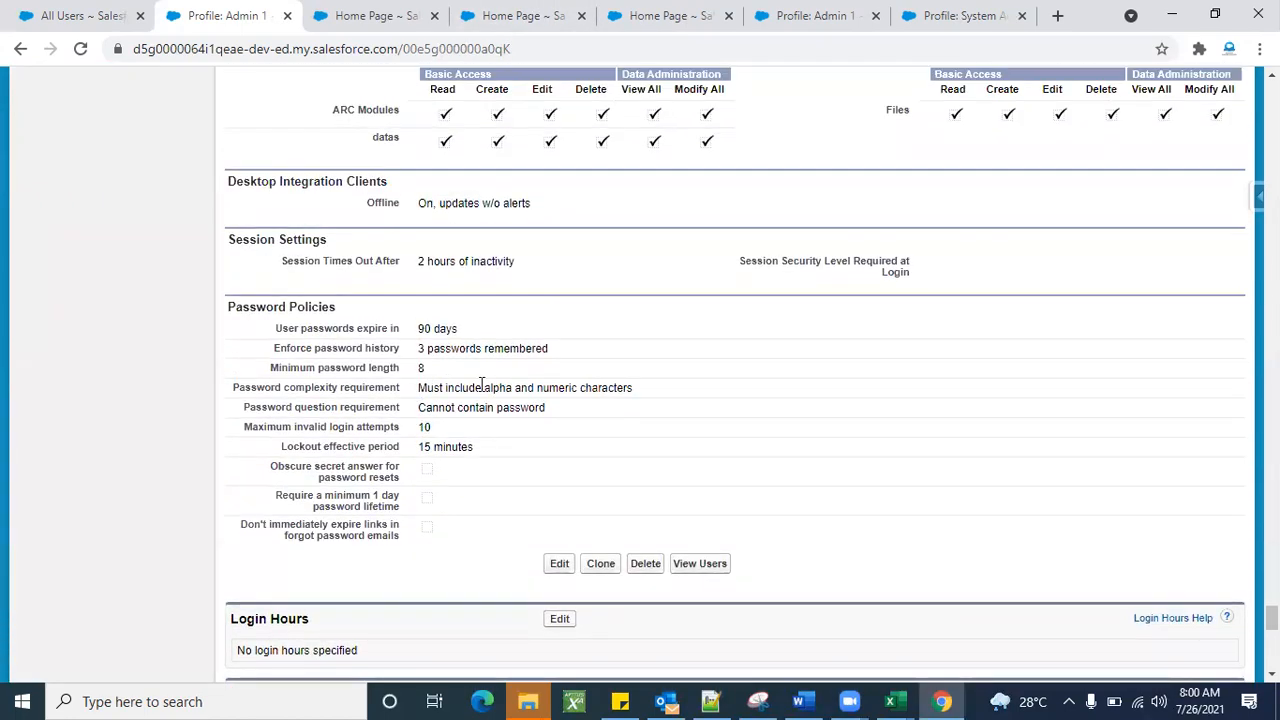
pyautogui.tripleClick(445, 447)
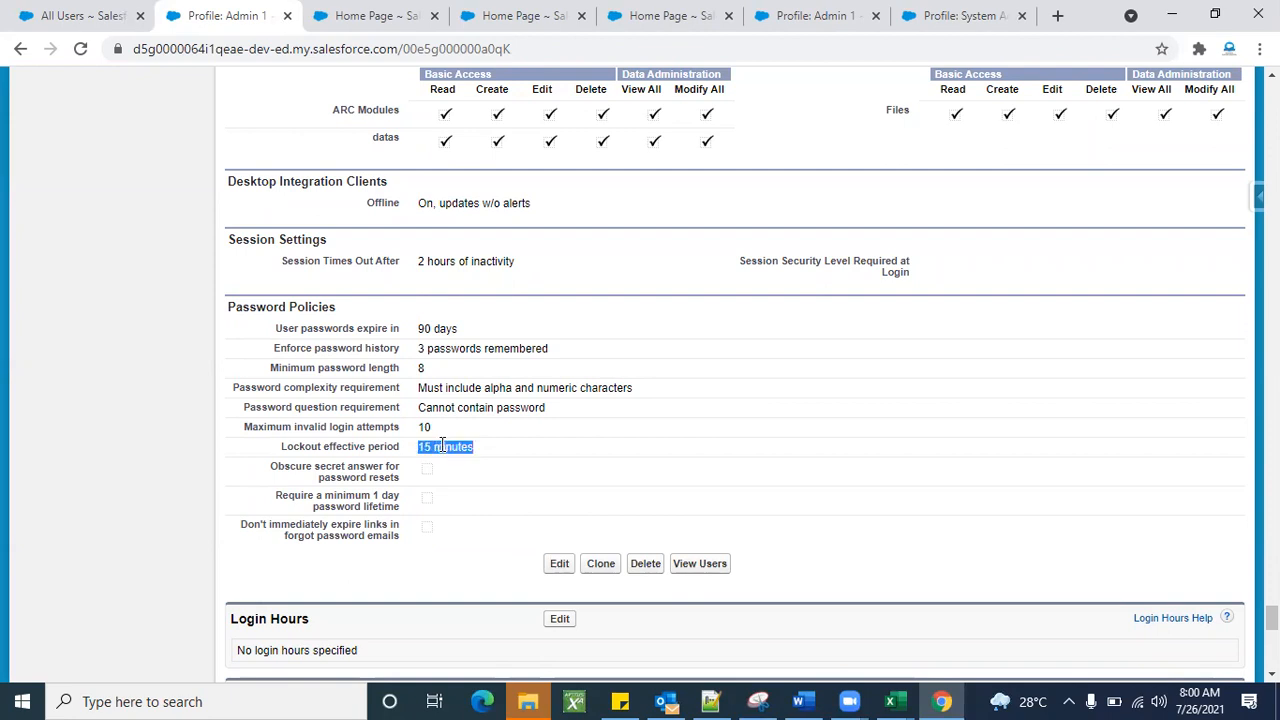
pyautogui.tripleClick(346, 447)
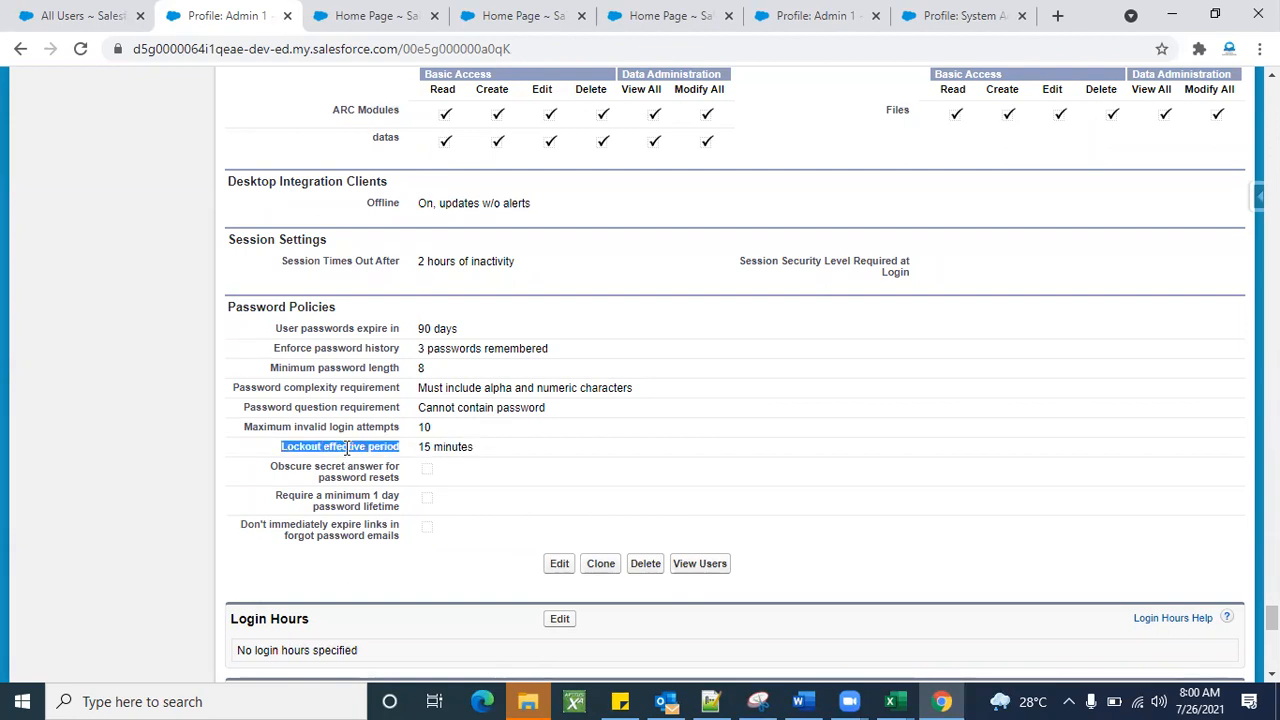
pyautogui.tripleClick(490, 455)
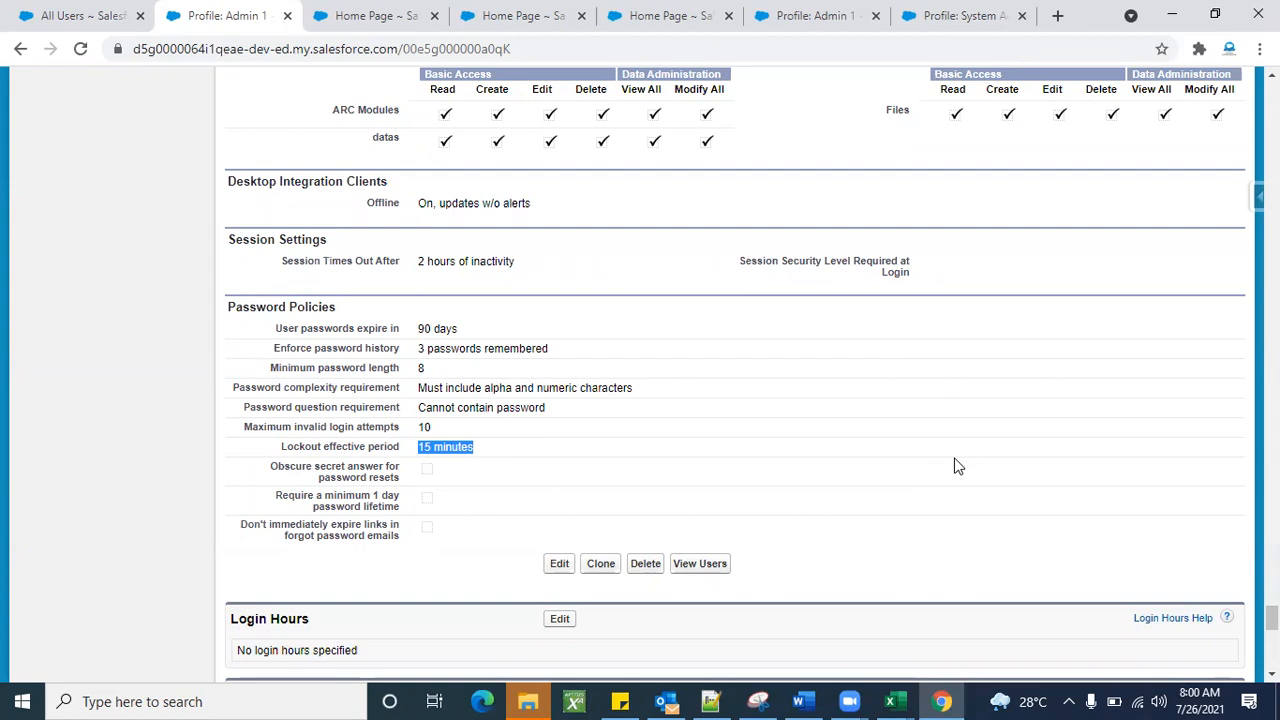
pyautogui.click(531, 436)
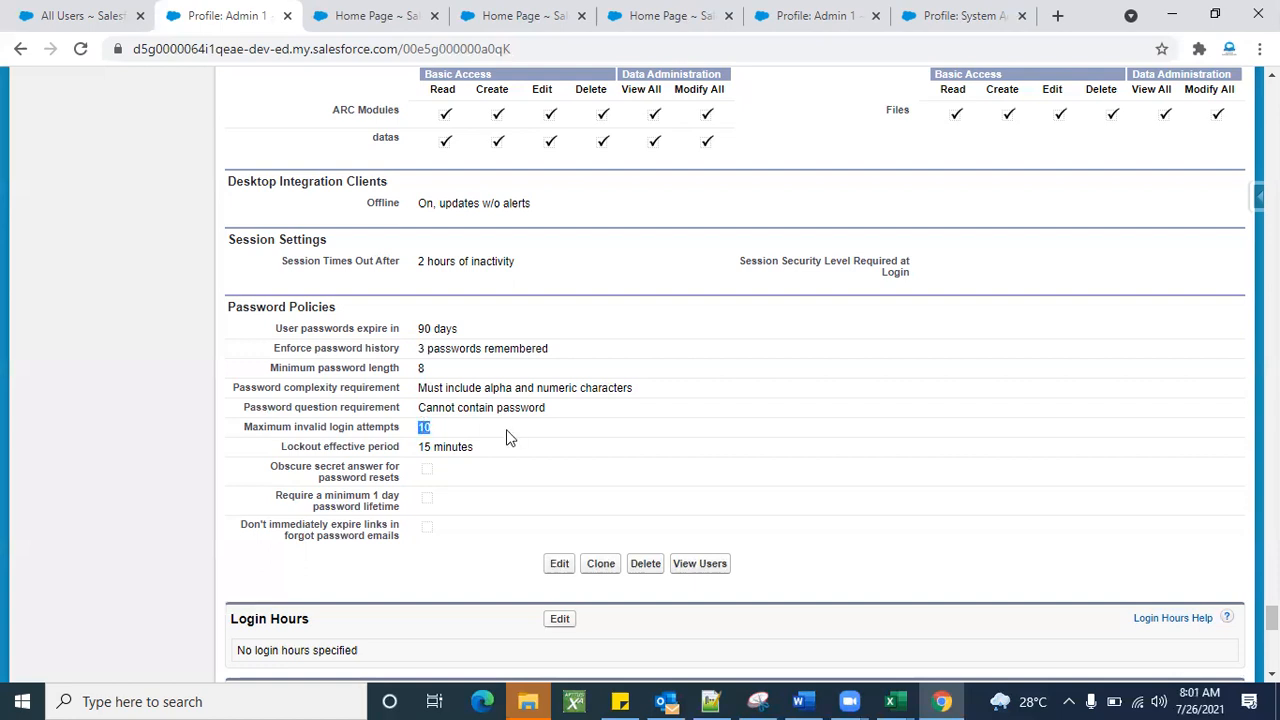
pyautogui.moveTo(227, 312); pyautogui.dragTo(420, 563)
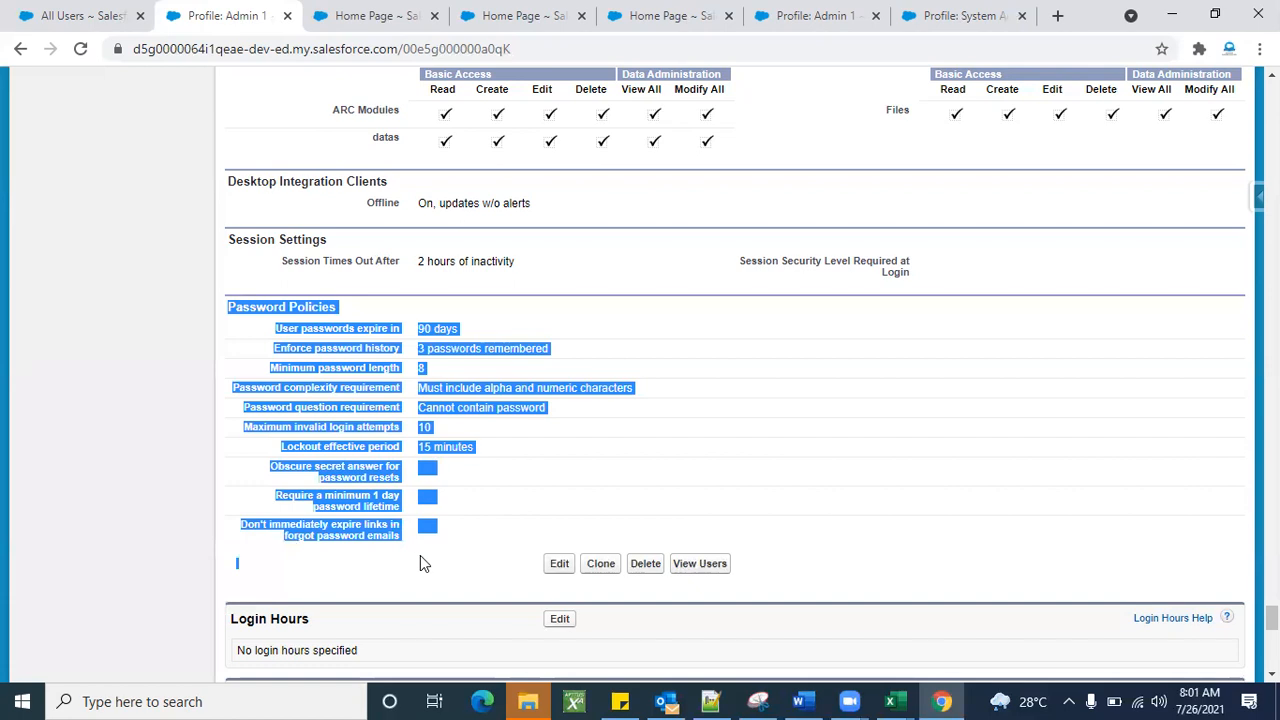
pyautogui.click(439, 566)
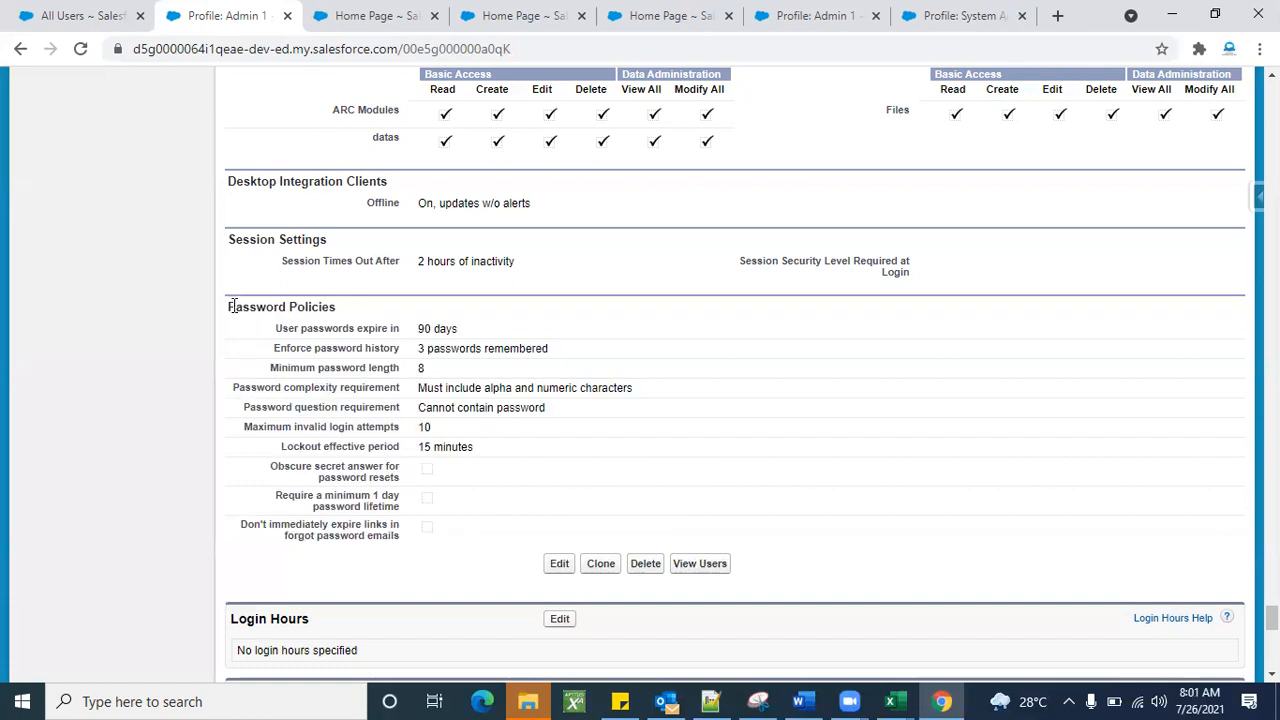
pyautogui.moveTo(232, 304); pyautogui.dragTo(423, 563)
pyautogui.click(427, 566)
# Step: Look back through the Admin 1 profile's object permissions, user permissions and page layouts up to its profile details
pyautogui.scroll(3, 425, 568)
pyautogui.scroll(3, 546, 434)
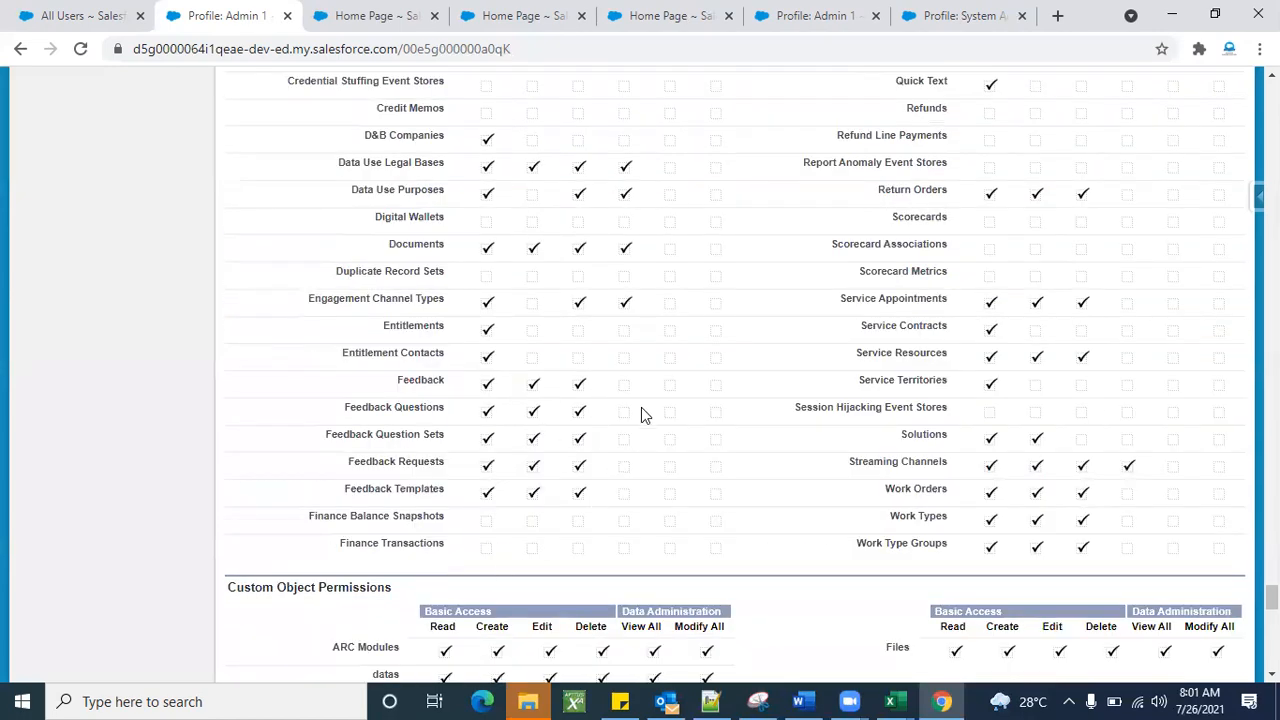
pyautogui.scroll(8, 641, 415)
pyautogui.scroll(20, 645, 415)
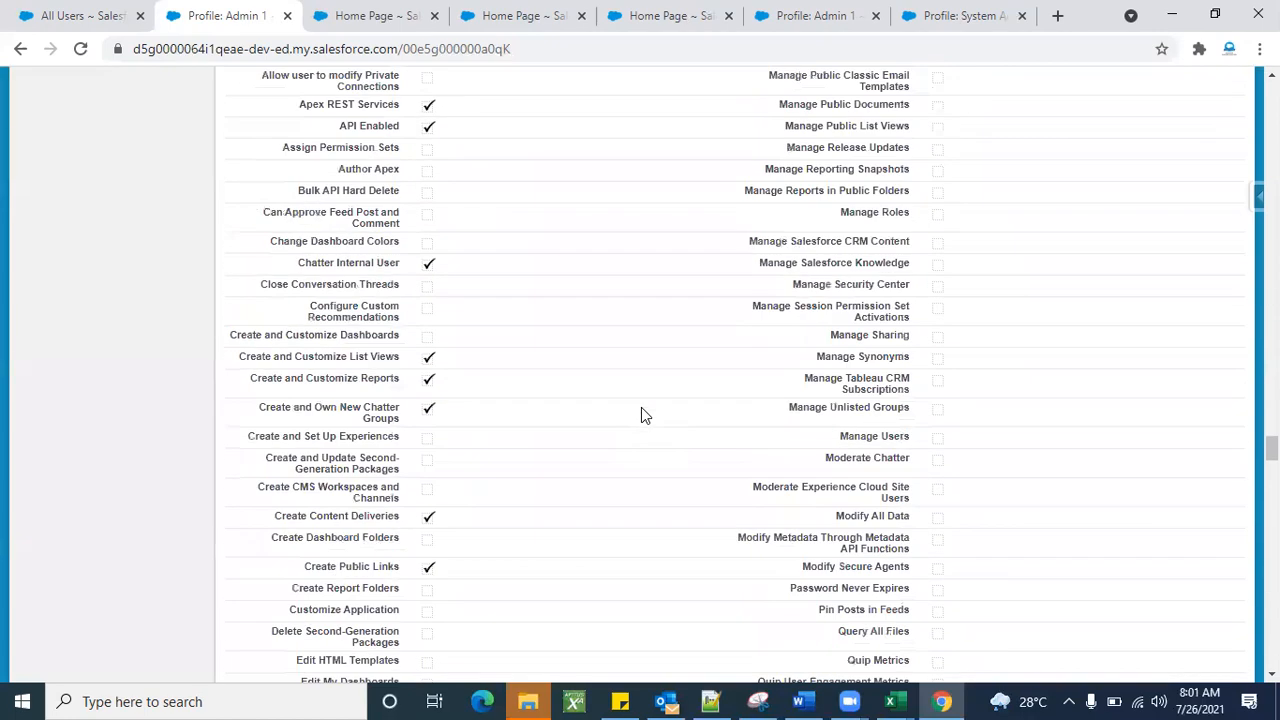
pyautogui.scroll(10, 641, 407)
pyautogui.scroll(15, 641, 416)
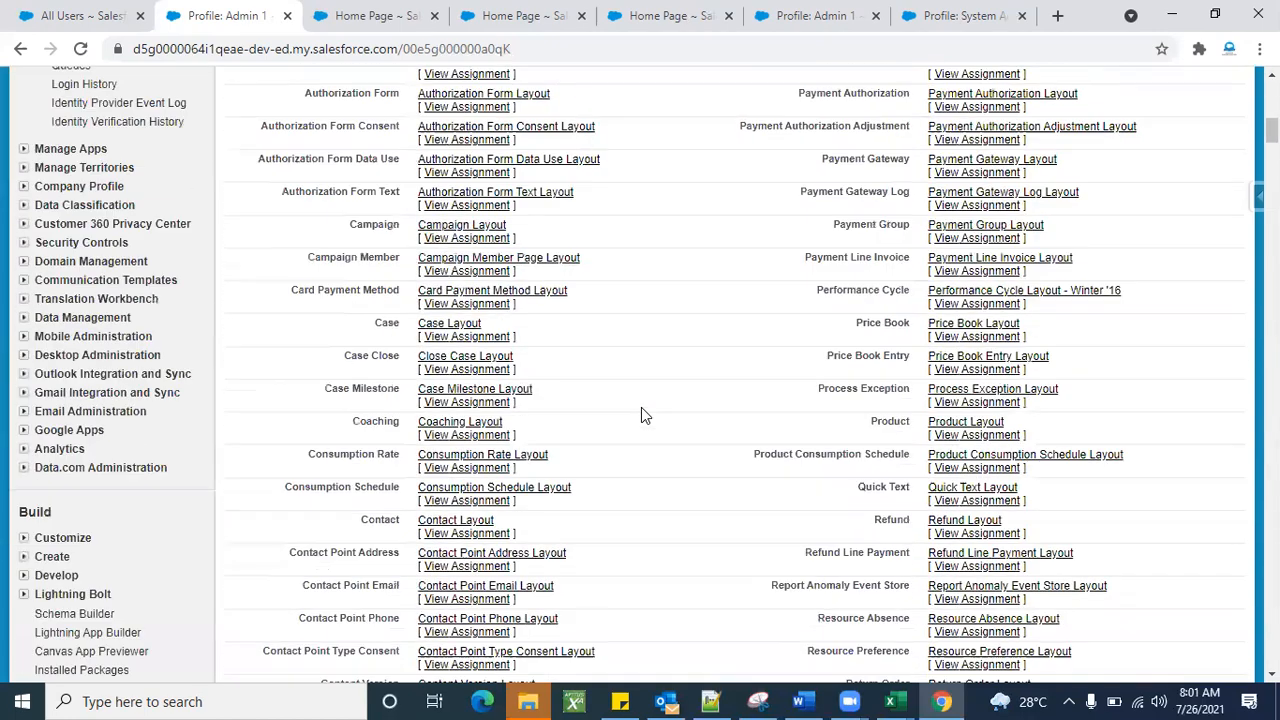
pyautogui.scroll(-4, 641, 414)
pyautogui.scroll(3, 697, 476)
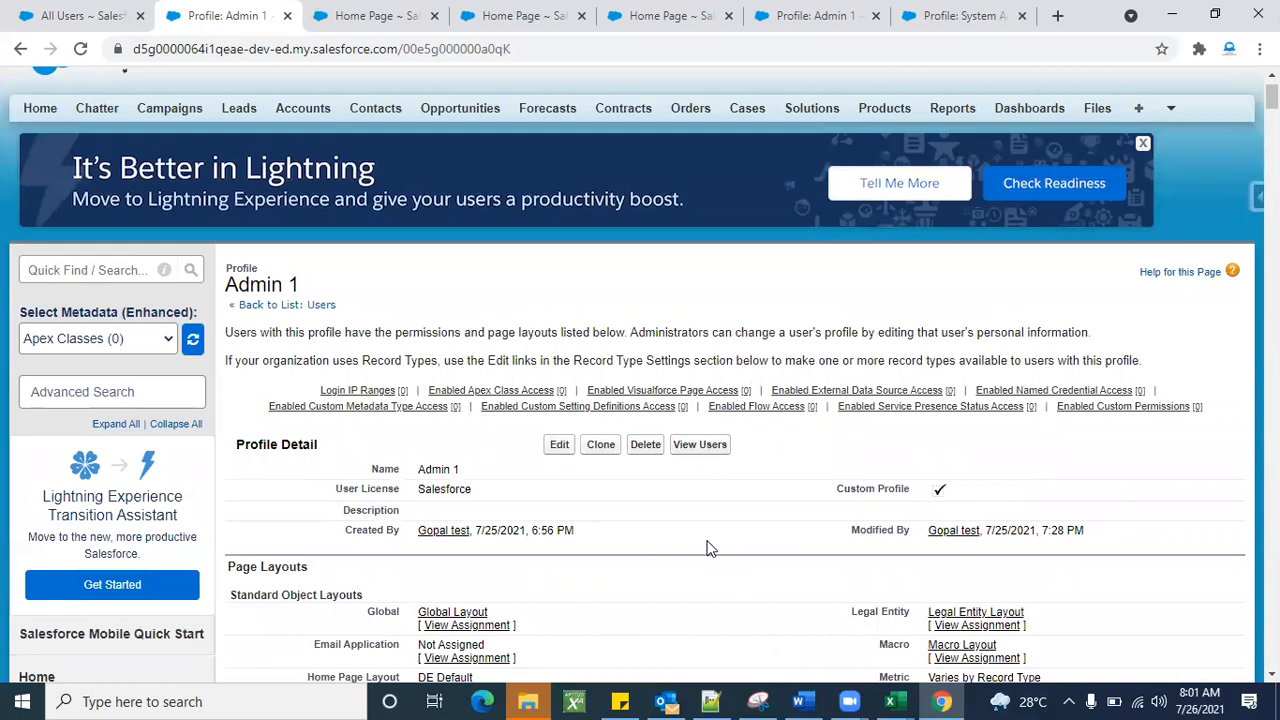
pyautogui.scroll(1, 766, 557)
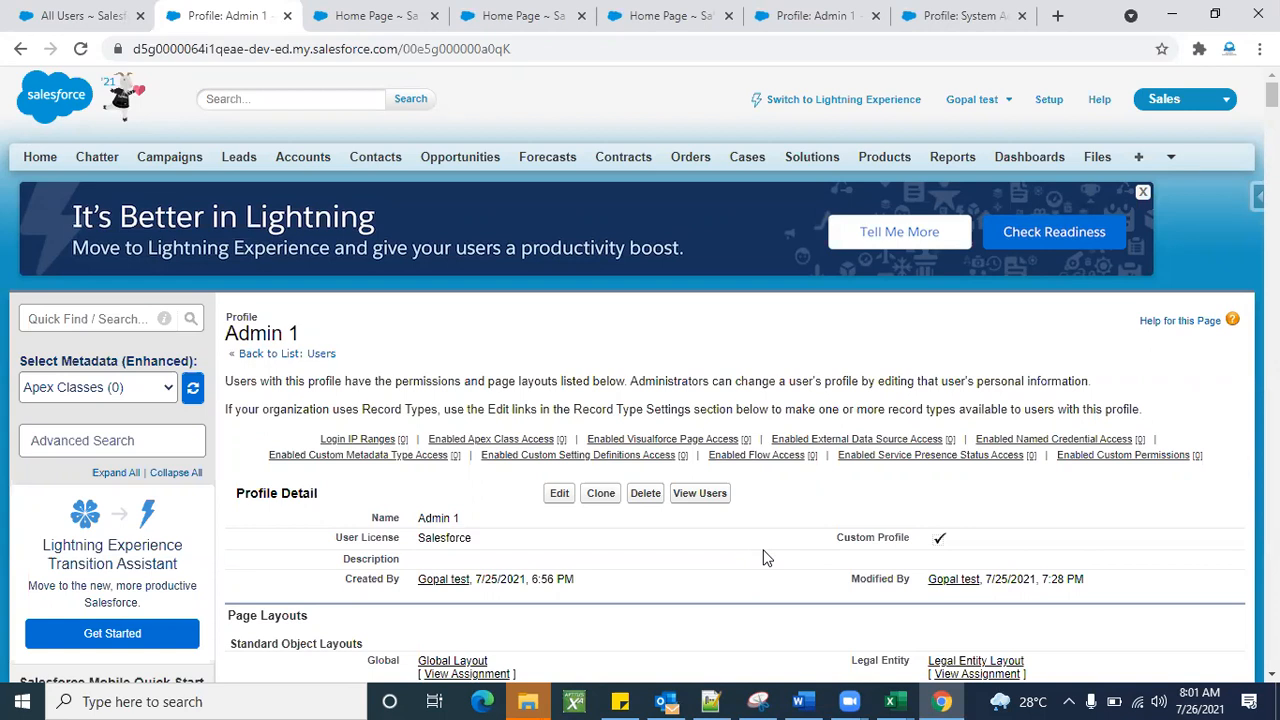
# Step: Review the All Users list alongside the Admin 1 profile page, ending on the profile details
pyautogui.click(80, 15)
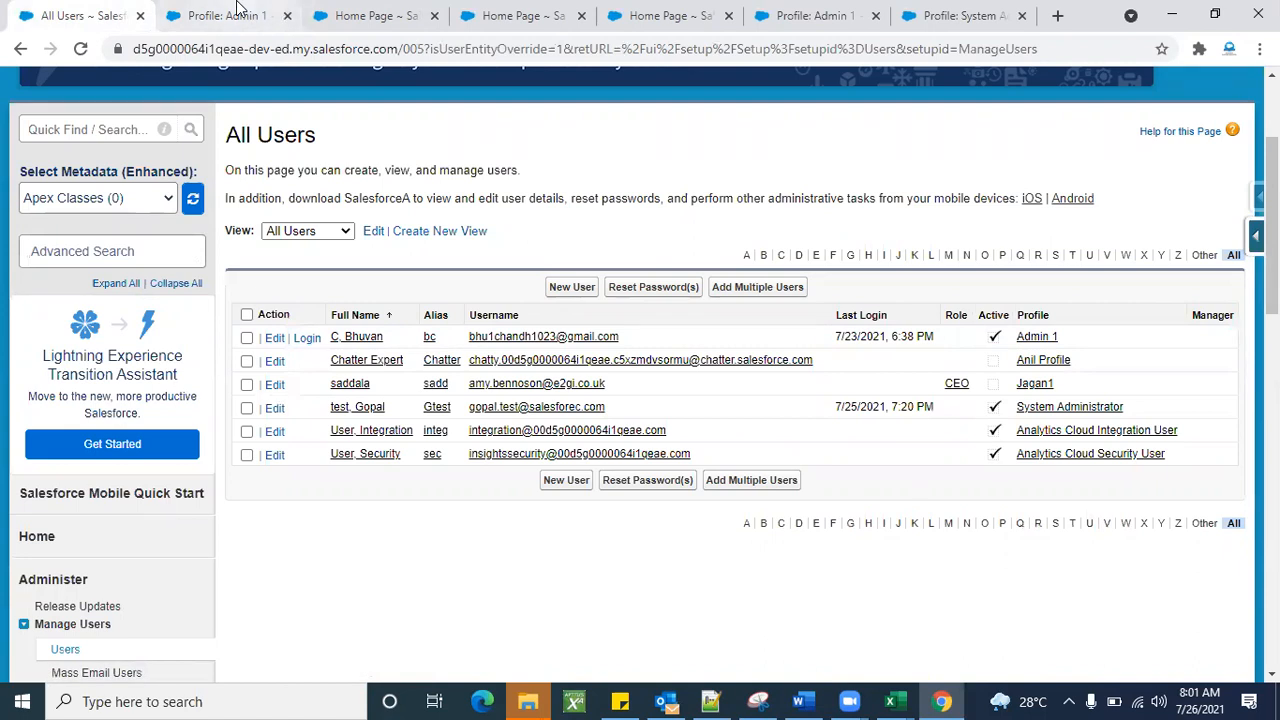
pyautogui.hotkey('ctrl', 'Tab')
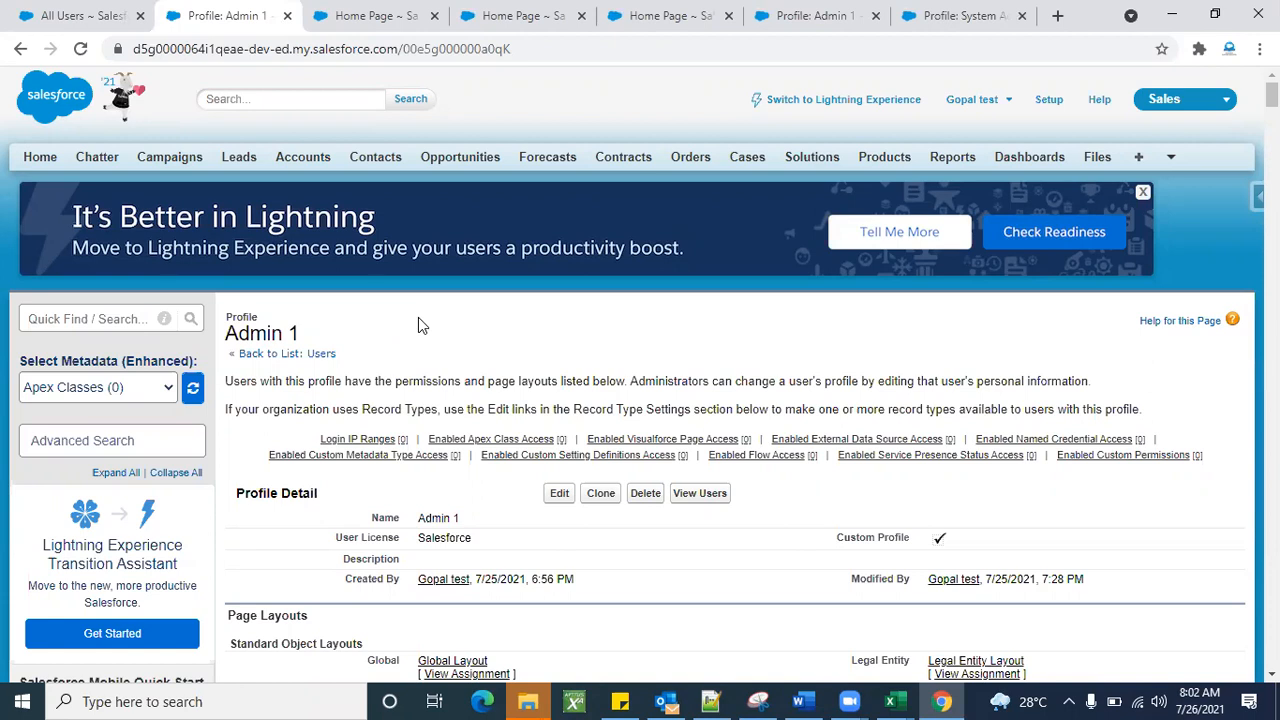
pyautogui.click(100, 12)
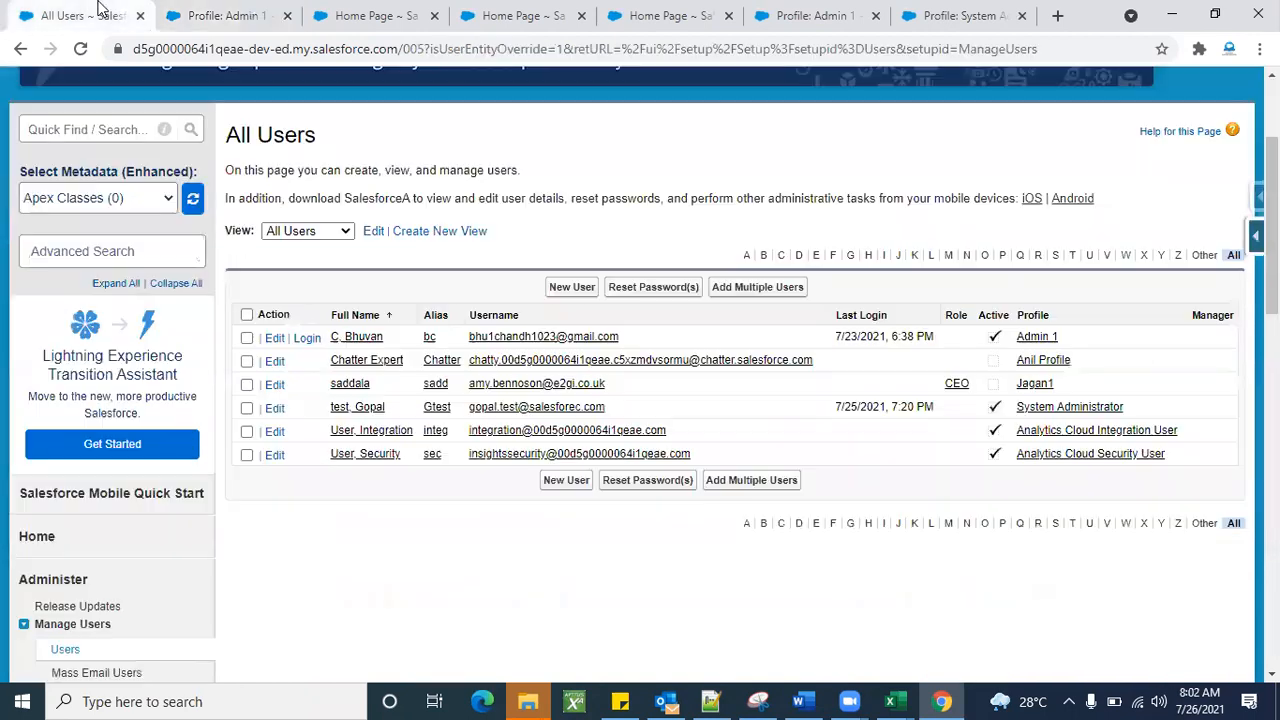
pyautogui.click(204, 12)
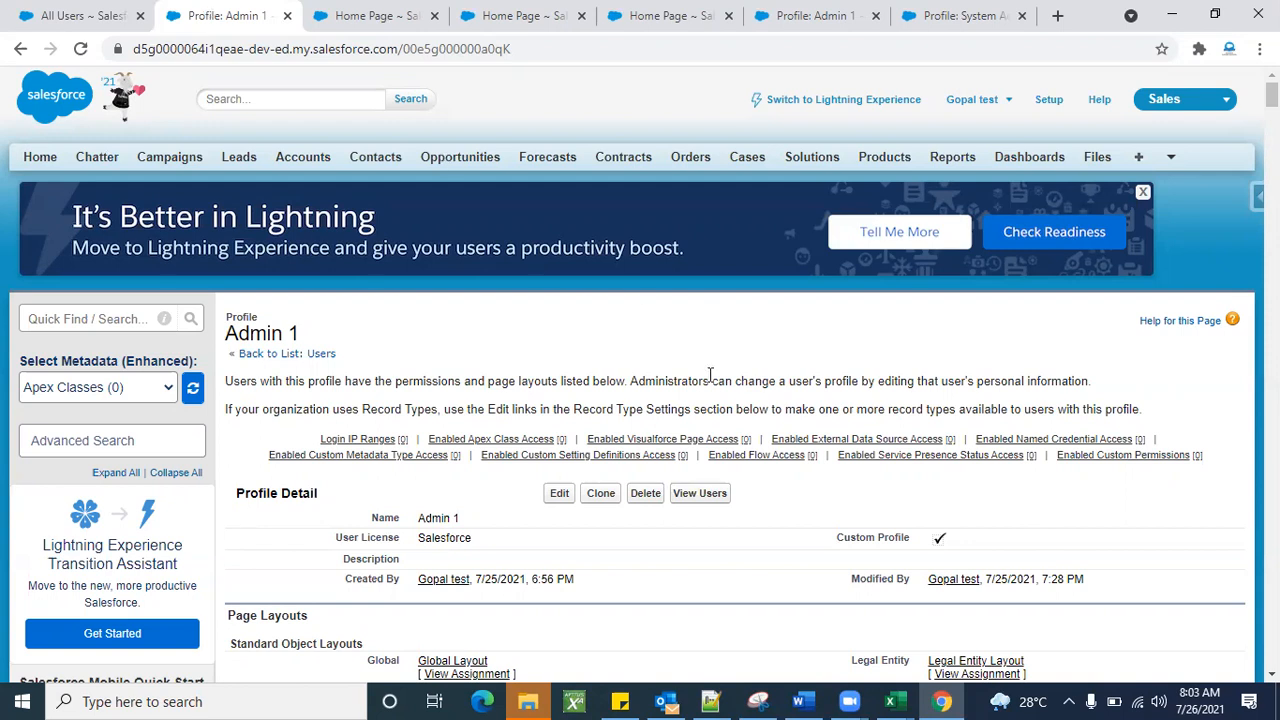
pyautogui.moveTo(893, 455)
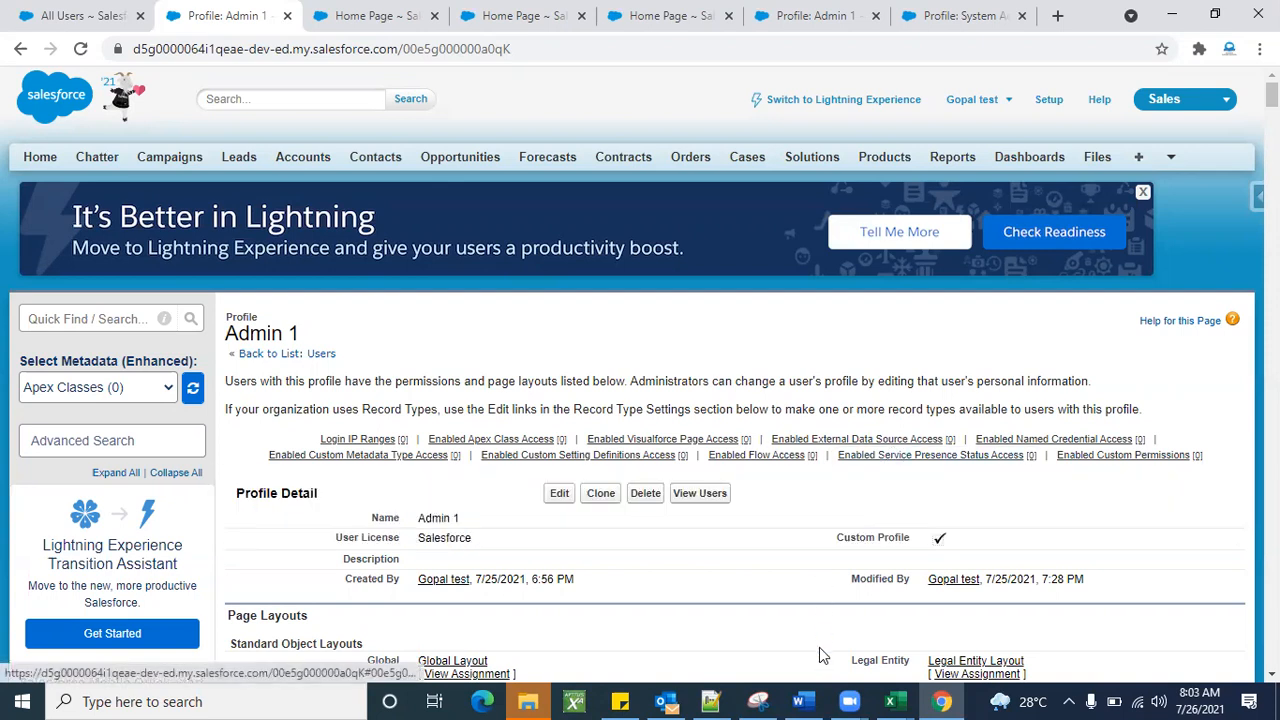